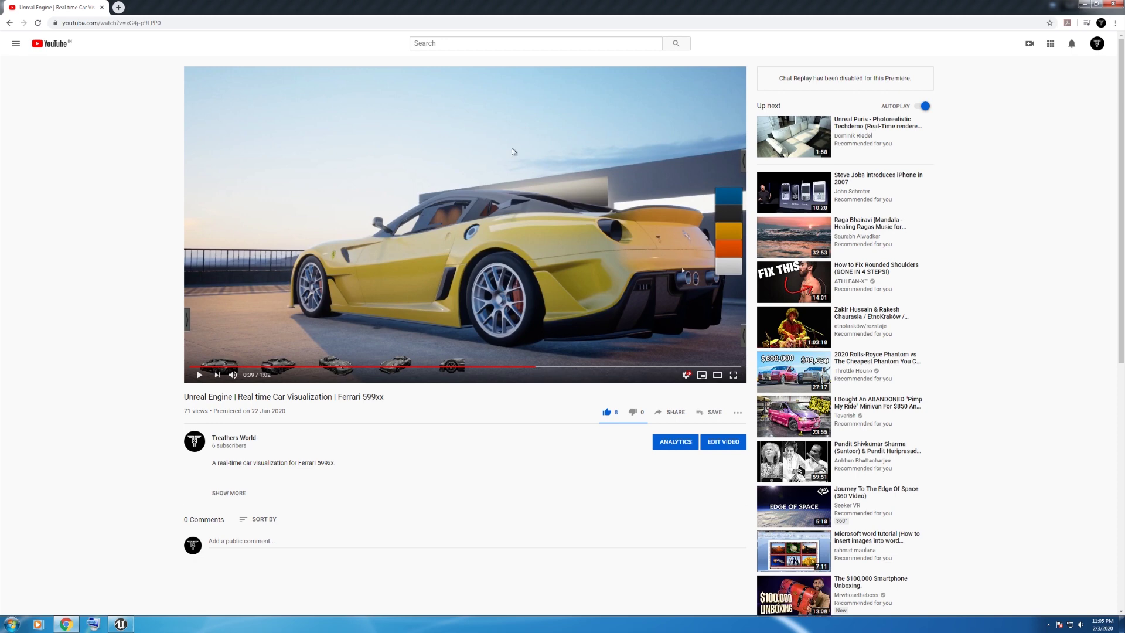
Step: Play and pause the YouTube Ferrari 599xx visualization video, then switch to Unreal Engine
left_click(494, 215)
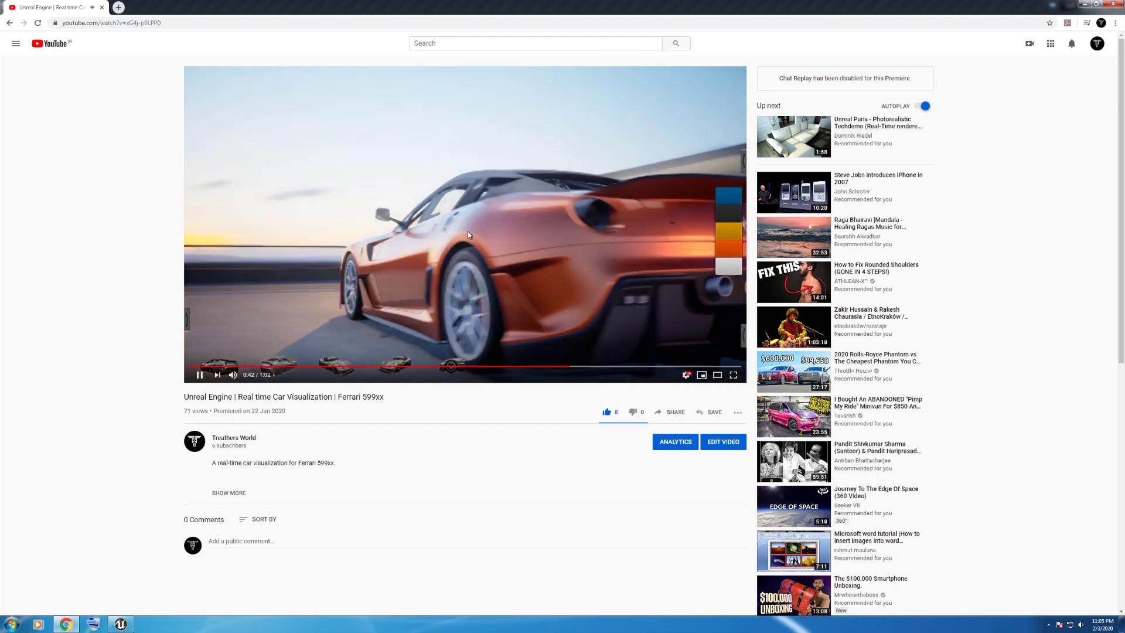
left_click(275, 330)
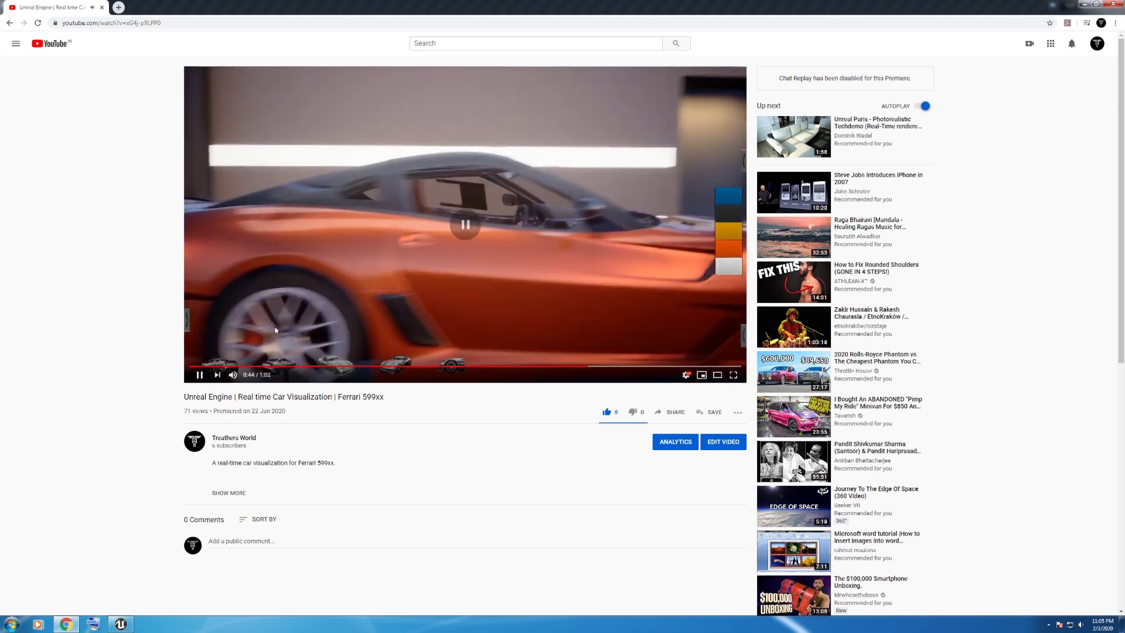
left_click(121, 624)
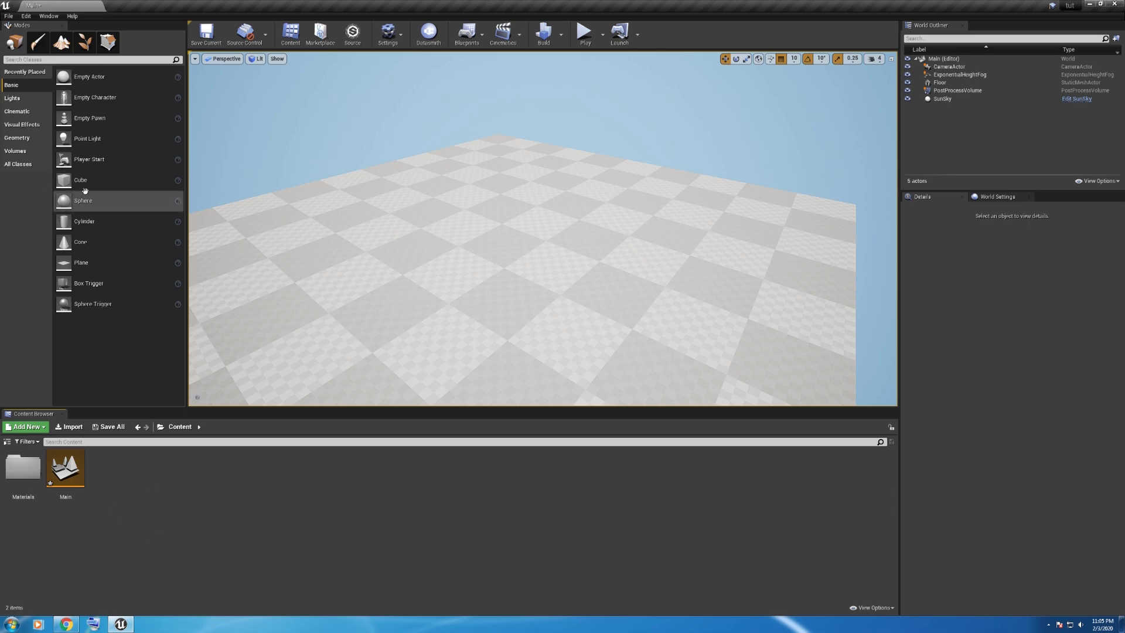
Step: Place a cube in the level at X 0, Y 0 and raise it to Z 40
mouse_move(79, 179)
left_mouse_down()
mouse_move(369, 200)
mouse_move(512, 235)
left_mouse_up()
left_click(1003, 309)
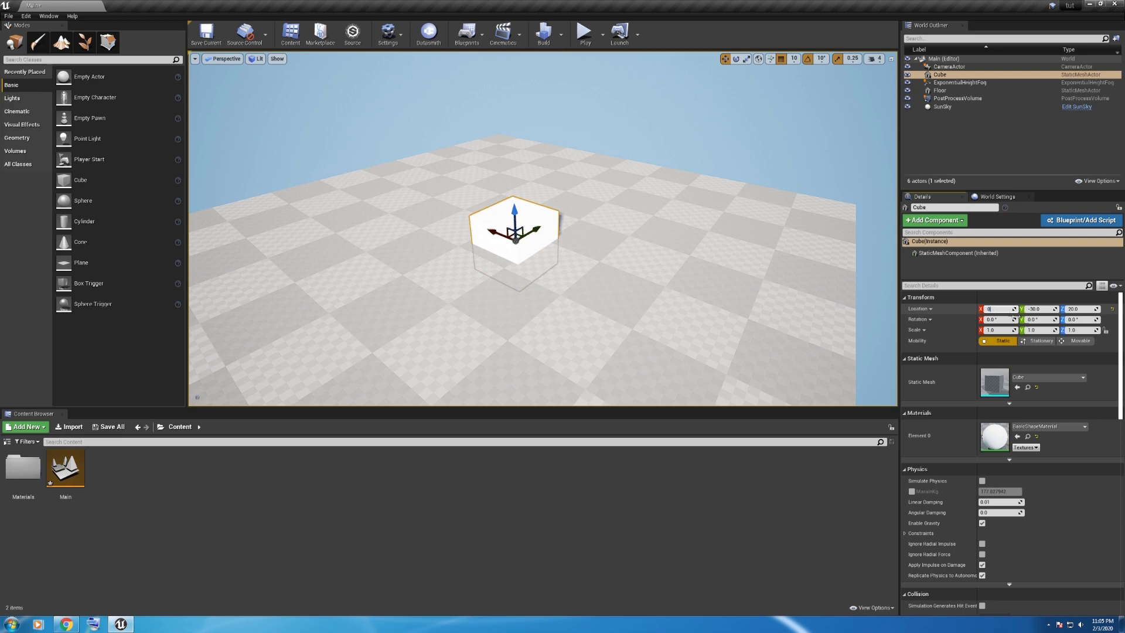
key("Tab")
type("0")
key("Tab")
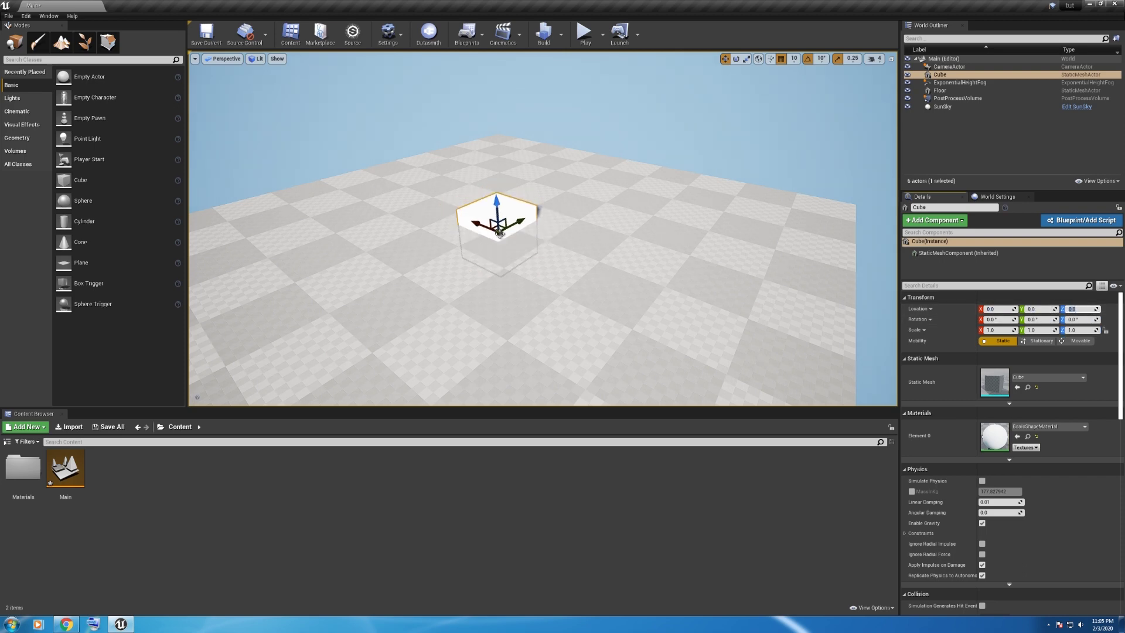
type("70")
left_click_drag(497, 206, 487, 198)
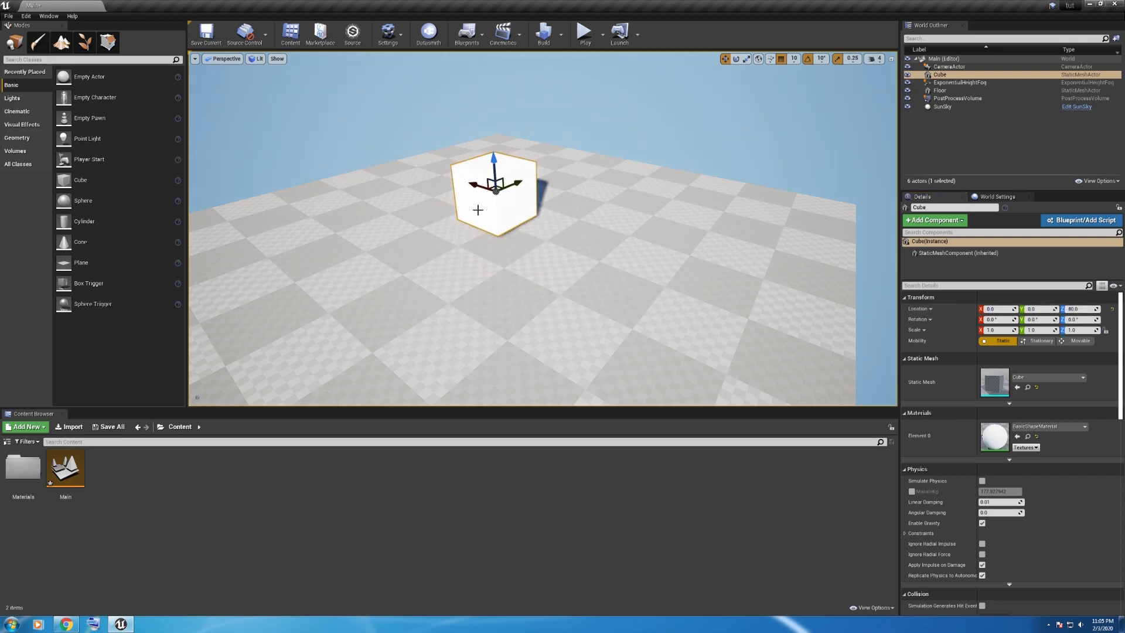
Step: Create an Actor-based Blueprint class in the Content Browser named box11
right_click(146, 494)
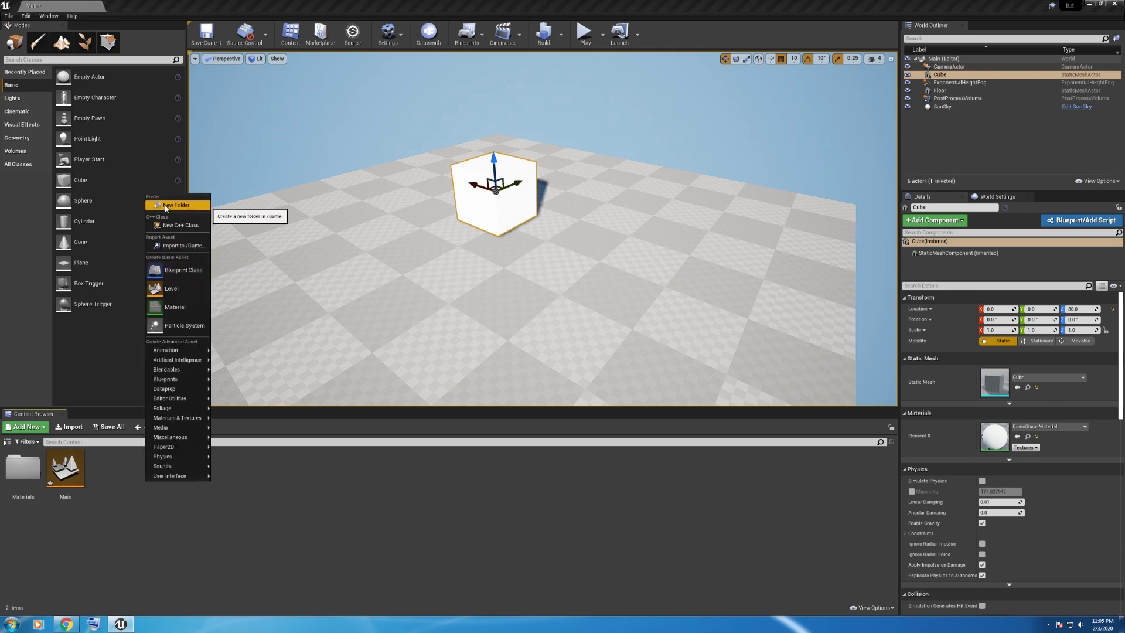
left_click(193, 274)
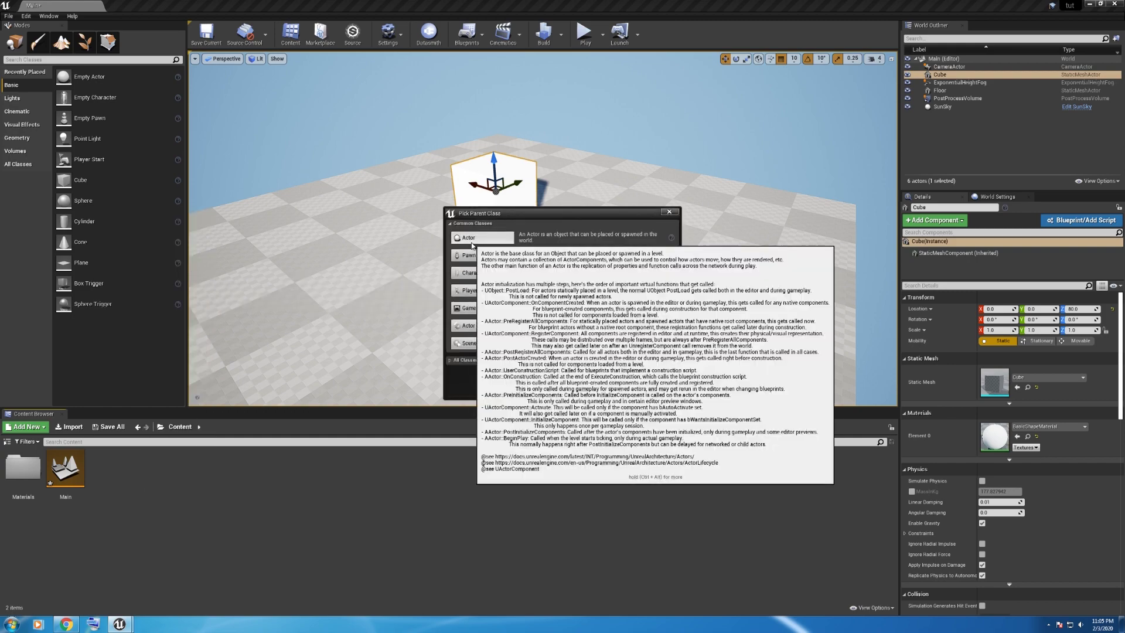
left_click(472, 239)
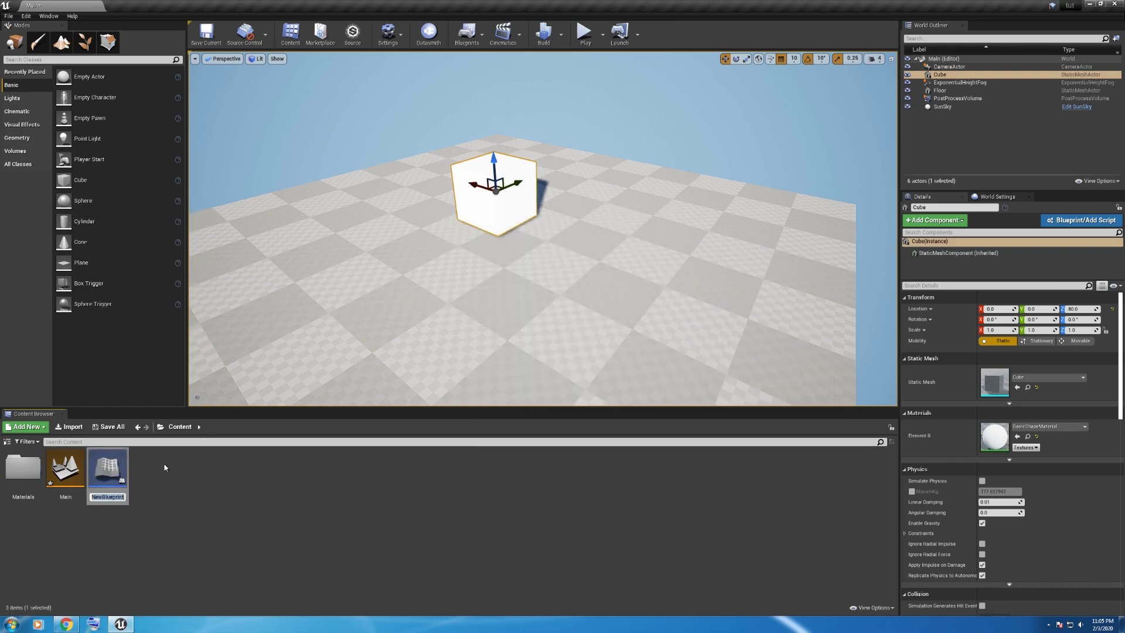
type("name")
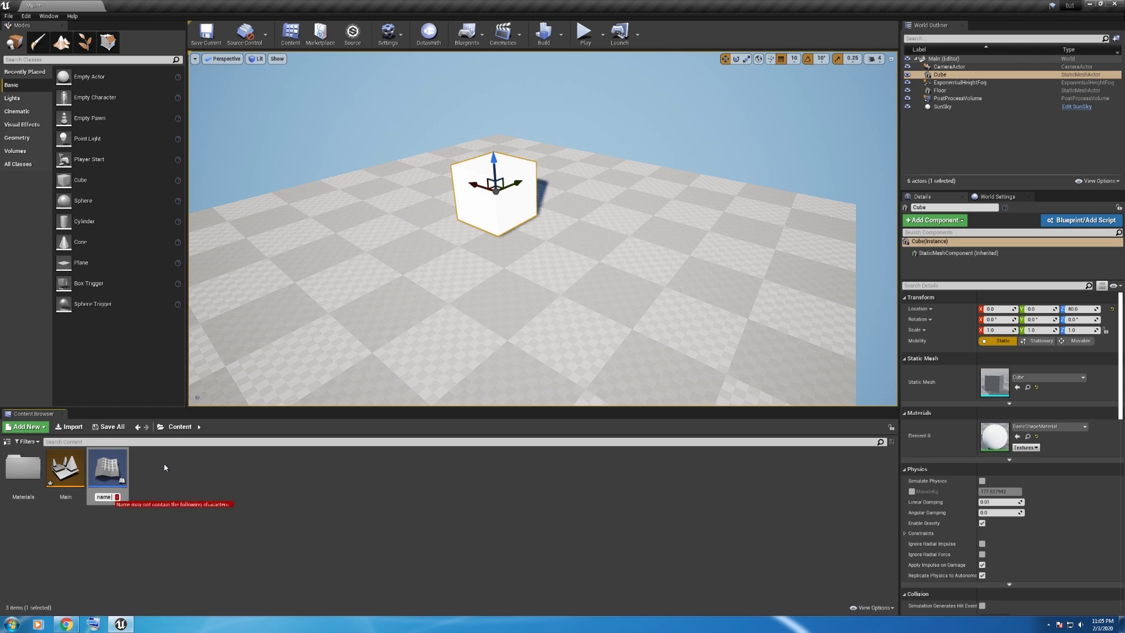
key("BackSpace")
key("BackSpace")
type("bos")
type("1")
key("Return")
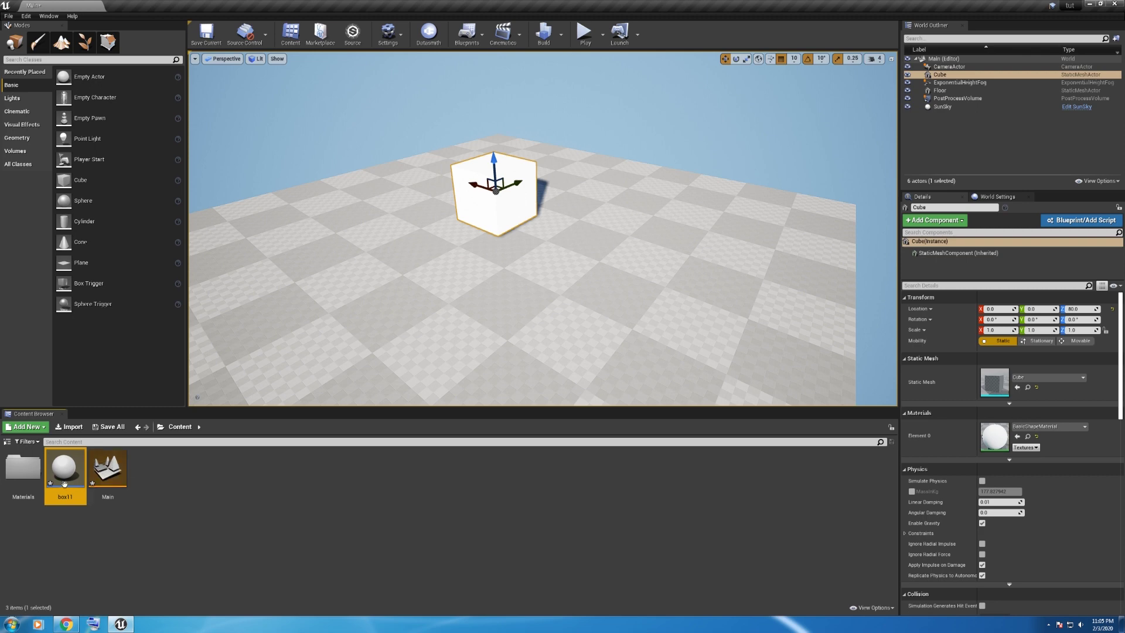
Step: Open box11 in a docked Blueprint editor and add a Static Mesh component
double_click(63, 489)
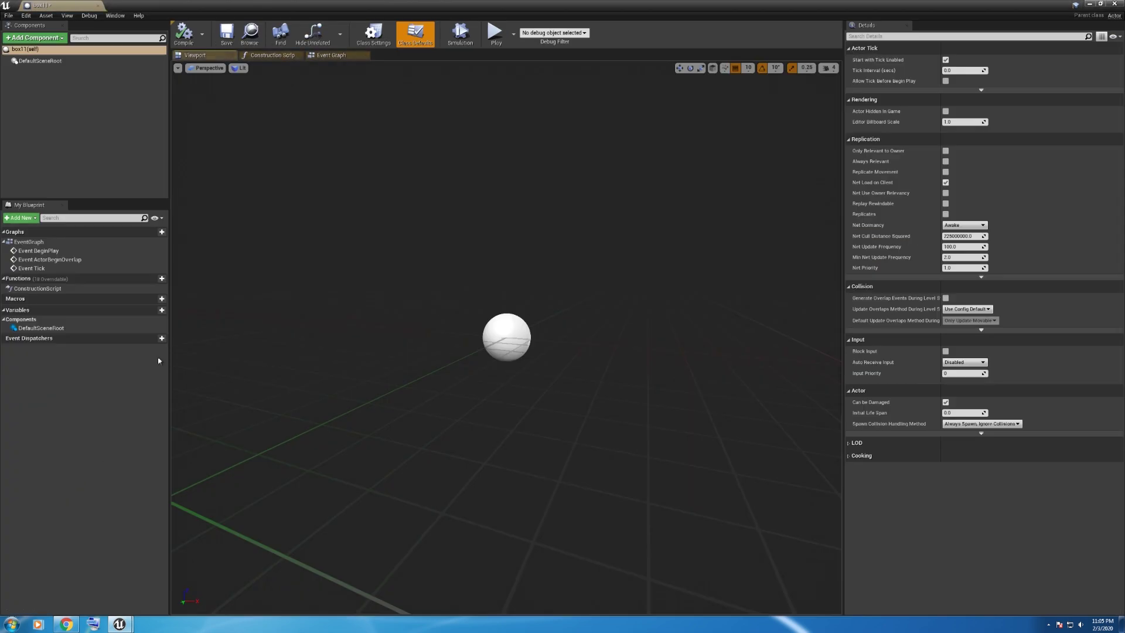
left_click_drag(79, 7, 138, 4)
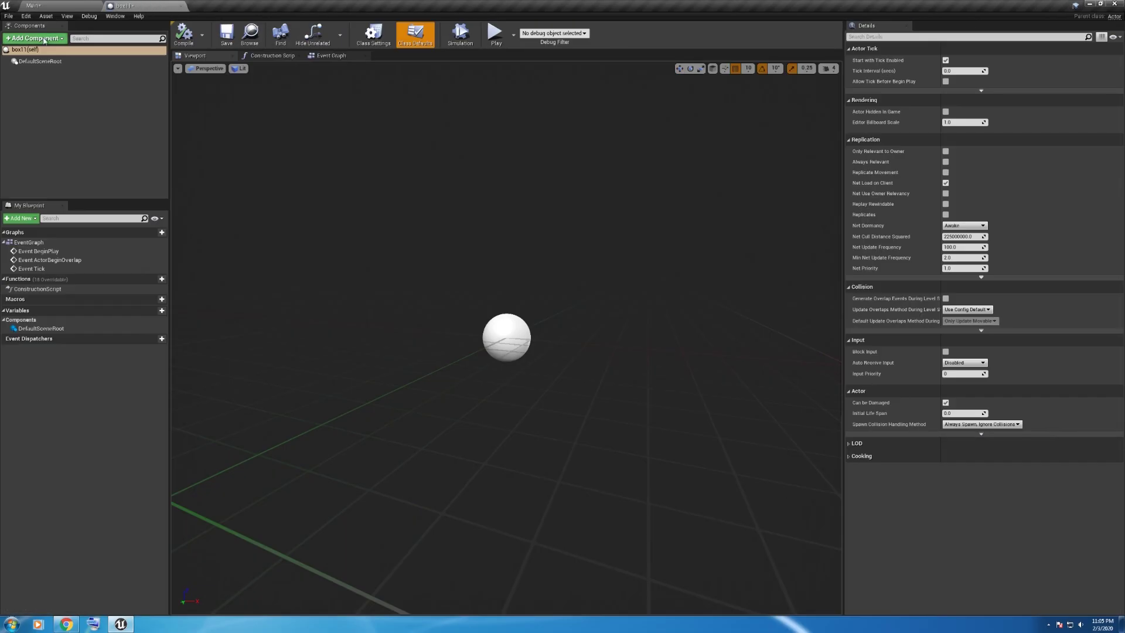
left_click(43, 39)
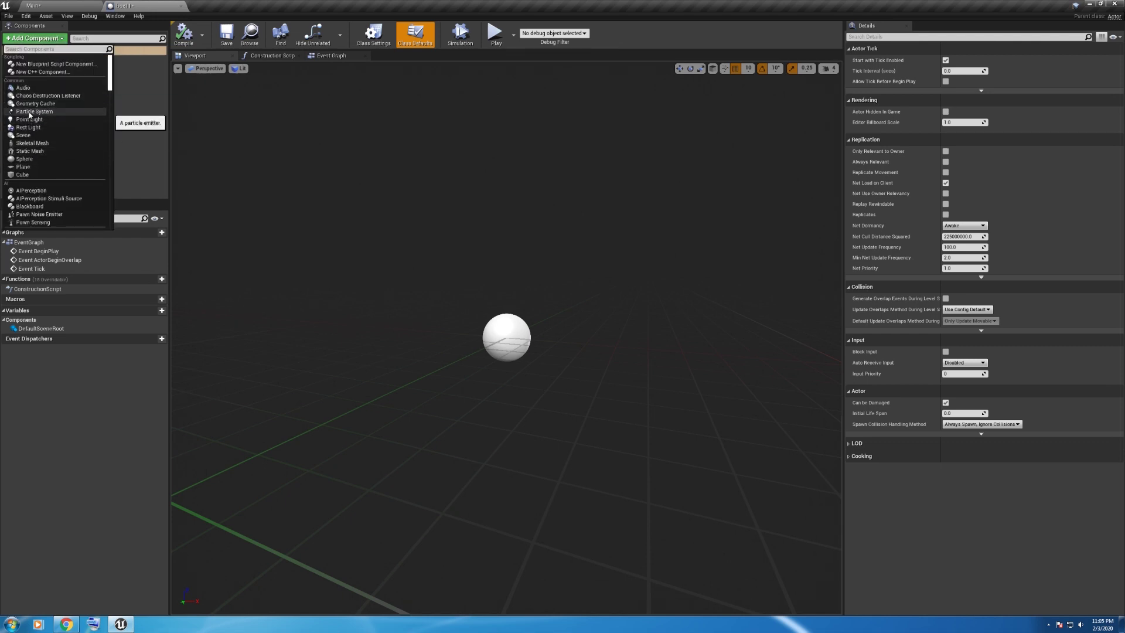
scroll(35, 189, "down", 1)
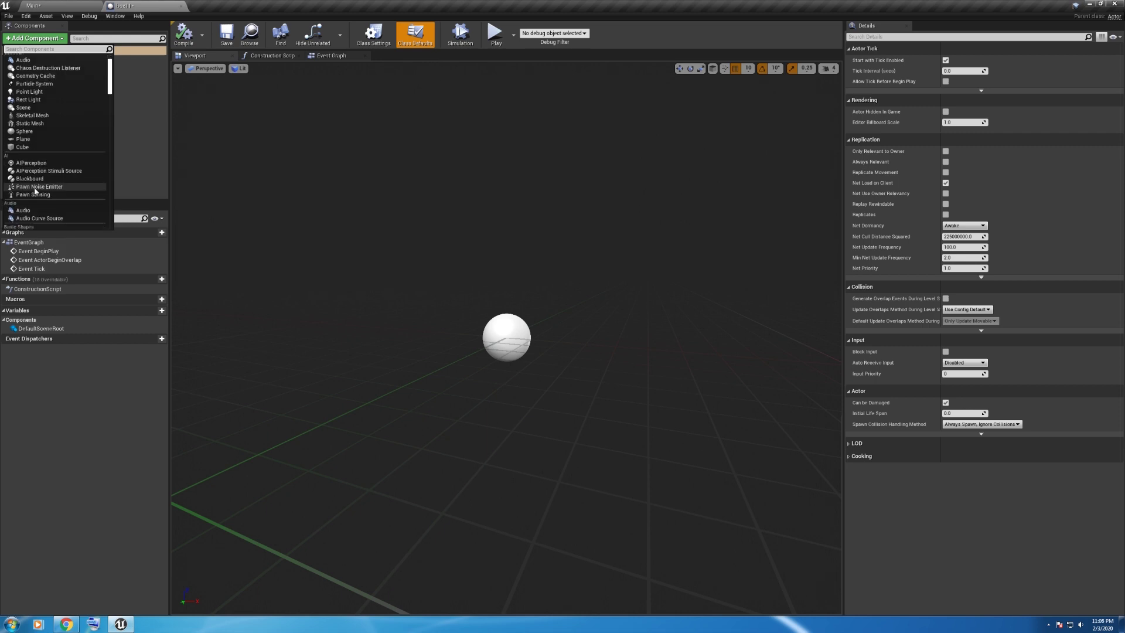
scroll(37, 176, "up", 1)
scroll(42, 149, "up", 1)
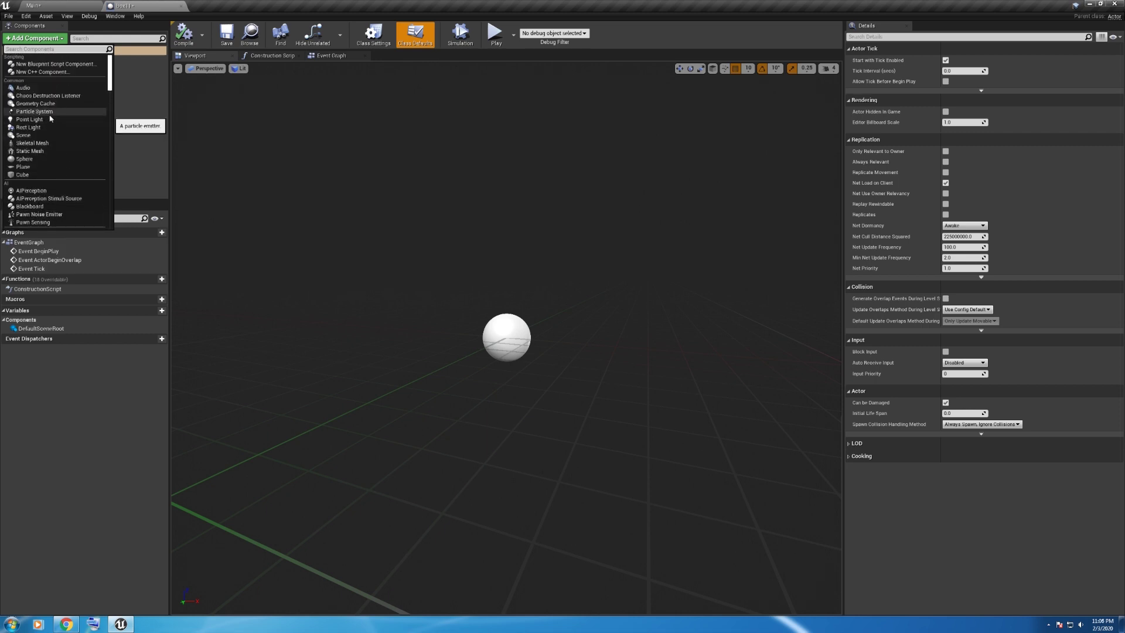
left_click(40, 152)
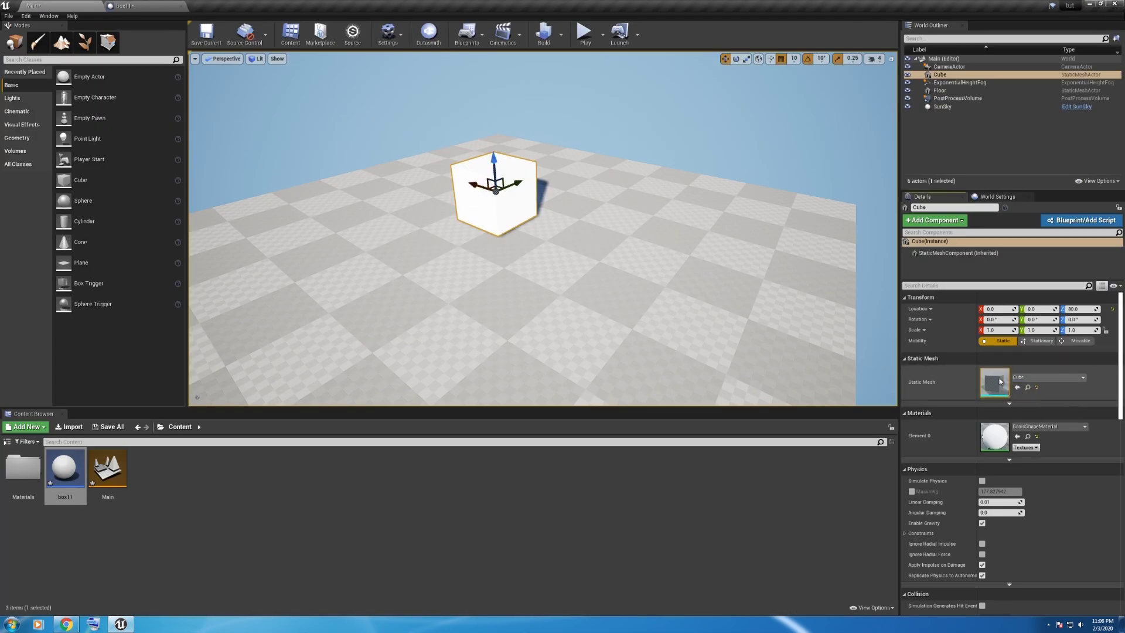
Step: Paste the Cube mesh into the StaticMesh component, compile box11, and close its editor
left_click(150, 7)
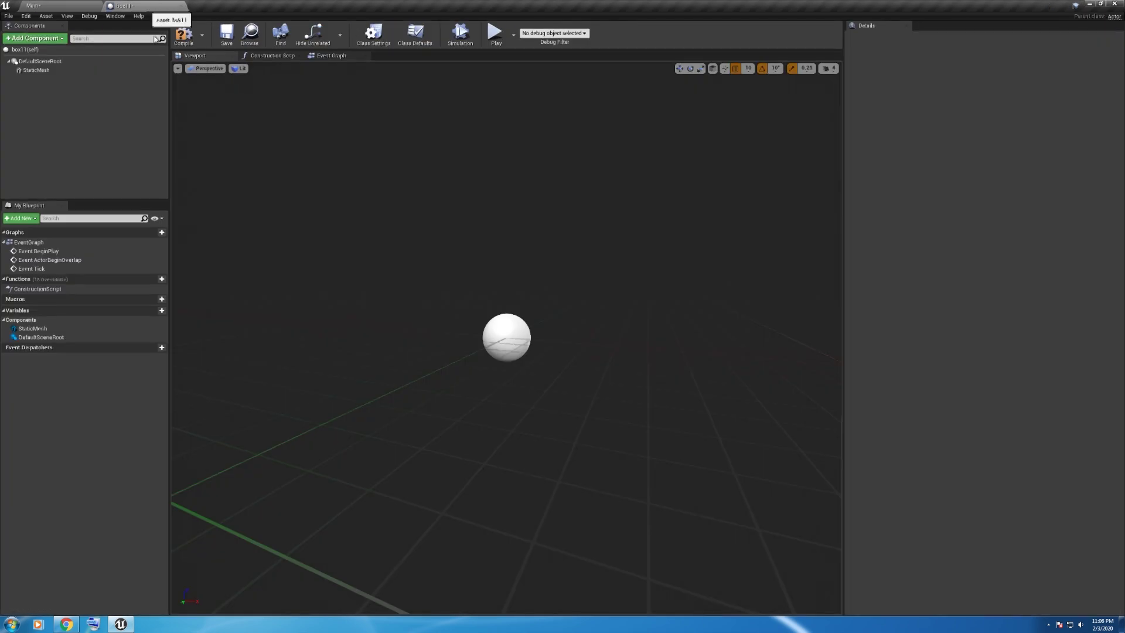
left_click(37, 70)
right_click(950, 221)
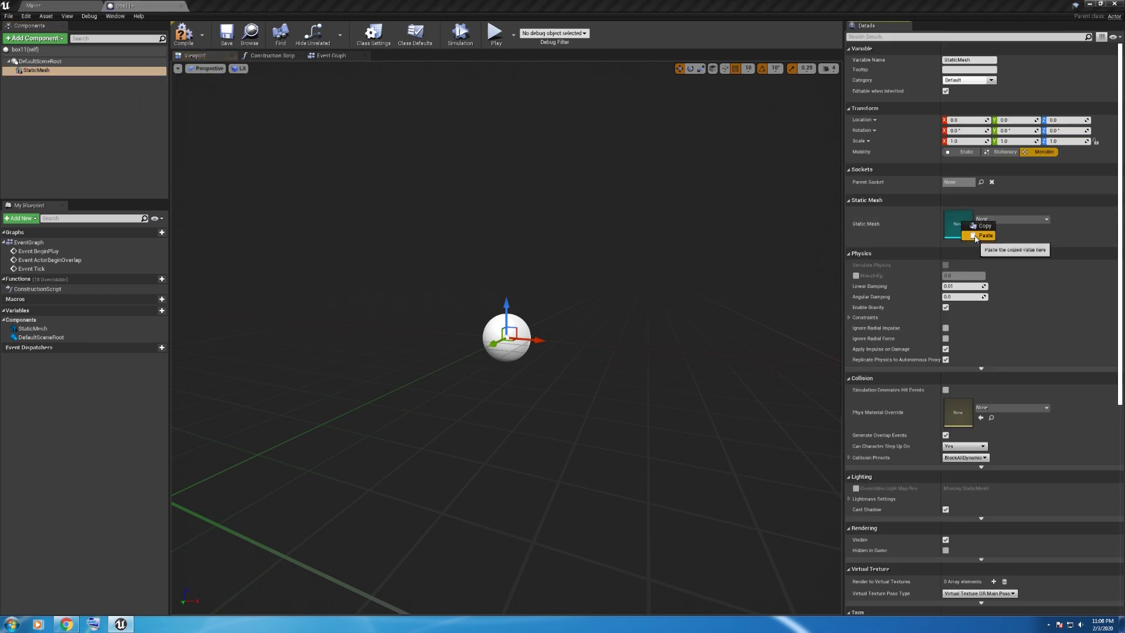
left_click(985, 236)
scroll(481, 322, "up", 2)
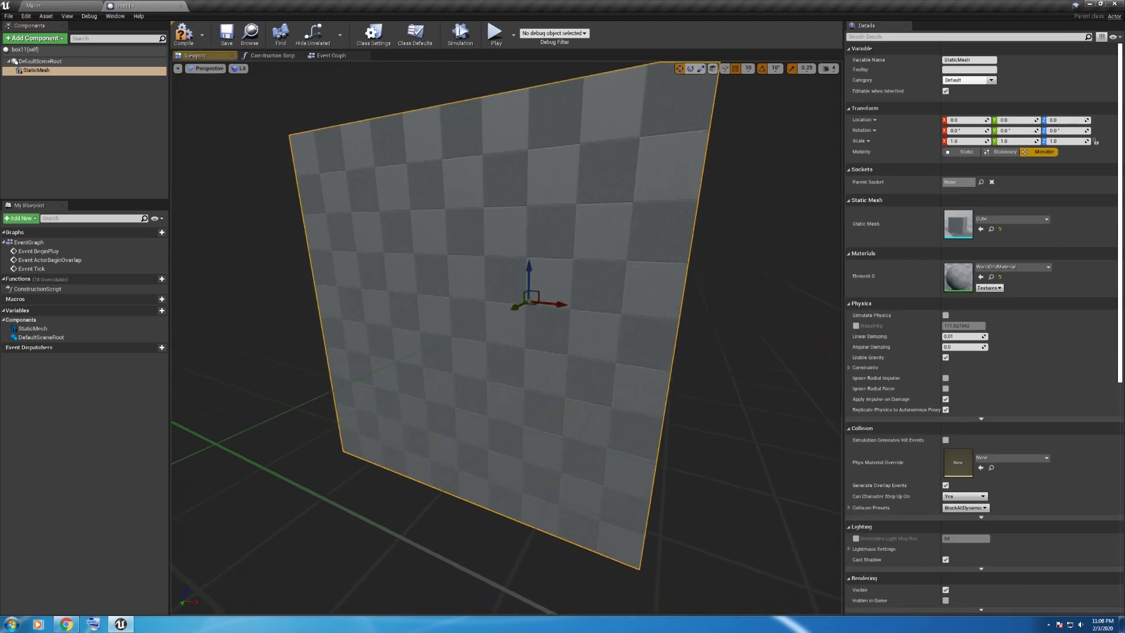
scroll(488, 368, "down", 5)
scroll(488, 368, "up", 2)
scroll(488, 367, "up", 2)
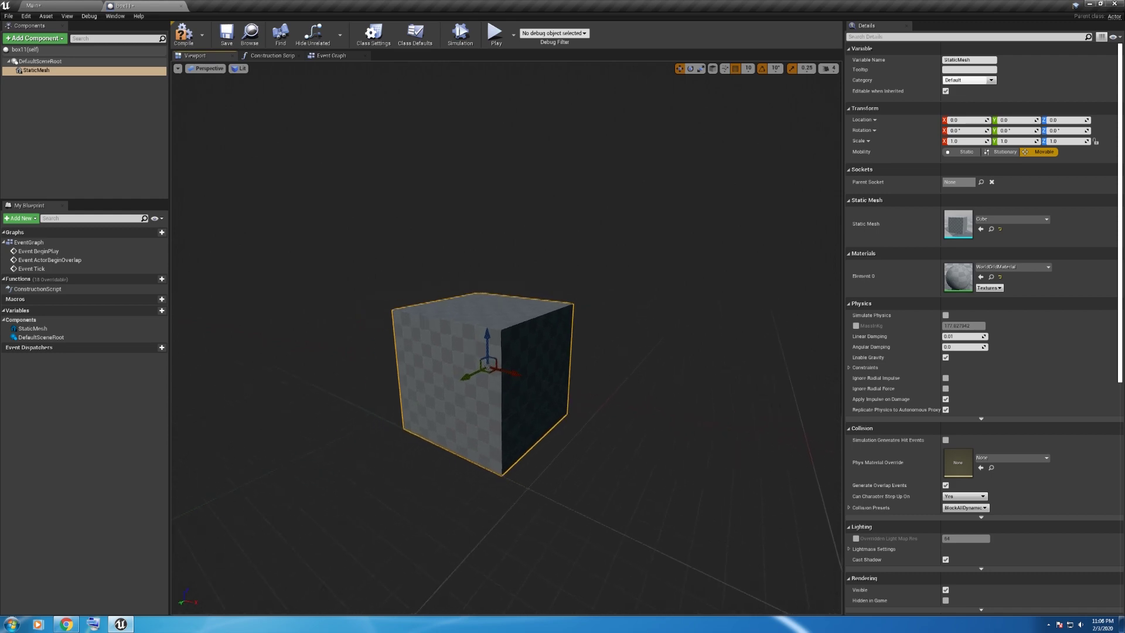
scroll(488, 367, "up", 2)
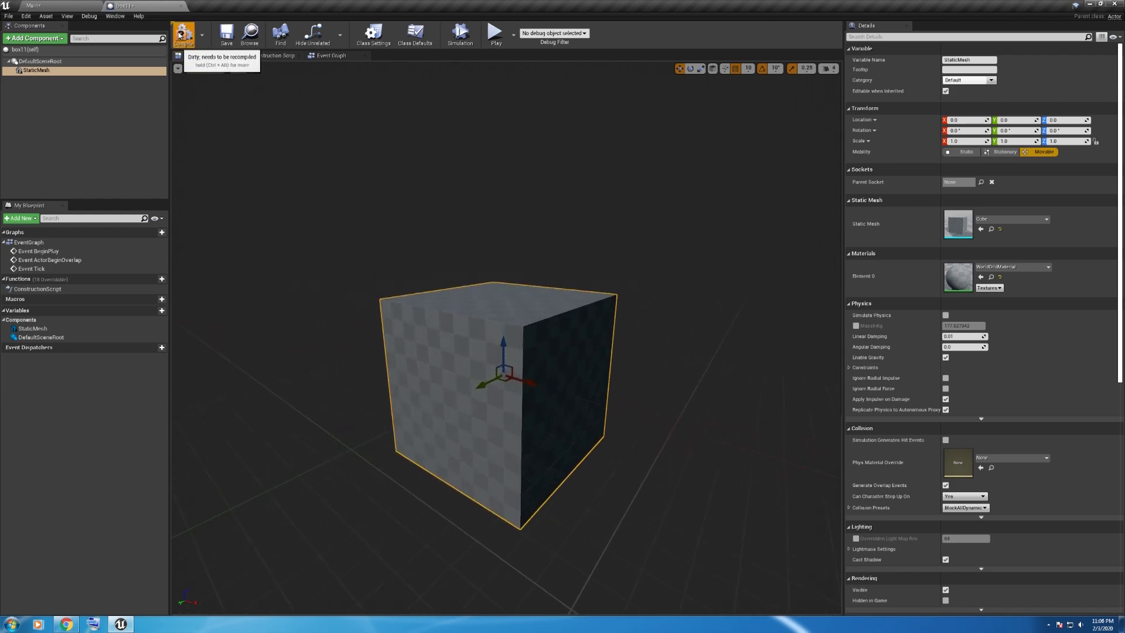
left_click(180, 33)
left_click(181, 7)
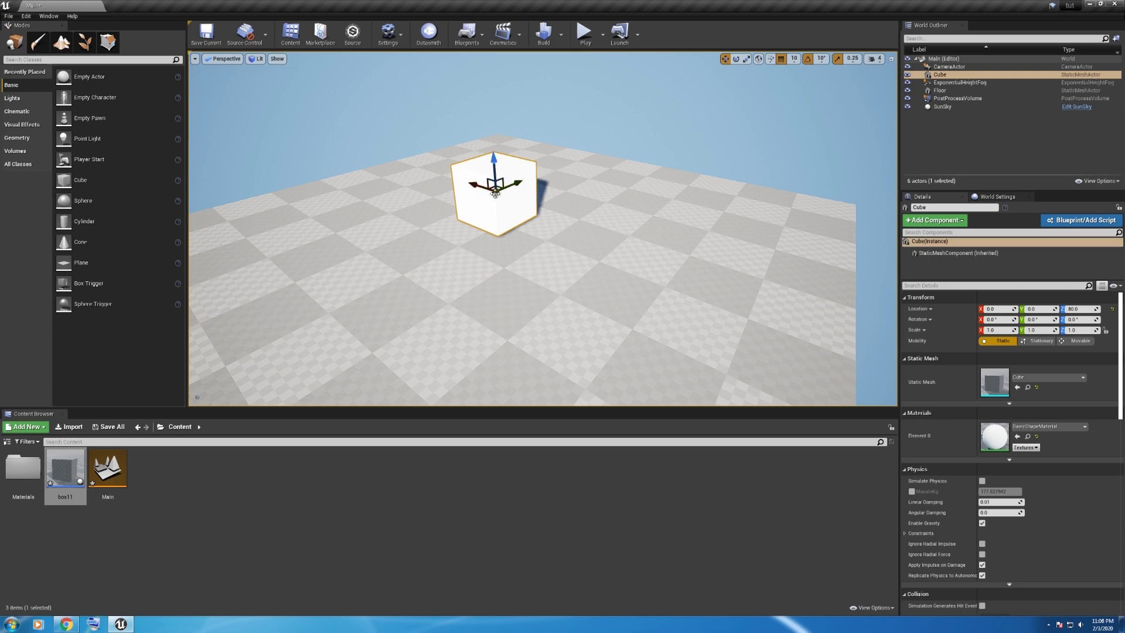
Step: Replace the original cube with a box11 instance at X 0, Y 0, raised to height 70, viewed close up
key("Delete")
left_click_drag(65, 474, 489, 220)
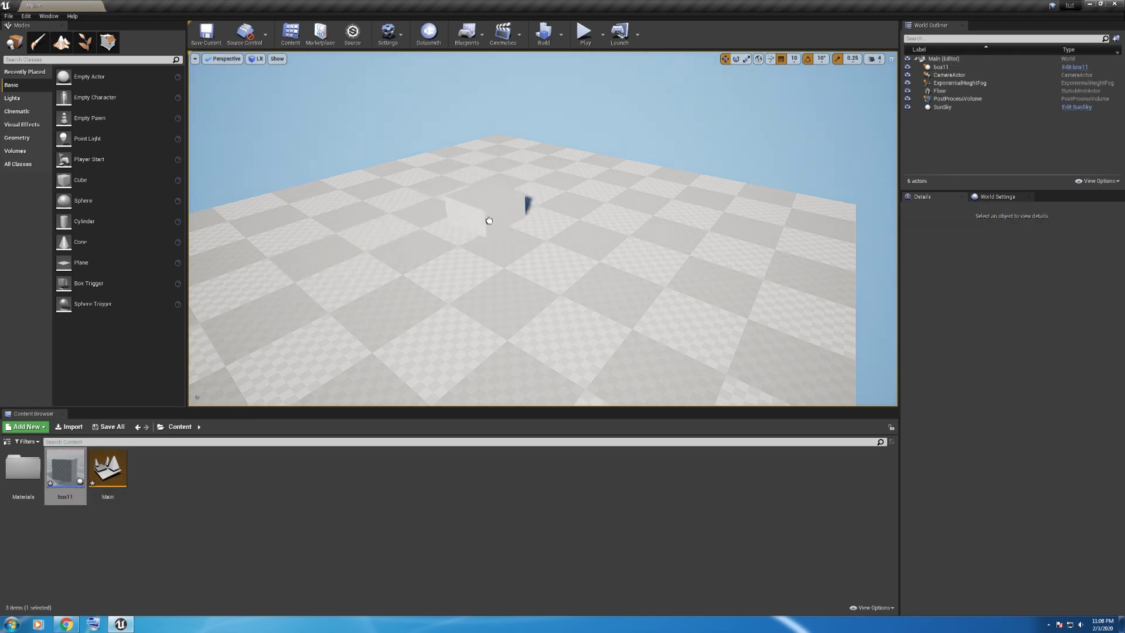
left_click(1005, 309)
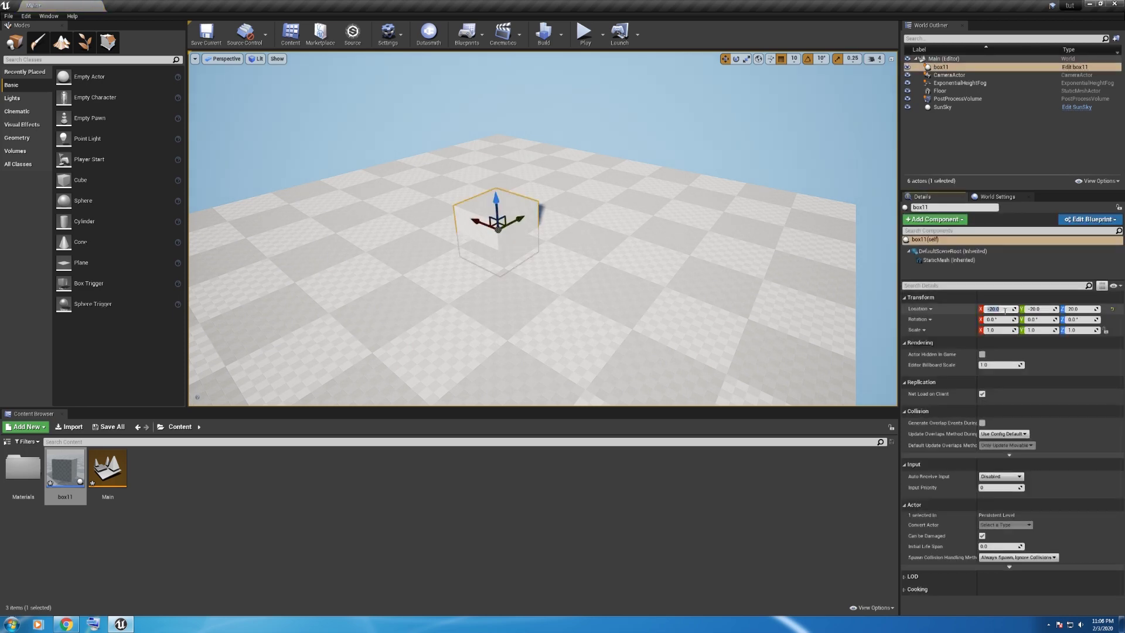
type("0")
left_click(1034, 310)
type("0")
left_click(1079, 310)
type("0")
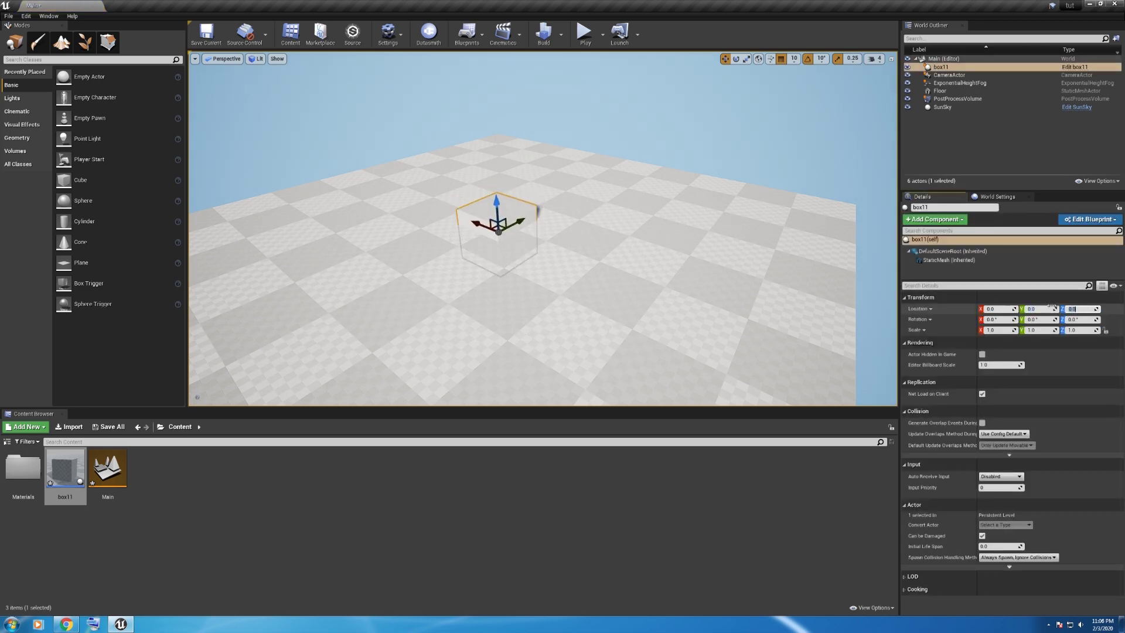
key("Return")
left_click_drag(495, 211, 492, 170)
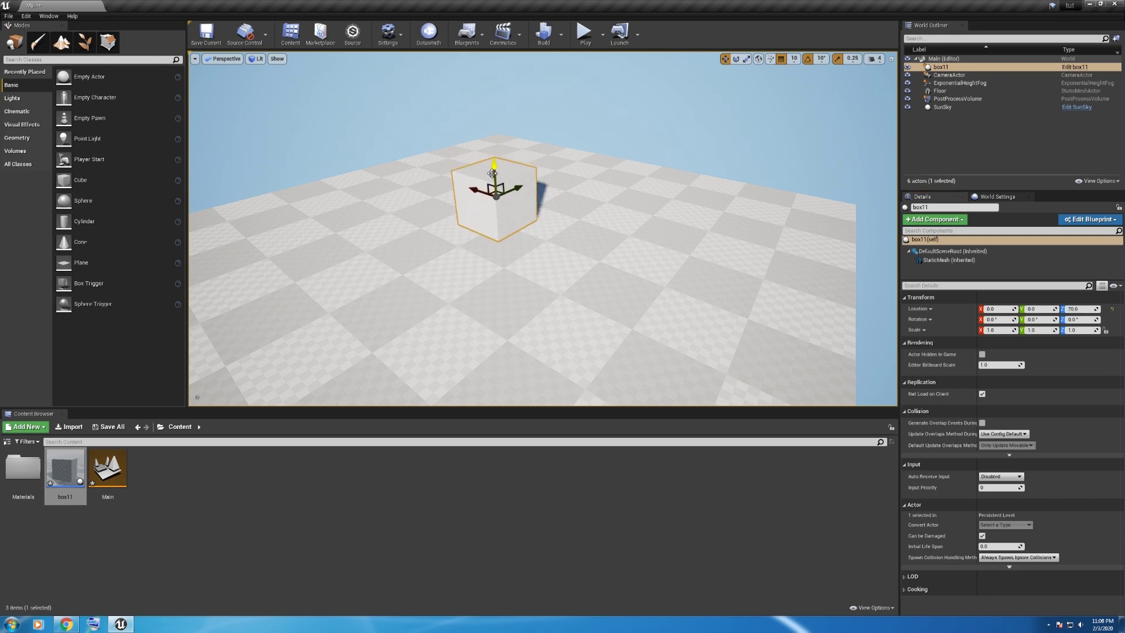
right_click_drag(494, 183, 528, 220)
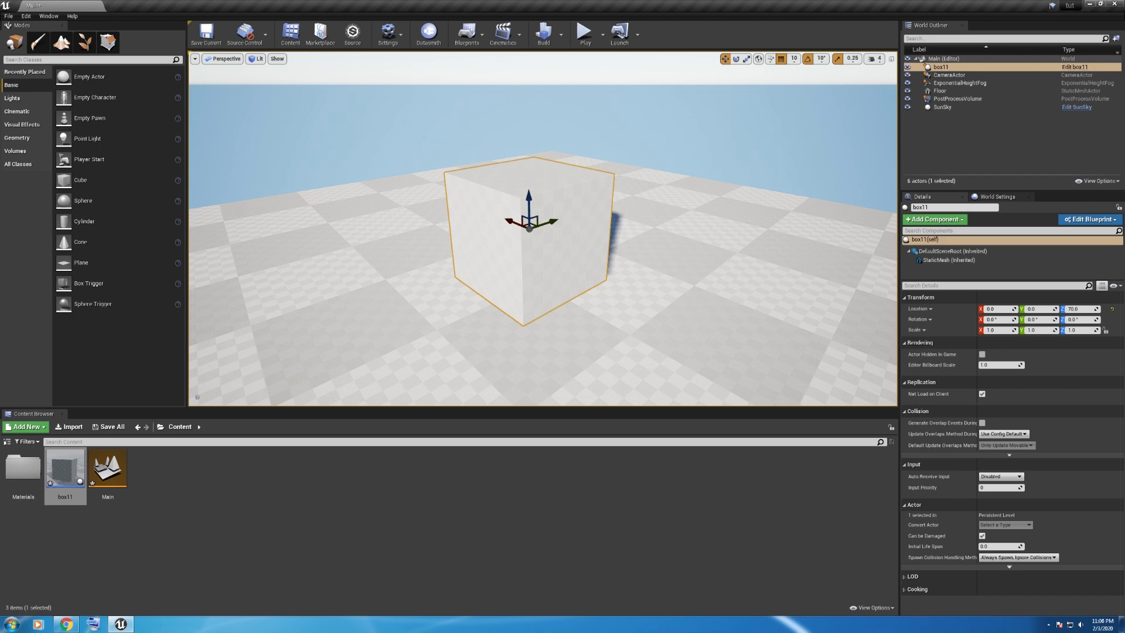
Step: Create a Widget Blueprint in the Content Browser and name it UI
right_click(235, 481)
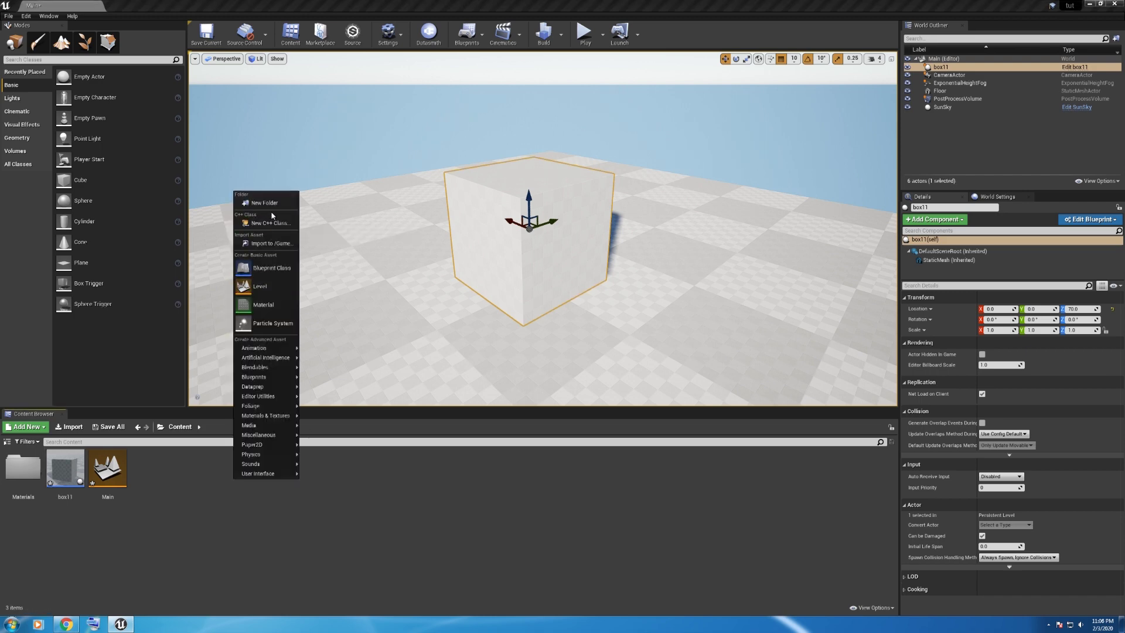
mouse_move(257, 473)
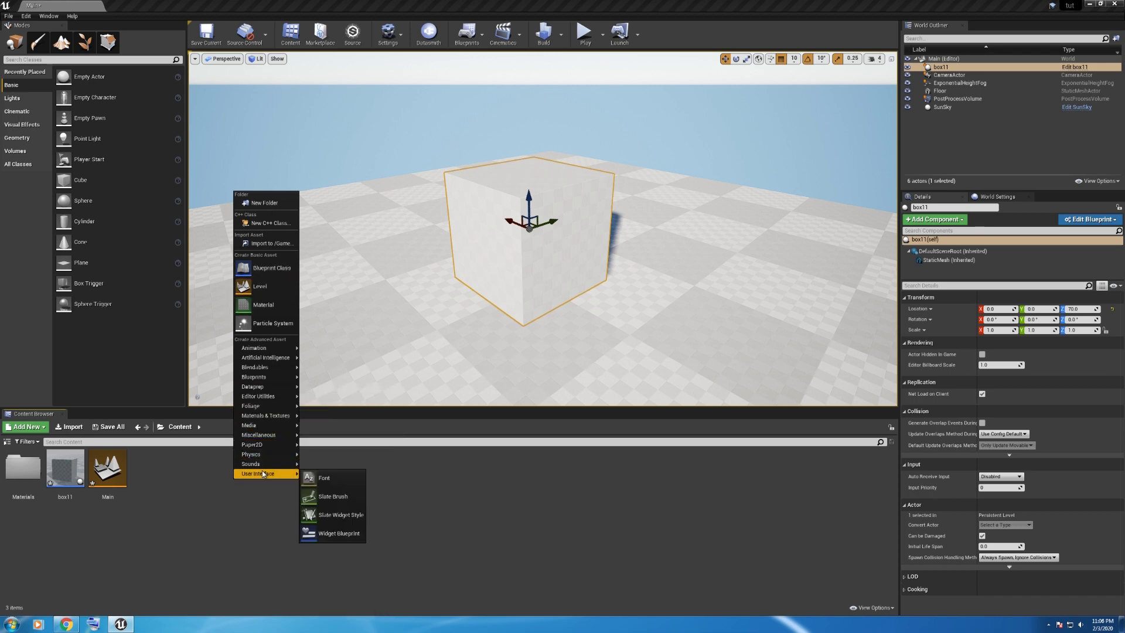
left_click(332, 535)
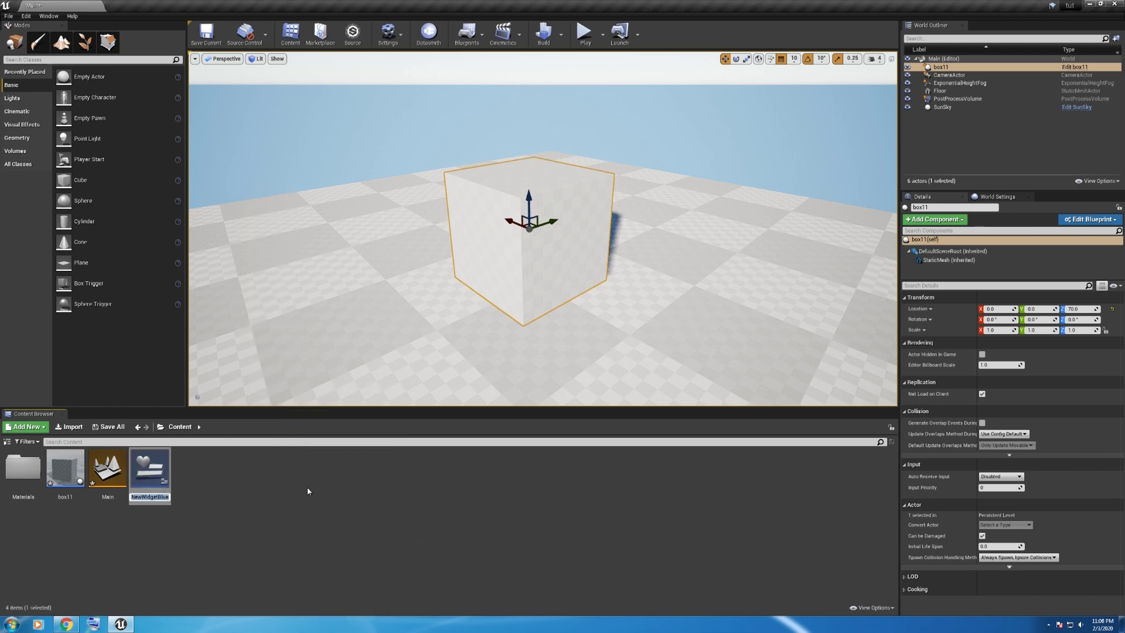
key("BackSpace")
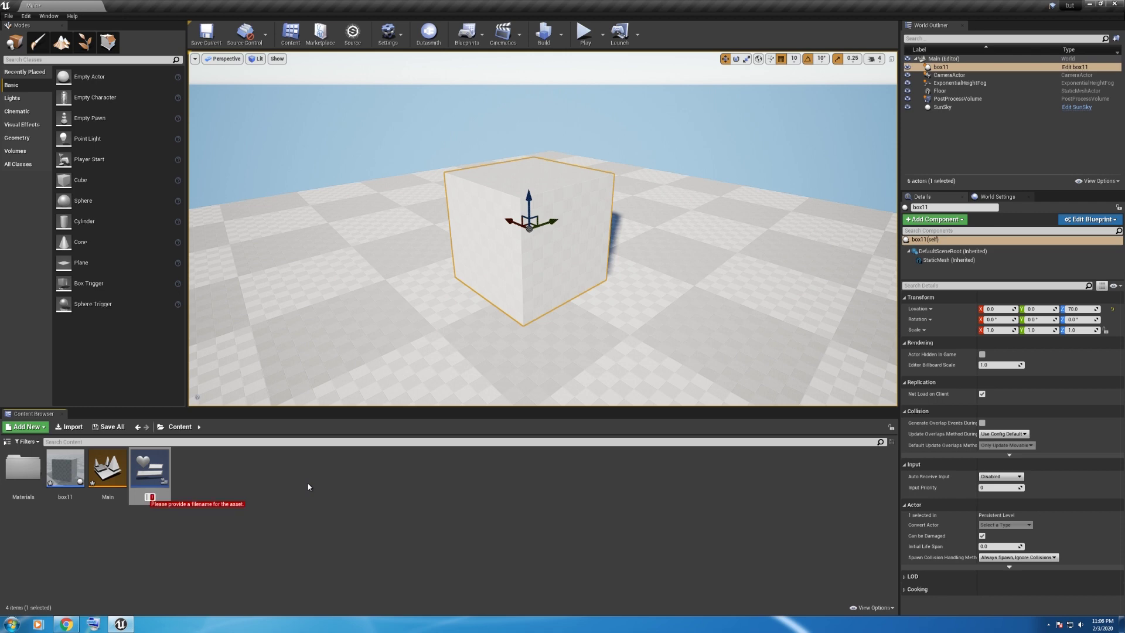
type("UI")
key("Return")
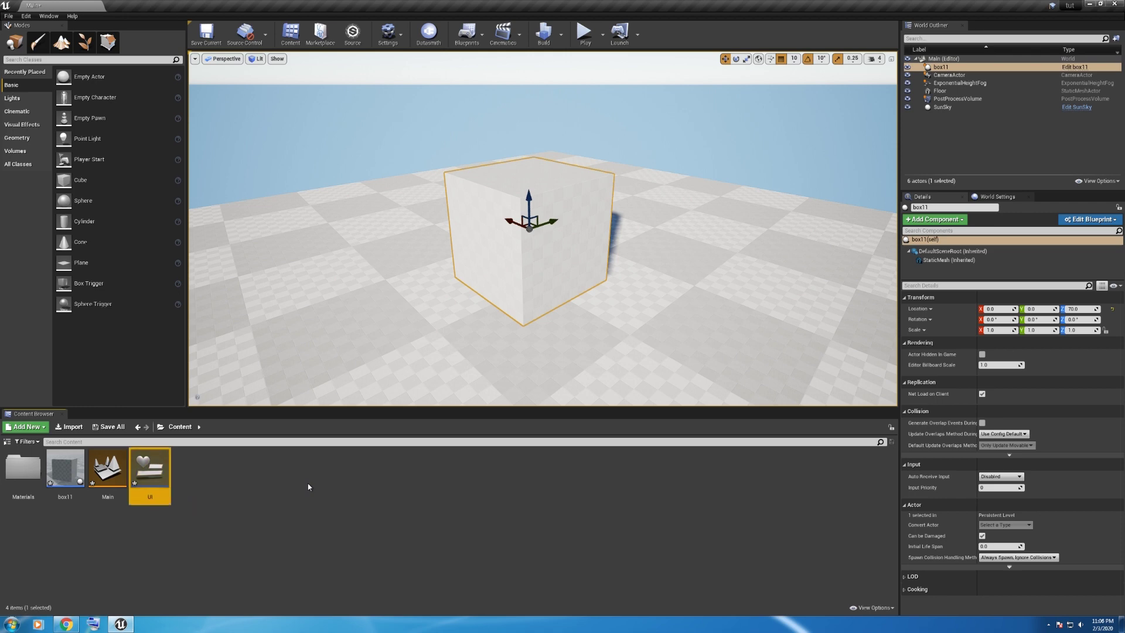
Step: Open the UI widget and place two Buttons side by side near the canvas centre
double_click(147, 478)
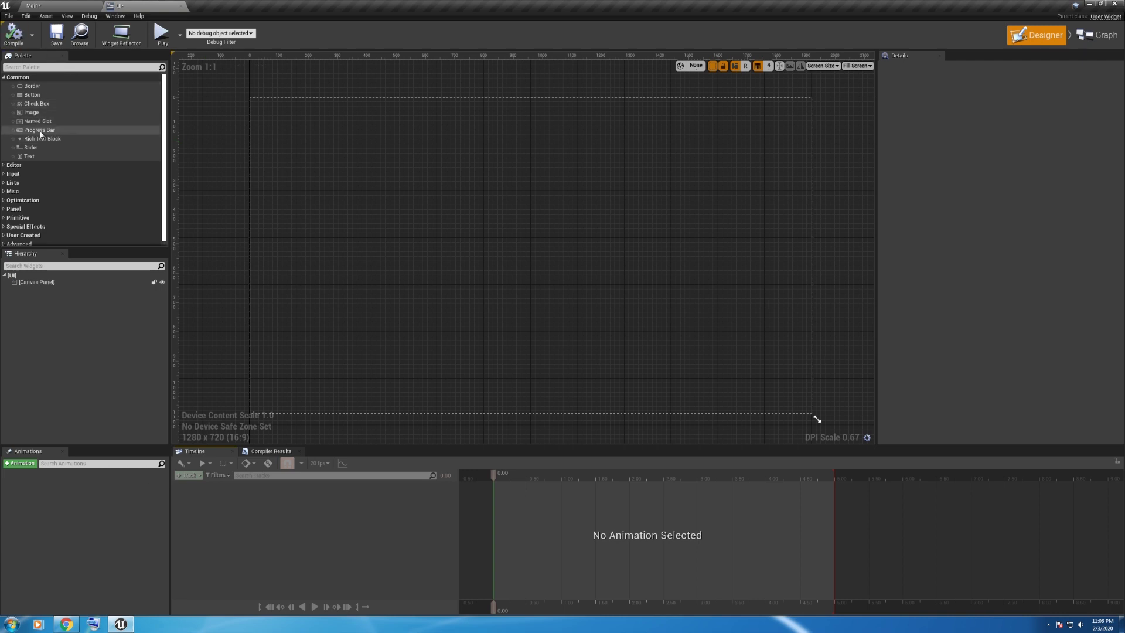
left_click(31, 95)
left_click_drag(31, 95, 398, 230)
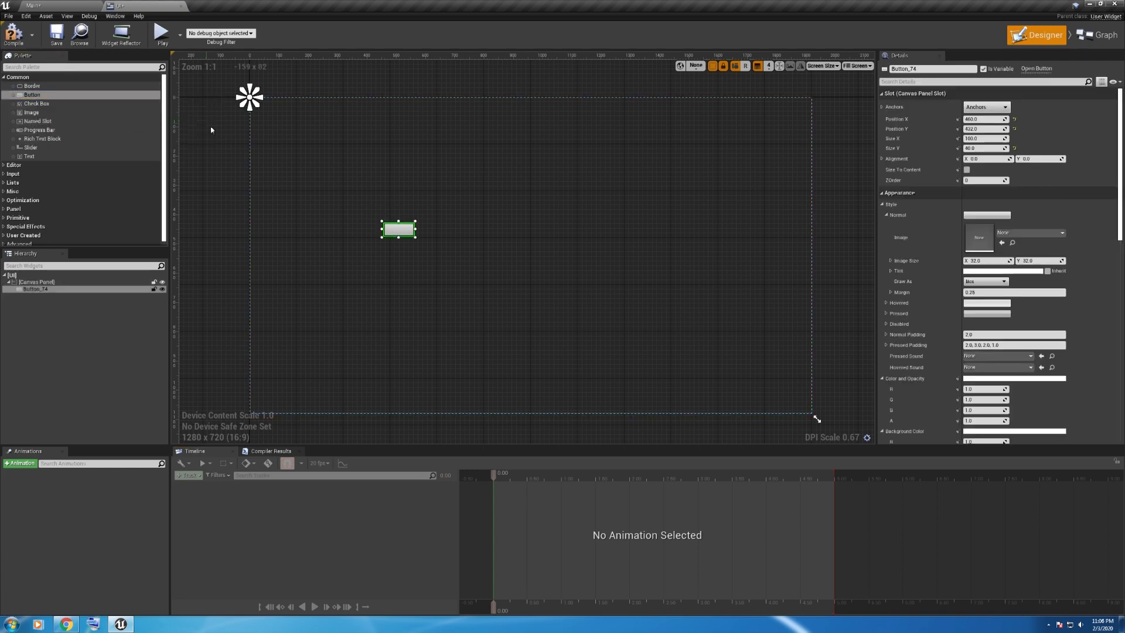
left_click_drag(36, 95, 444, 229)
left_click(502, 203)
Step: Anchor the left button to the canvas centre and move the right button's anchor onto it
left_click(454, 229)
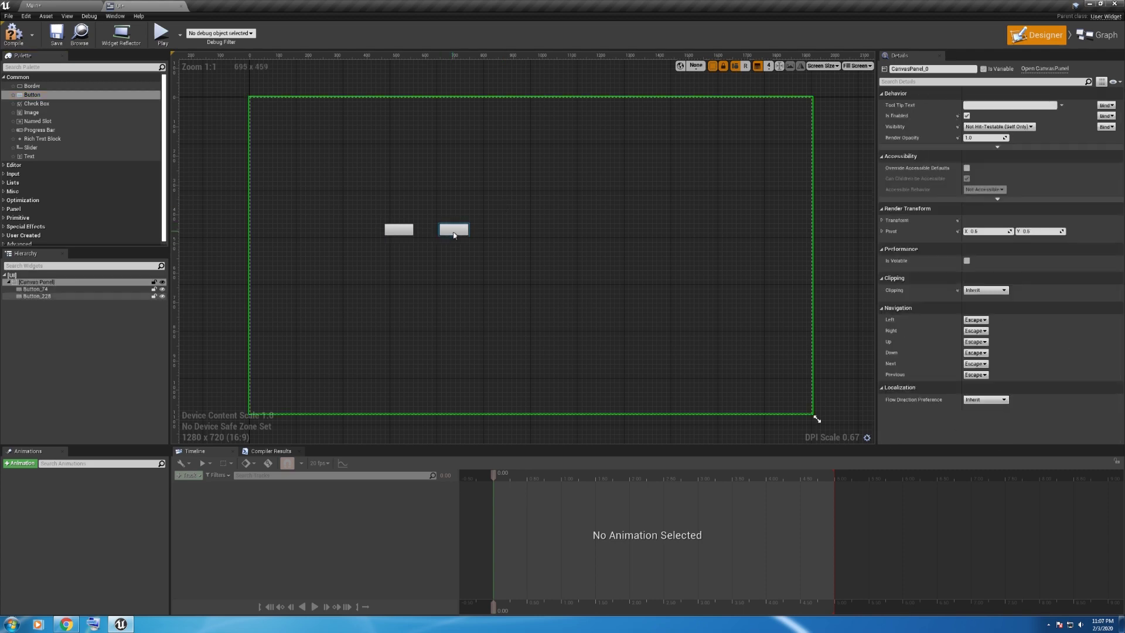
left_click(395, 231)
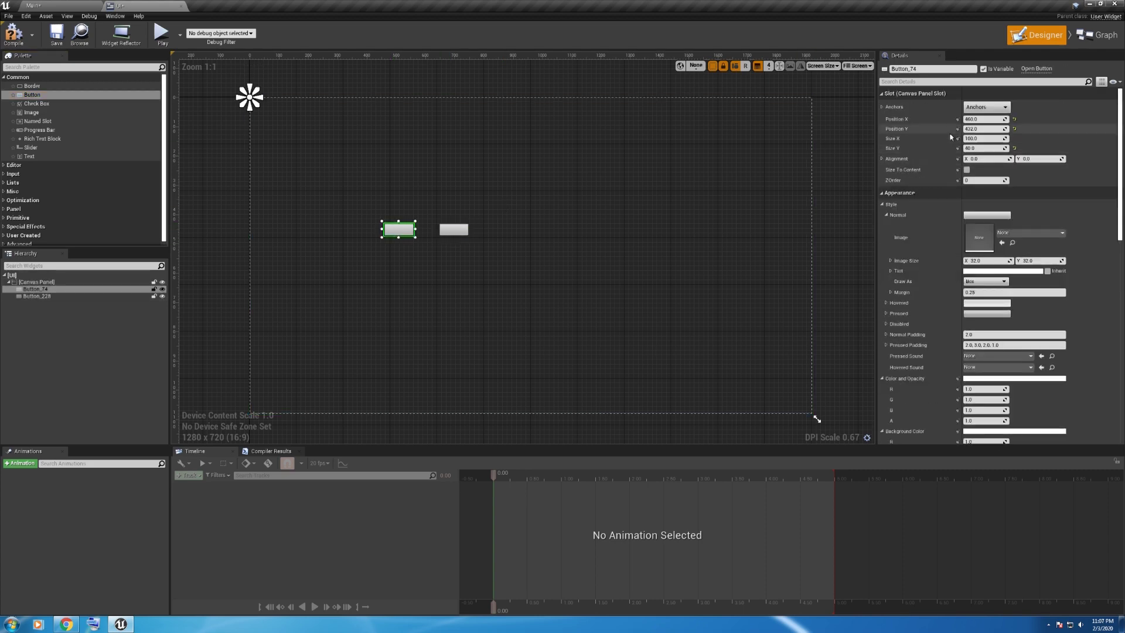
left_click(986, 107)
left_click(1010, 160)
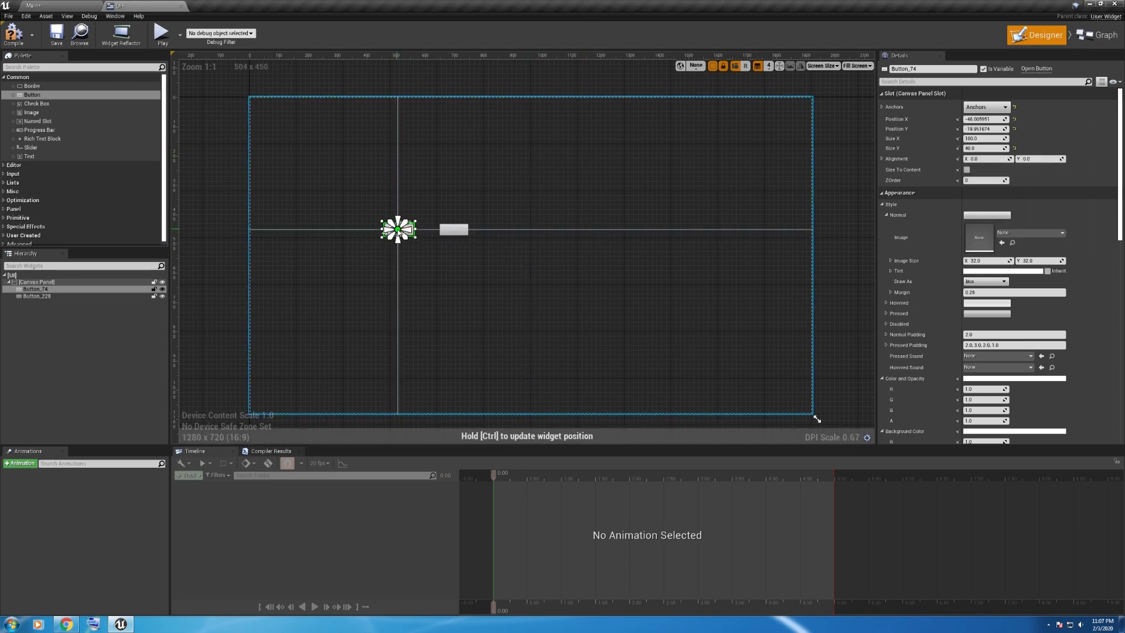
left_click(416, 246)
left_click(454, 230)
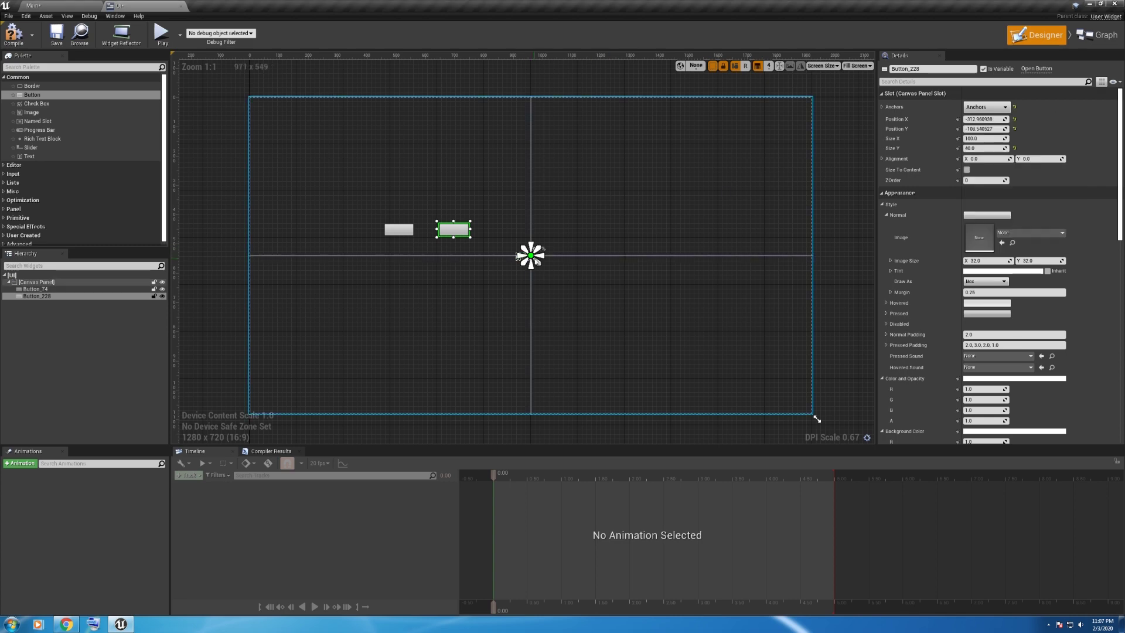
left_click_drag(531, 255, 455, 231)
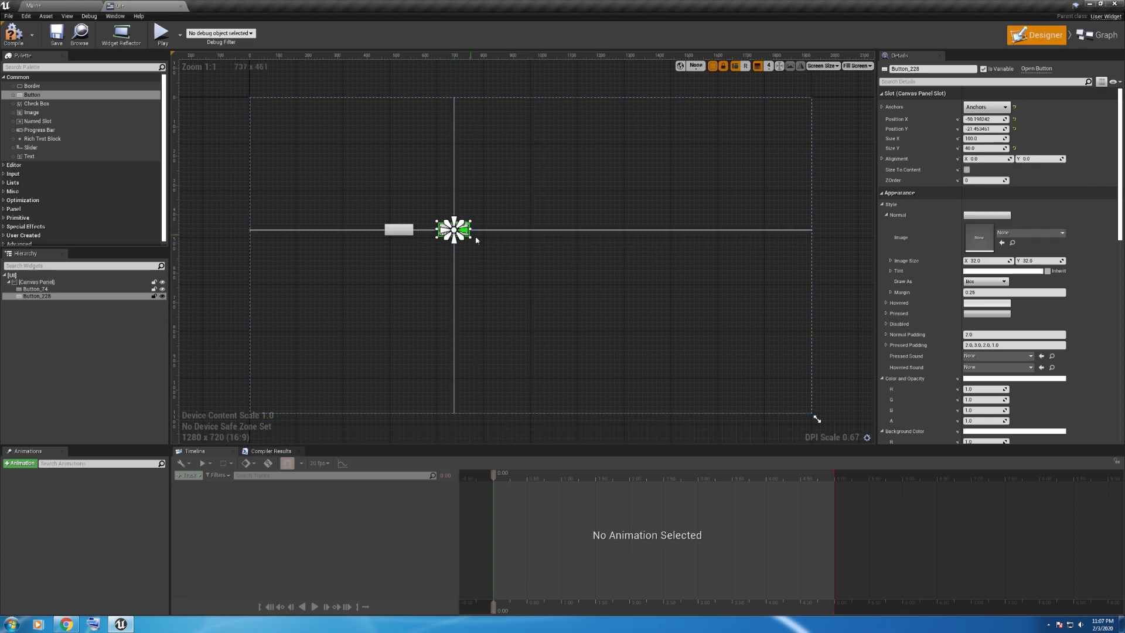
left_click(410, 238)
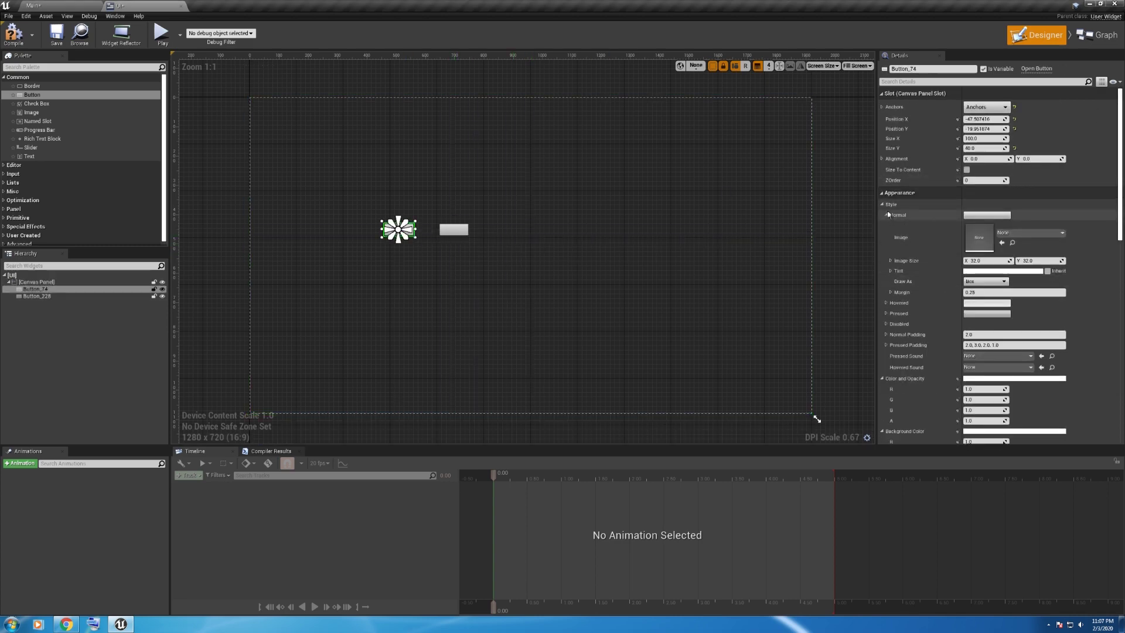
Step: Set the left button's Normal Tint to red and the right button's to fully saturated blue
left_click(886, 215)
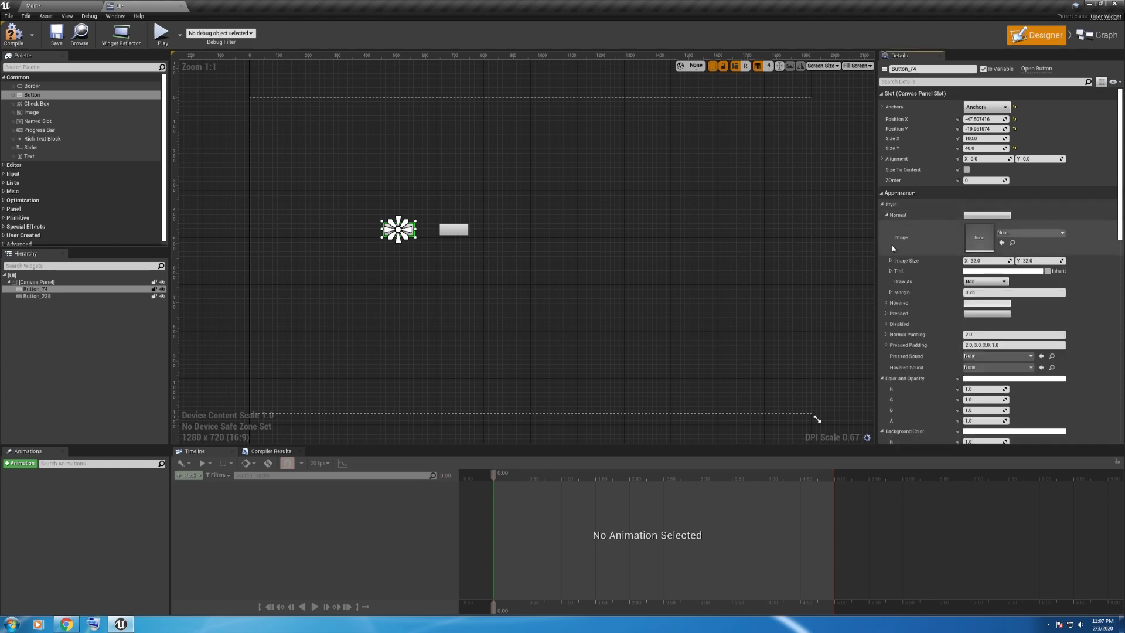
left_click(1009, 271)
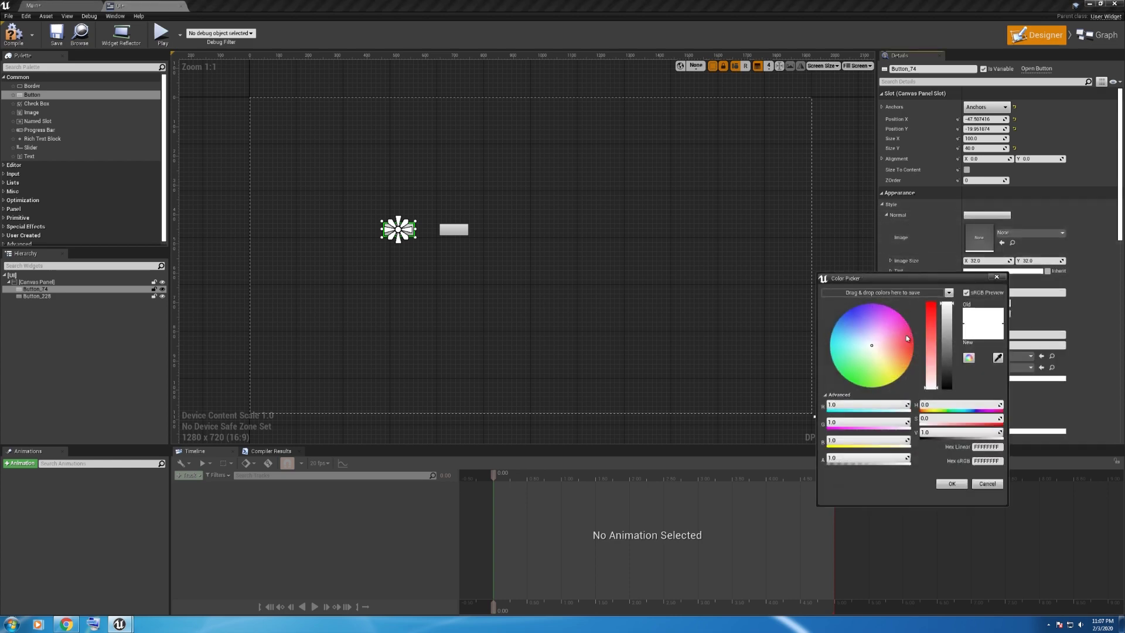
left_click_drag(931, 387, 934, 282)
left_click(945, 482)
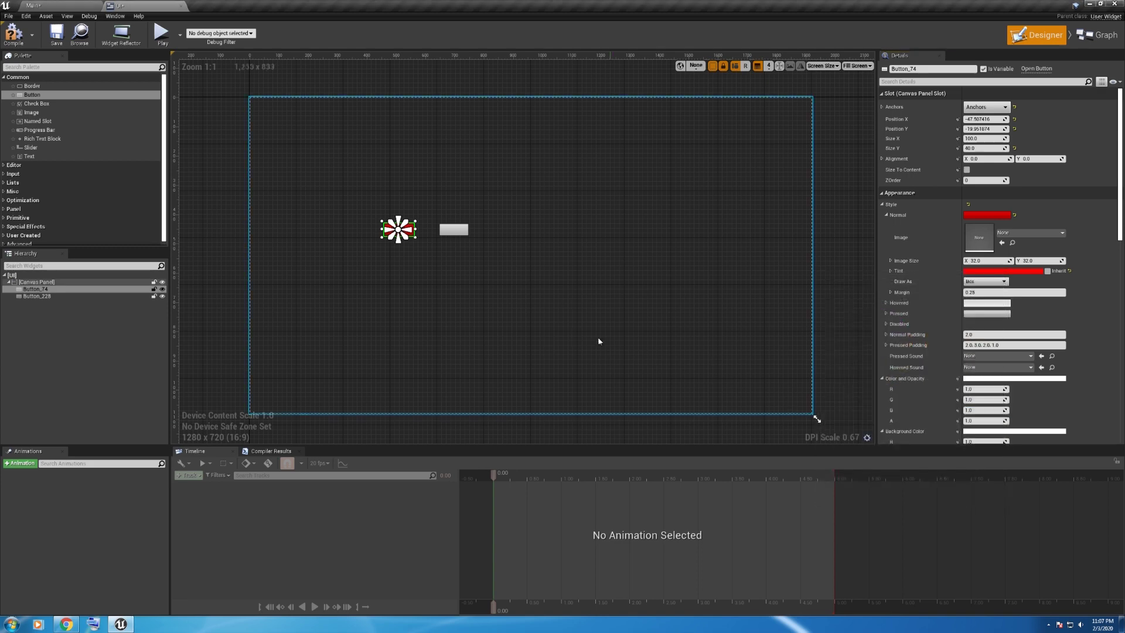
left_click(453, 230)
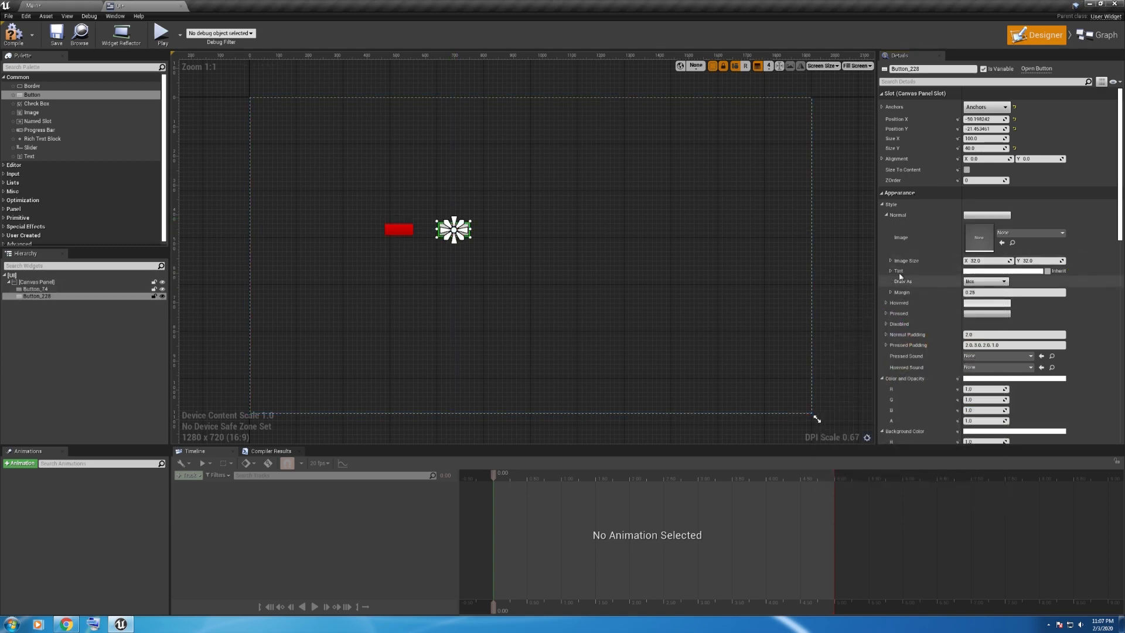
left_click(1006, 272)
left_click_drag(908, 314, 907, 302)
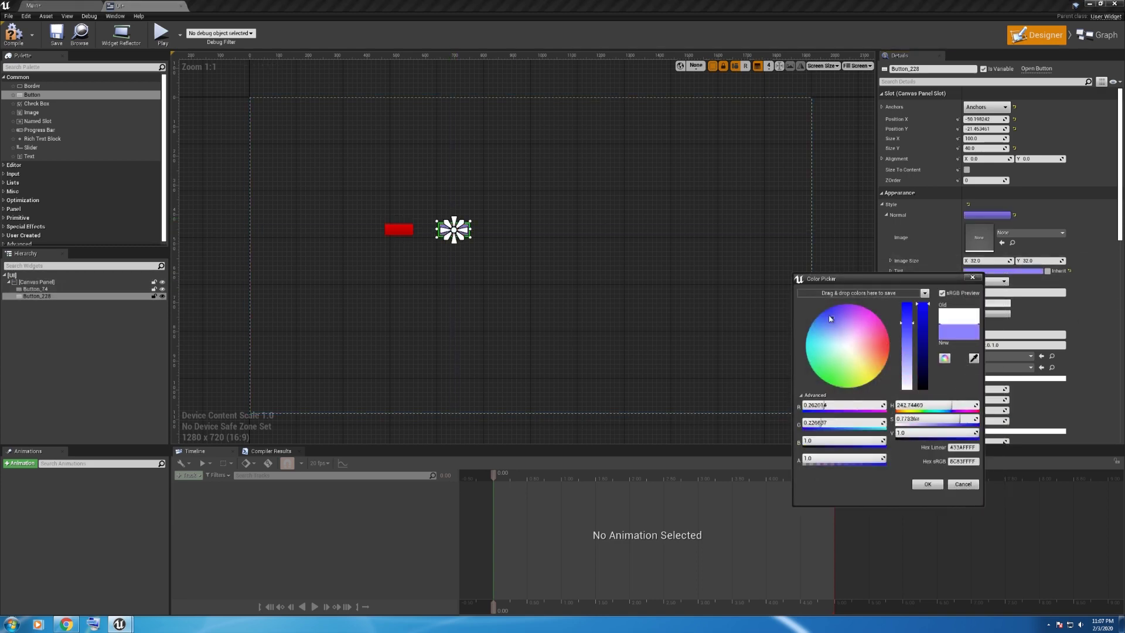
left_click_drag(905, 405, 940, 405)
left_click(931, 483)
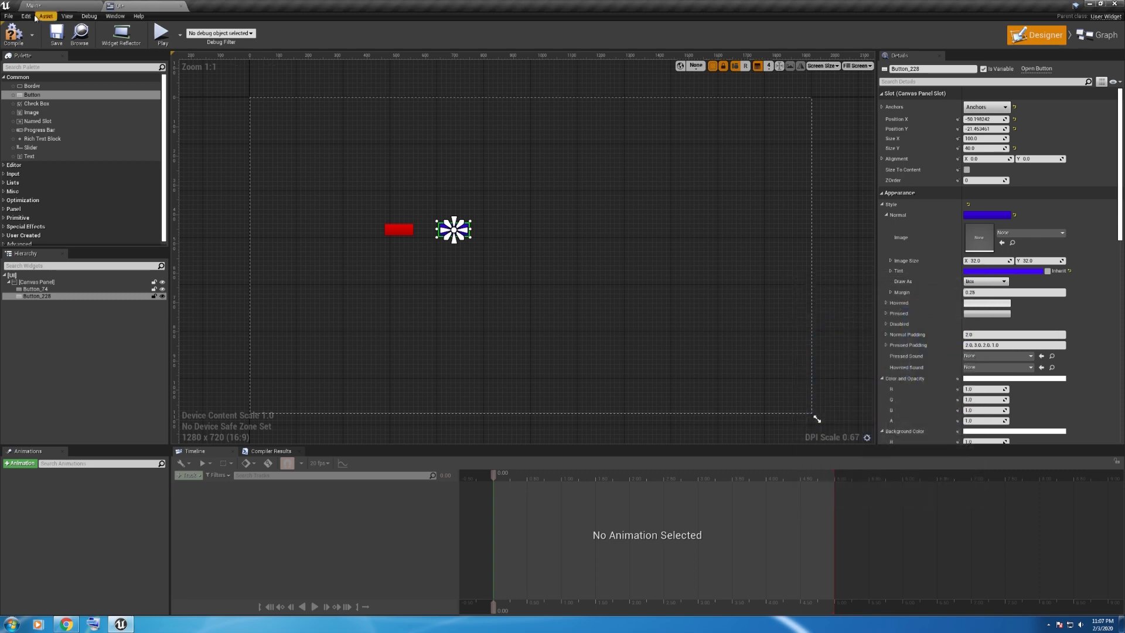
Step: Return to the Main level editor, then play and stop the level in the editor
left_click(58, 5)
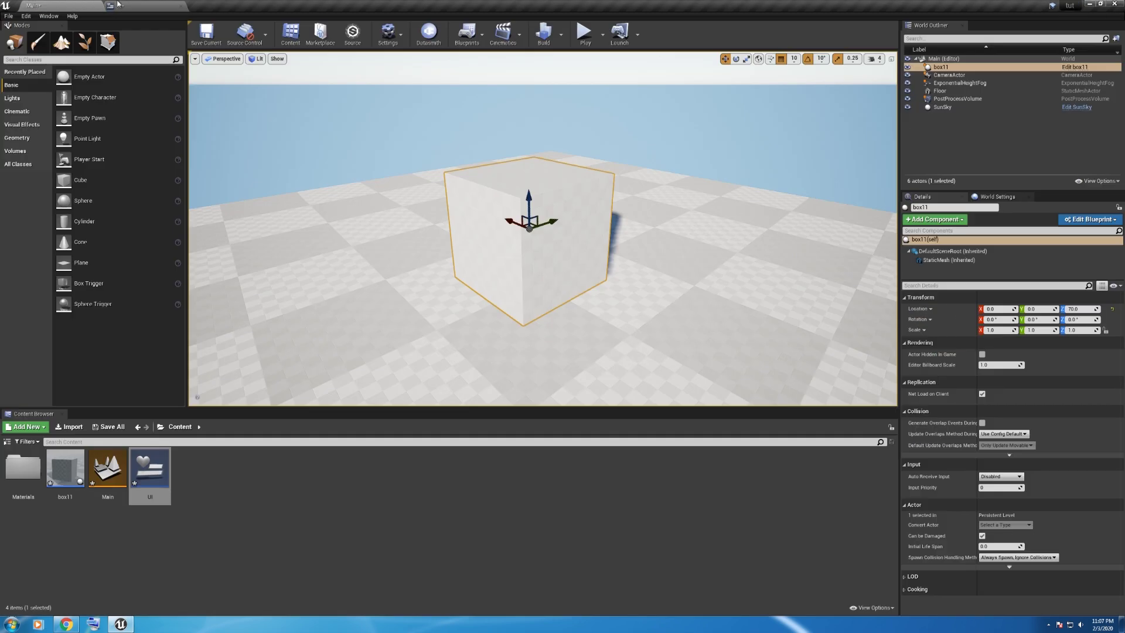
left_click(119, 4)
left_click(87, 4)
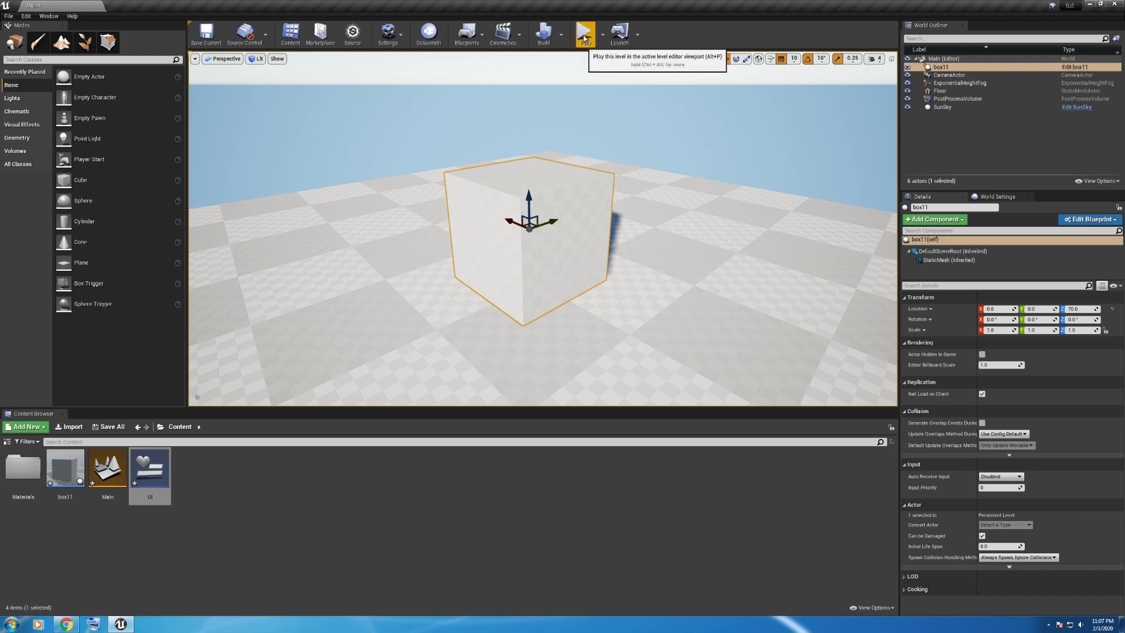
left_click(584, 38)
left_click(556, 207)
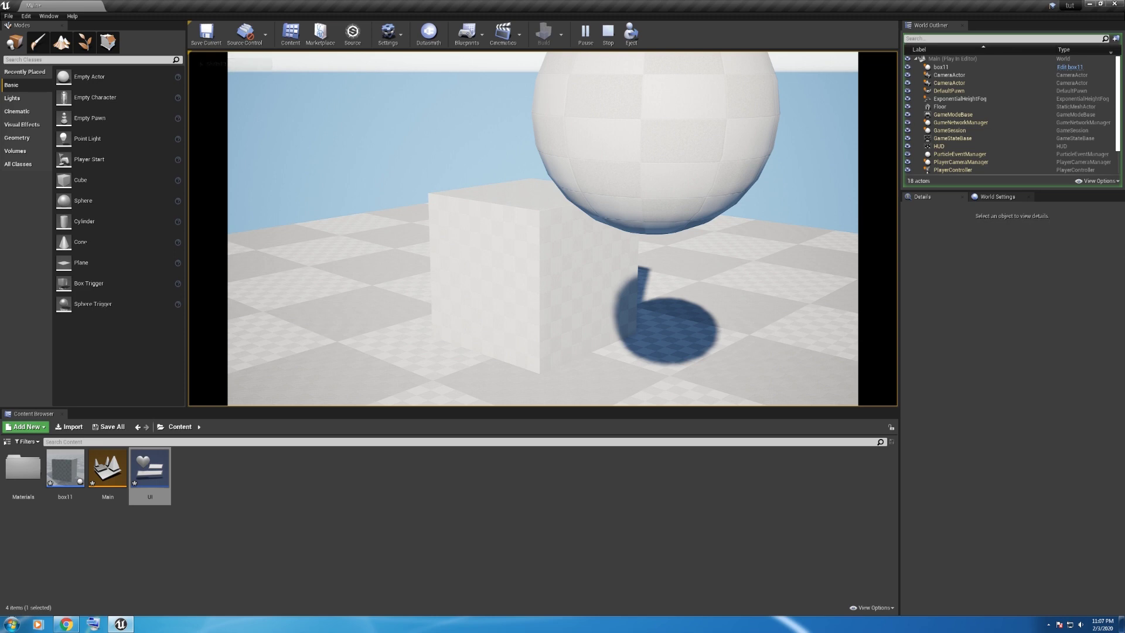
key("Escape")
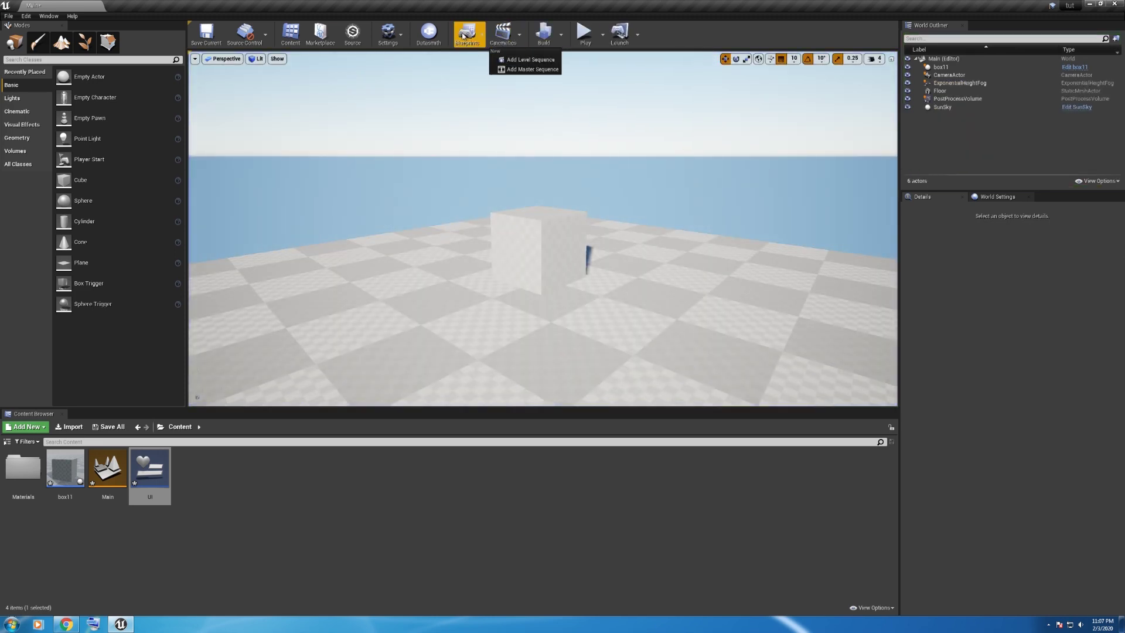
Step: Move the view forward, play-test the level again, stop it, and show the Blueprints dropdown
left_click(466, 35)
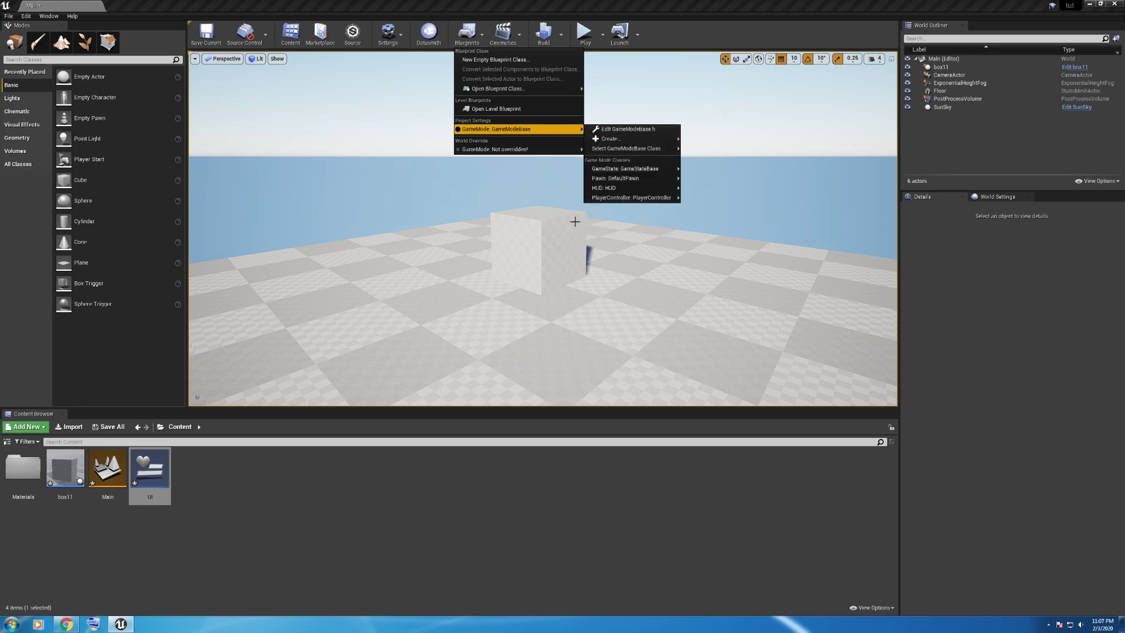
left_click(556, 238)
scroll(562, 231, "down", 2)
scroll(563, 232, "down", 2)
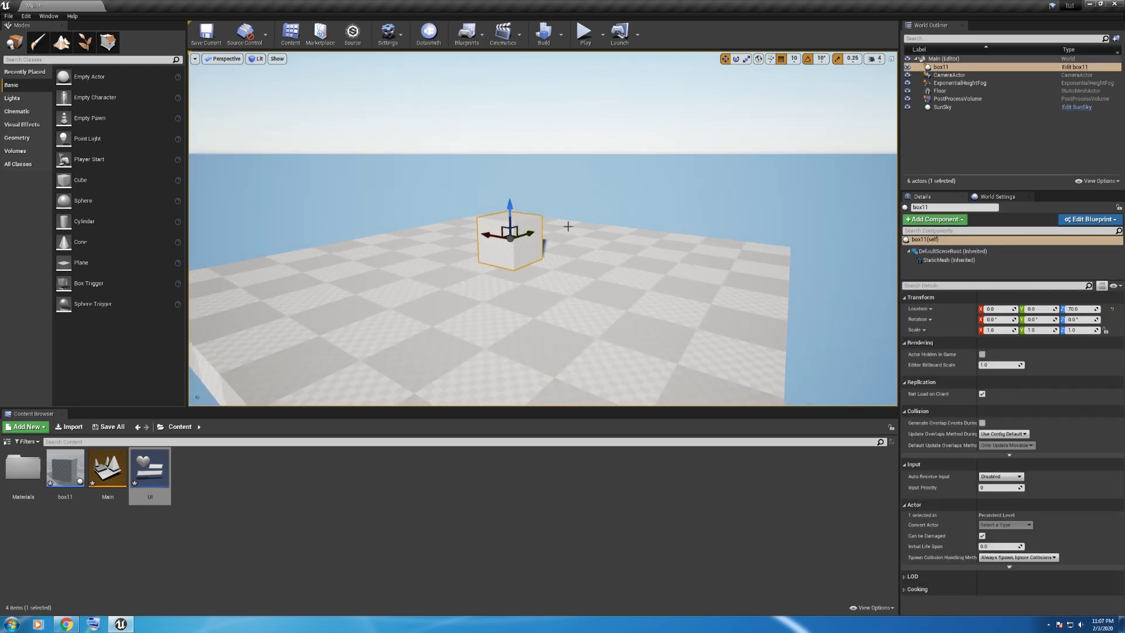
left_click(601, 204)
left_click_drag(540, 238, 583, 111)
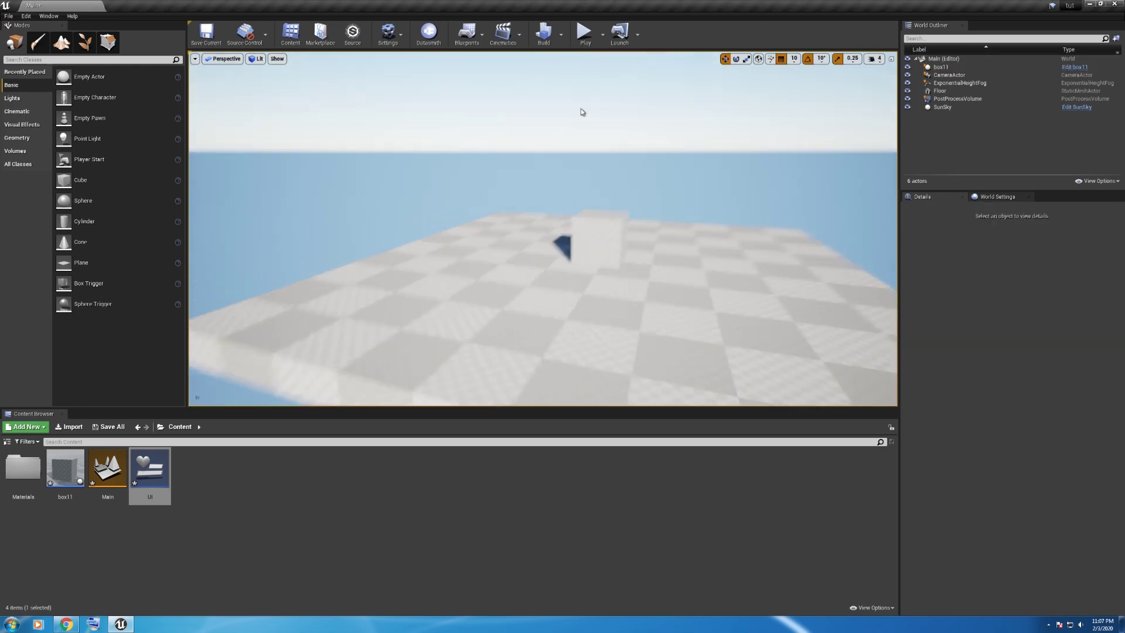
left_click(584, 34)
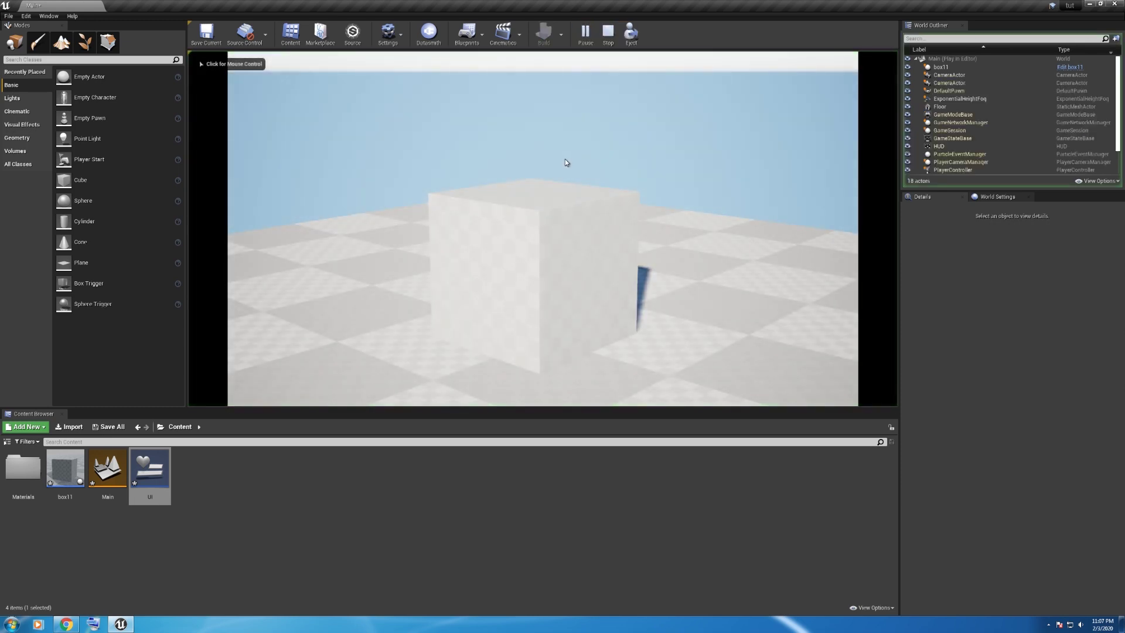
key("Escape")
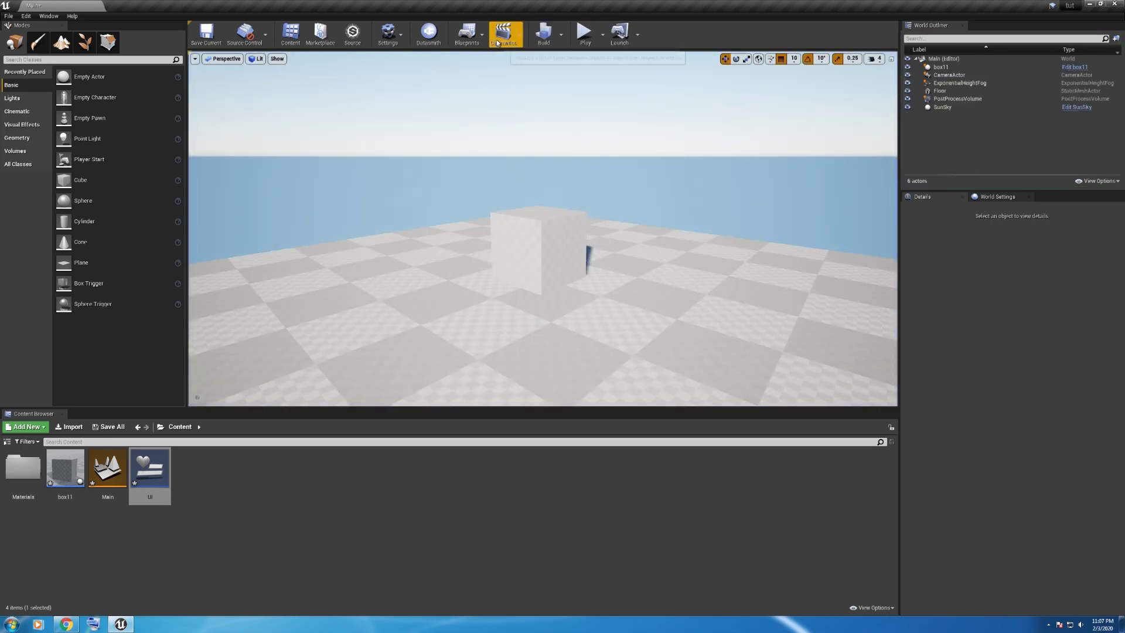
left_click(503, 36)
left_click(467, 35)
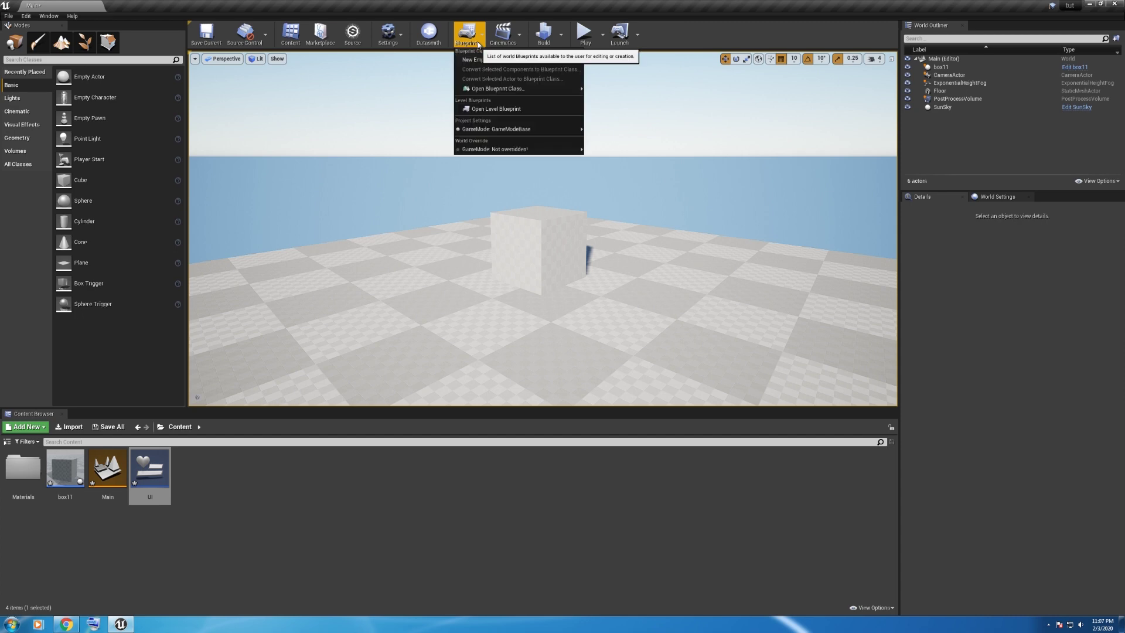
Step: In the Level Blueprint, connect a Create Widget node after Event BeginPlay, then select the UI asset
left_click(487, 109)
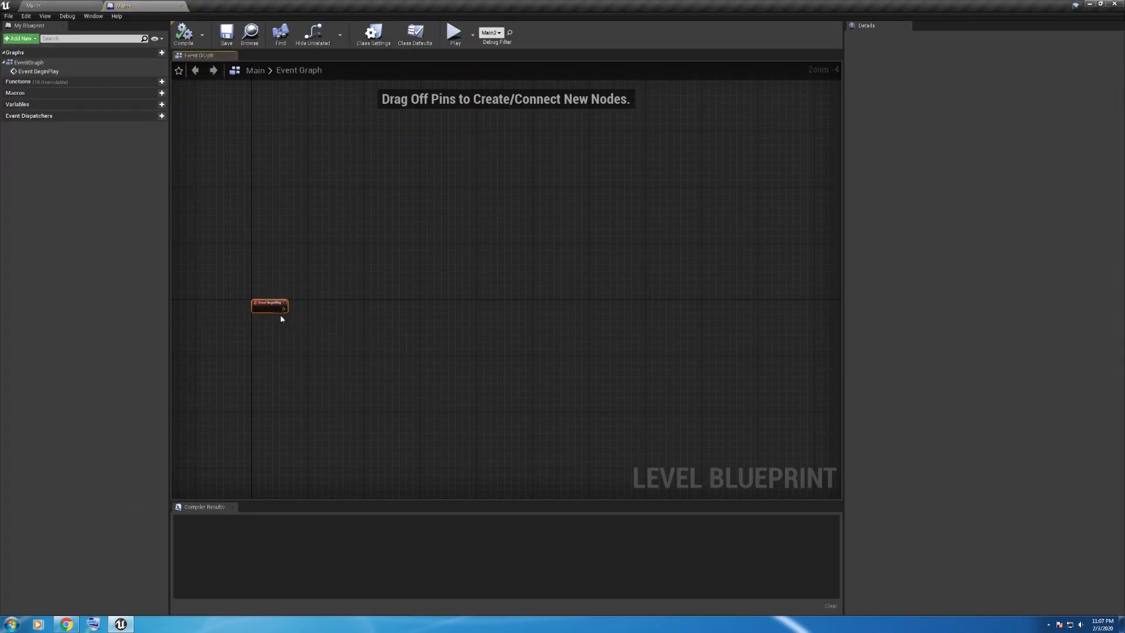
scroll(365, 277, "up", 4)
left_click_drag(332, 250, 349, 237)
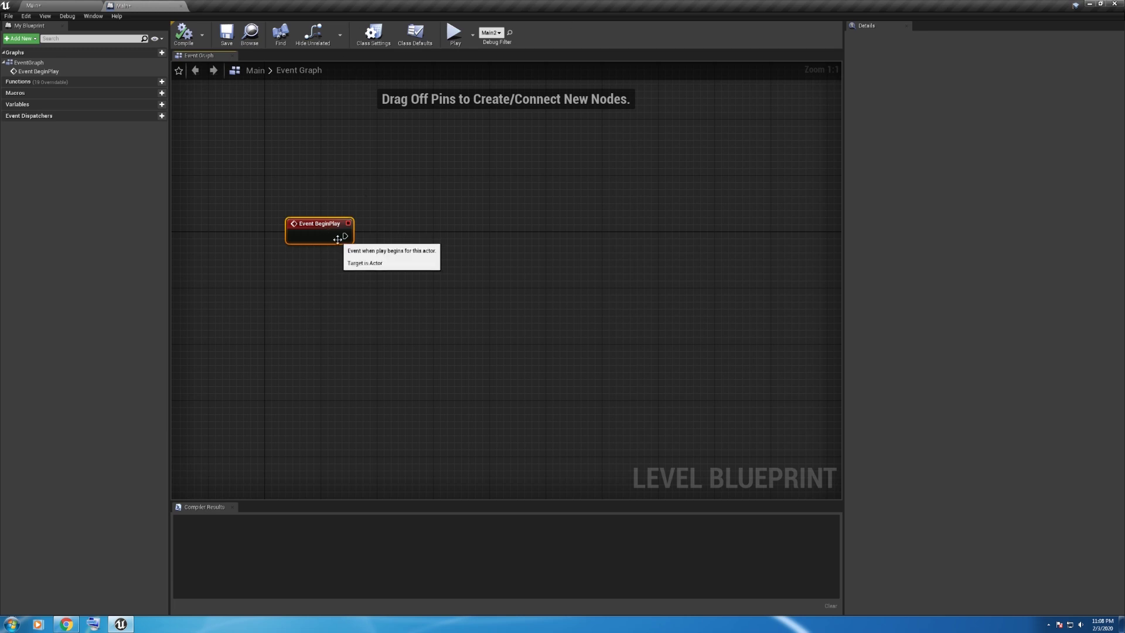
mouse_move(345, 236)
left_mouse_down()
mouse_move(367, 249)
mouse_move(399, 208)
left_mouse_up()
type("m")
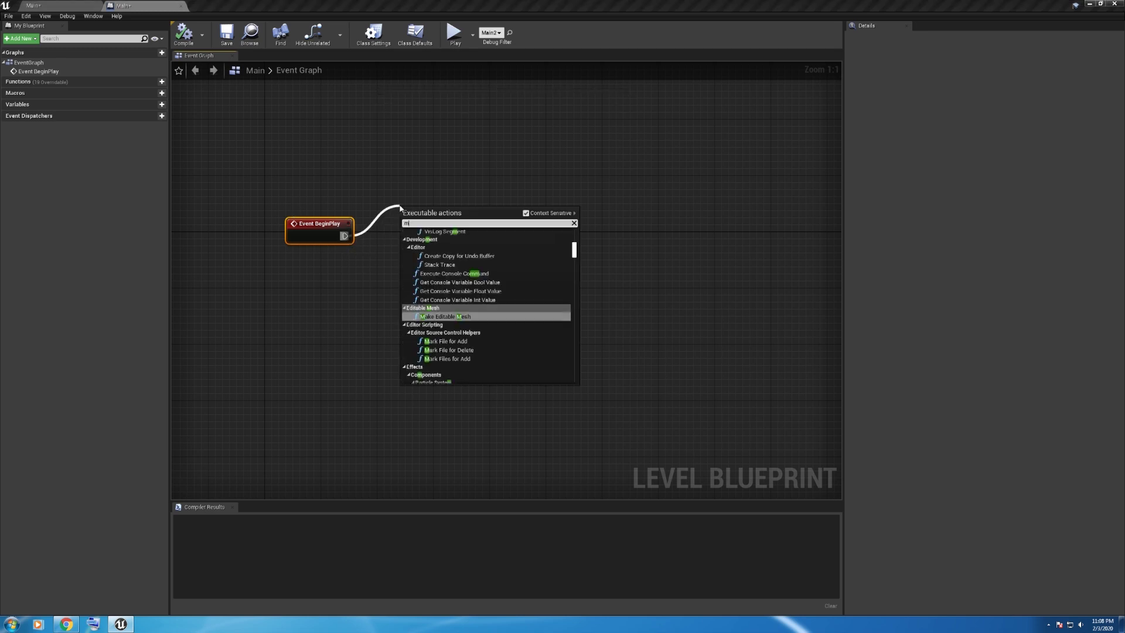
type("a")
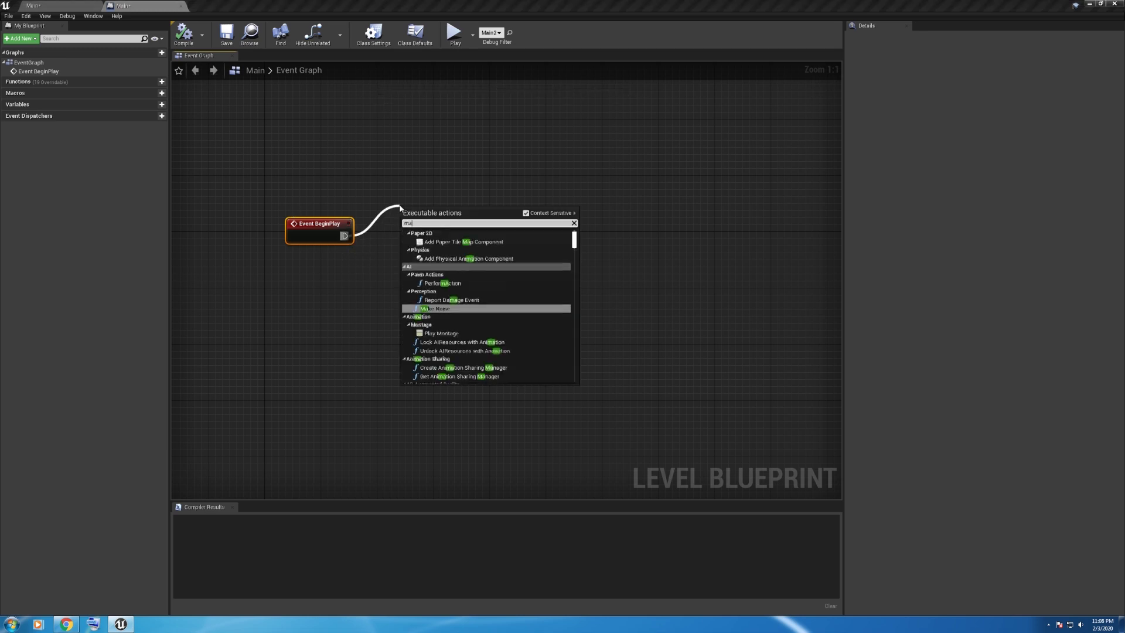
key("BackSpace")
key("BackSpace")
type("creat")
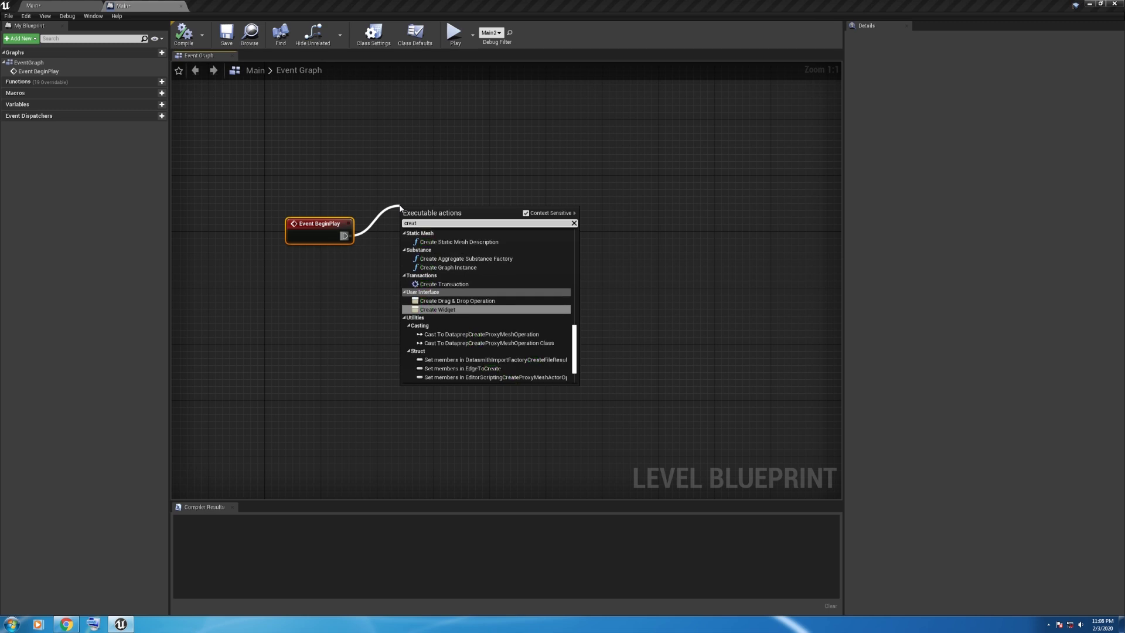
type(" widge")
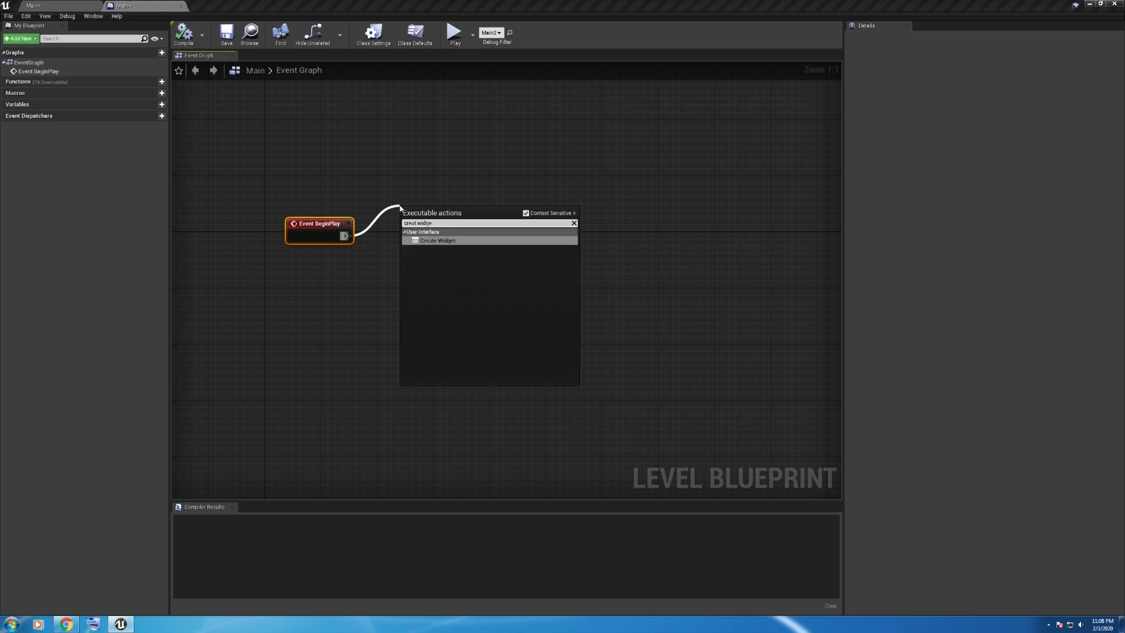
key("Return")
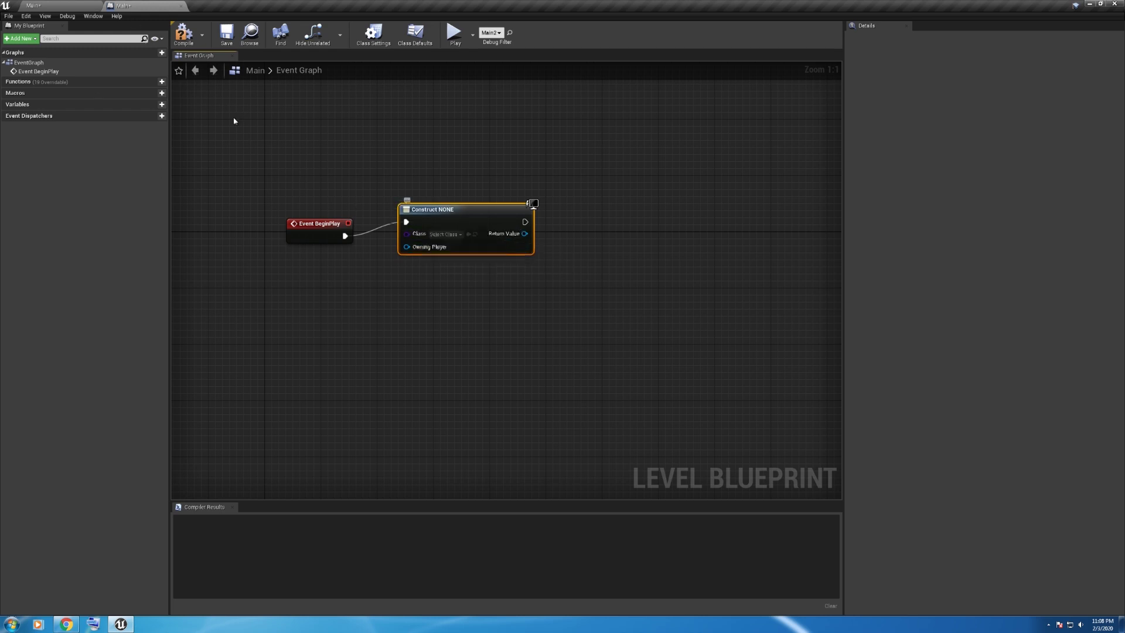
left_click(33, 5)
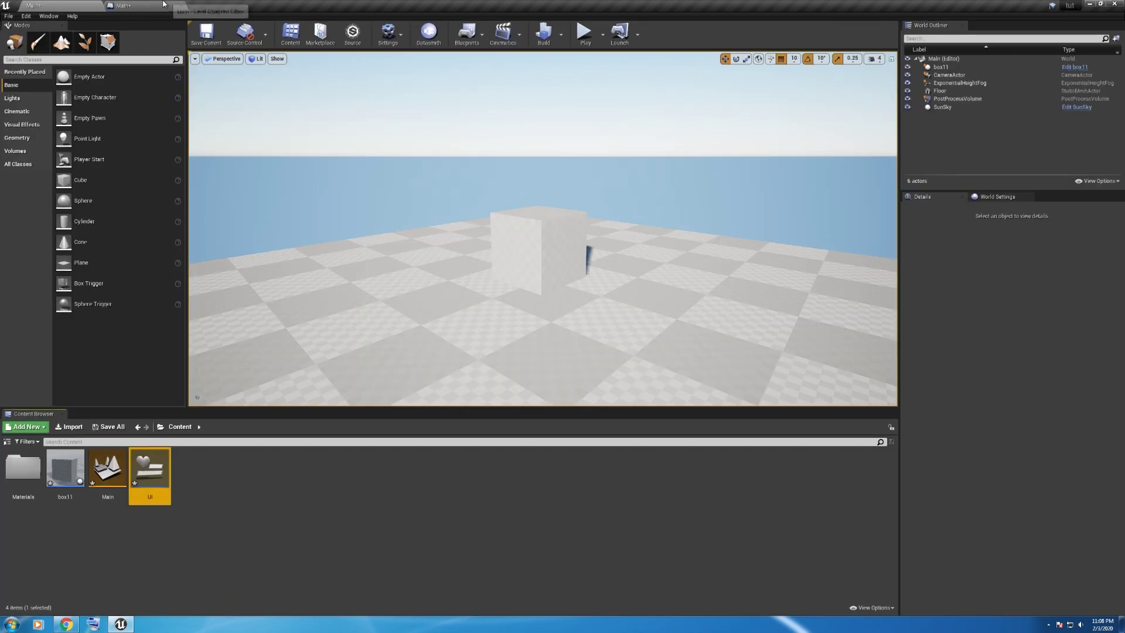
Step: Set the Create Widget node's class to the UI asset
left_click(132, 6)
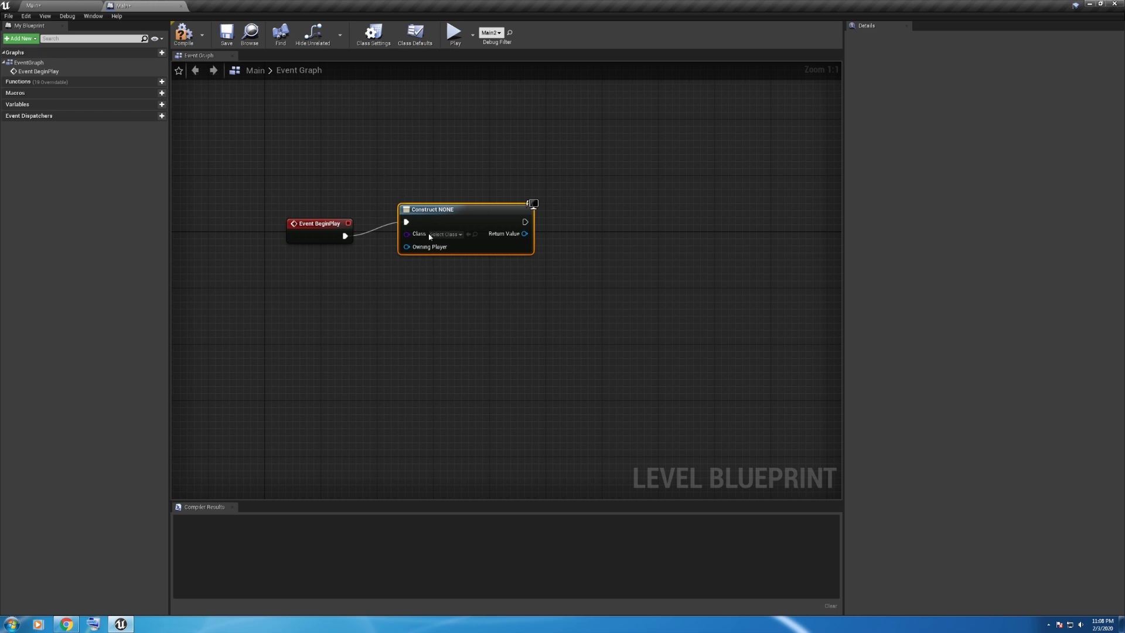
left_click(467, 235)
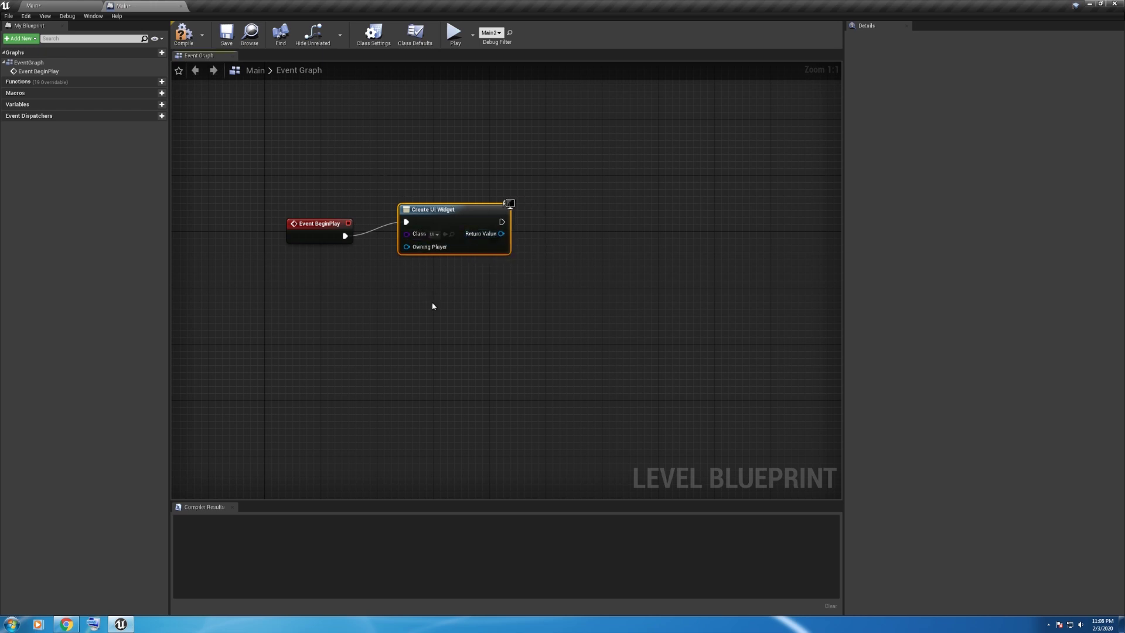
right_click_drag(431, 307, 389, 307)
Step: Add an Add to Viewport node after the Create UI Widget node
left_click_drag(446, 227, 539, 229)
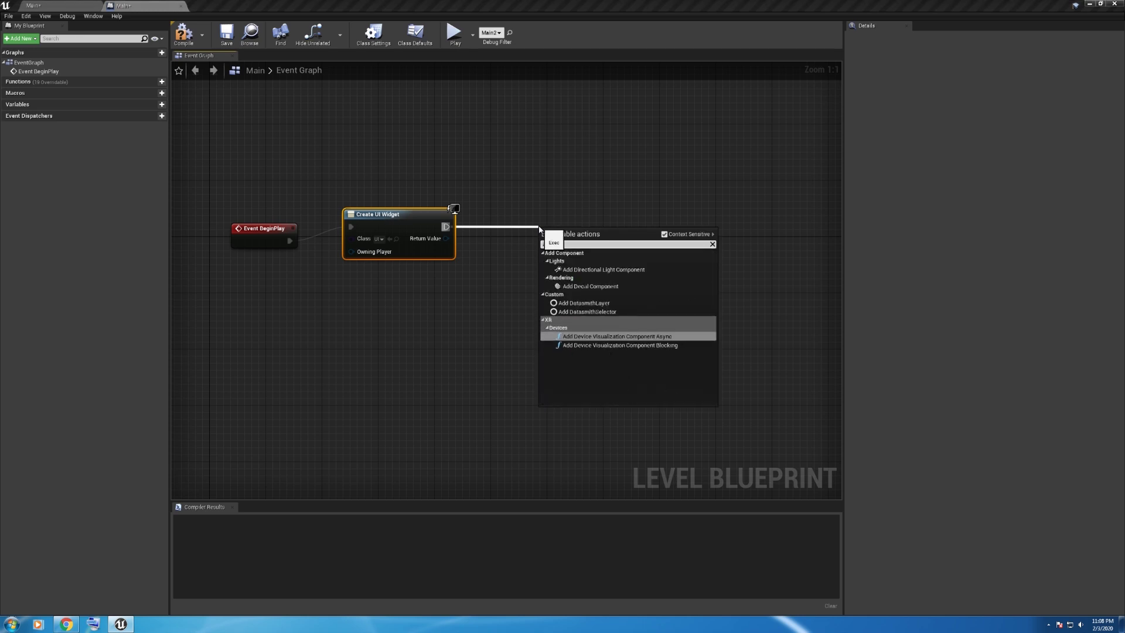
type("a")
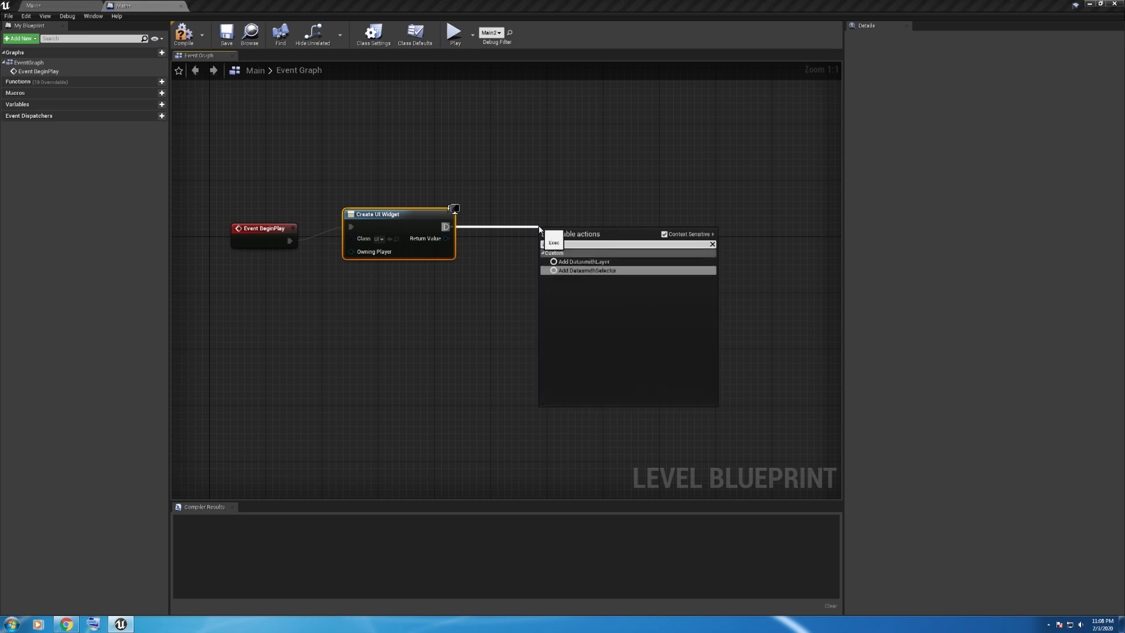
type("t")
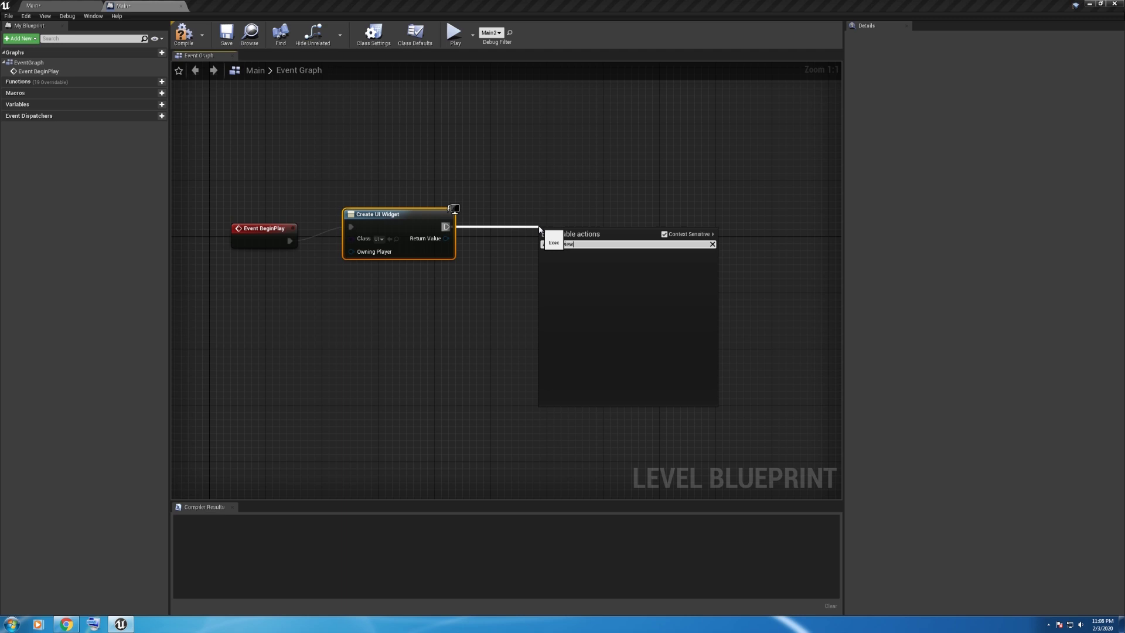
key("BackSpace")
key("BackSpace")
key("BackSpace")
key("BackSpace")
key("BackSpace")
key("BackSpace")
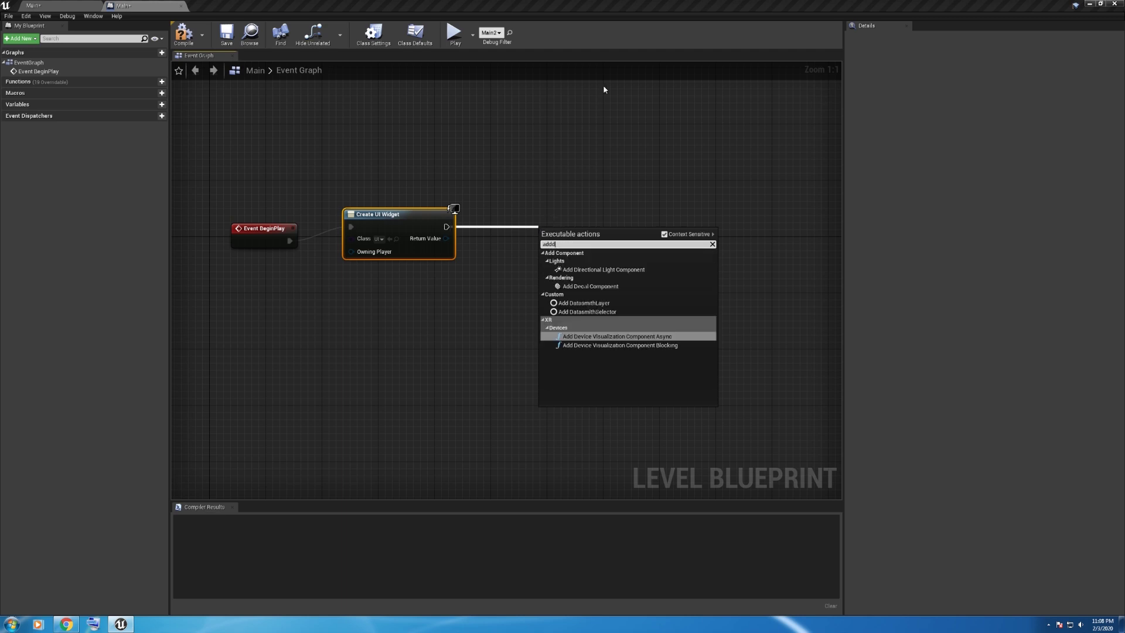
key("BackSpace")
type("to")
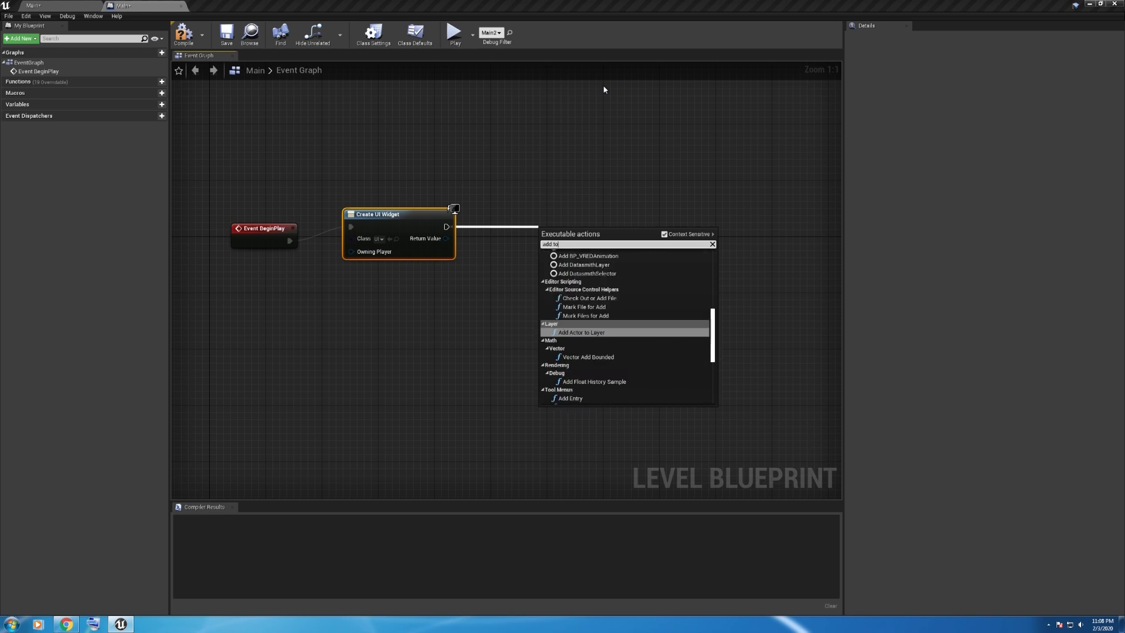
type(" view")
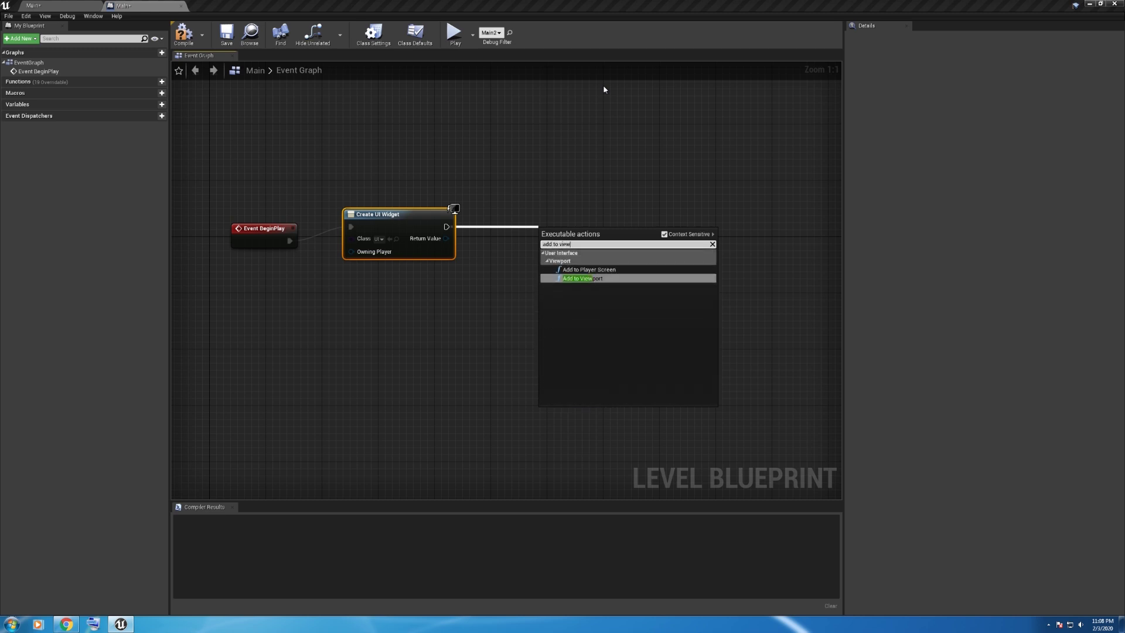
left_click(593, 279)
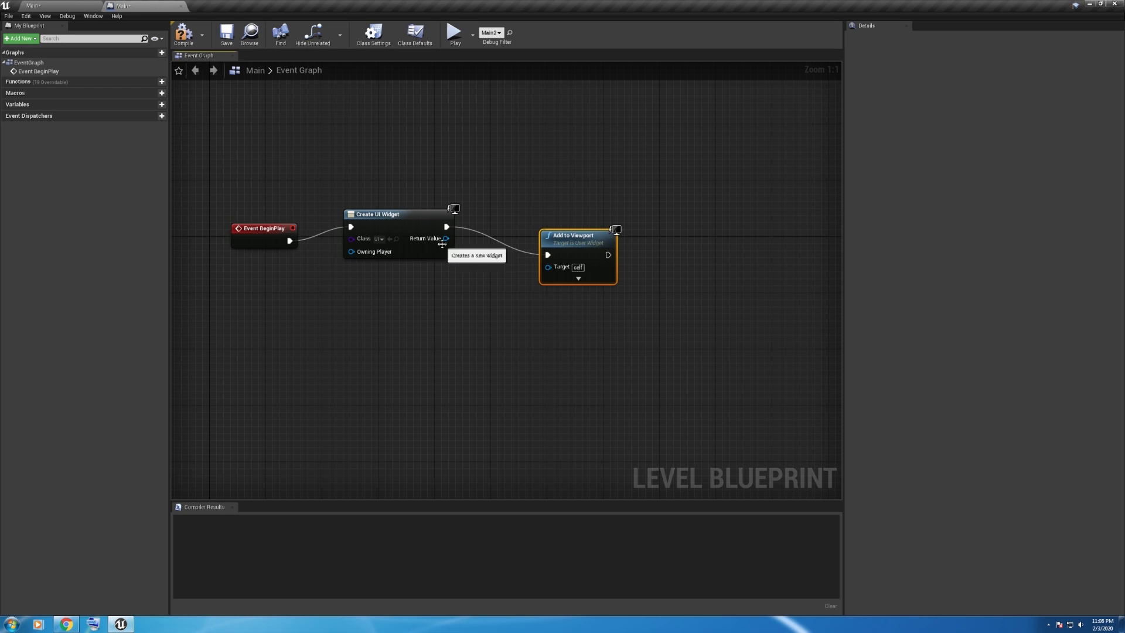
Step: Wire the widget Return Value into Add to Viewport's Target, compile, and play the level
left_click_drag(447, 238, 555, 273)
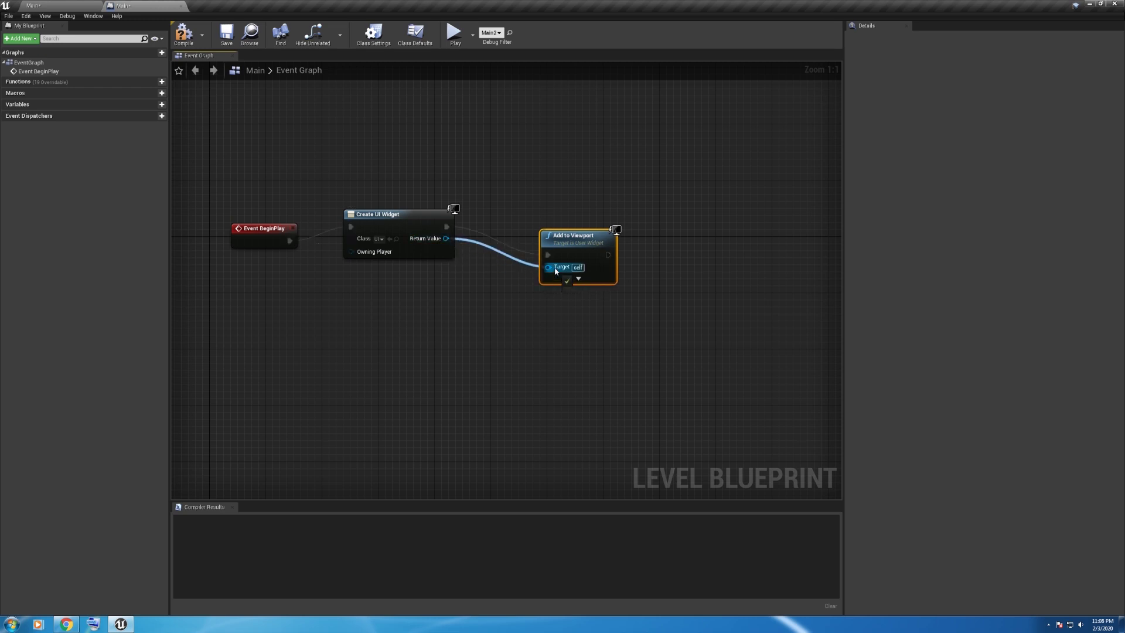
left_click_drag(555, 269, 554, 269)
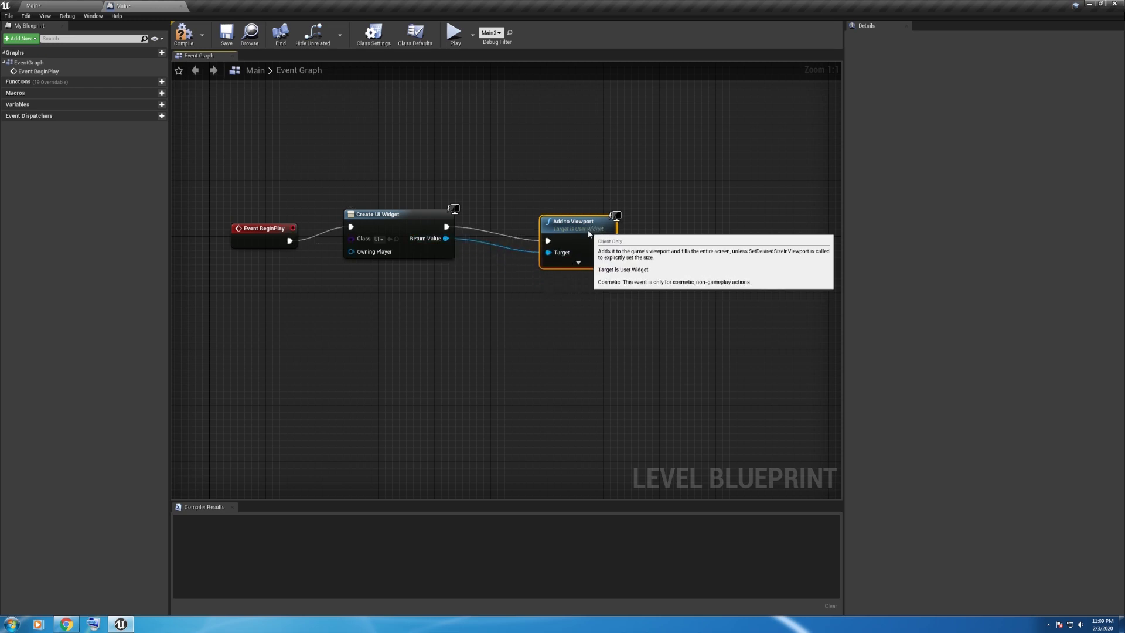
right_click_drag(531, 335, 452, 326)
left_click(182, 35)
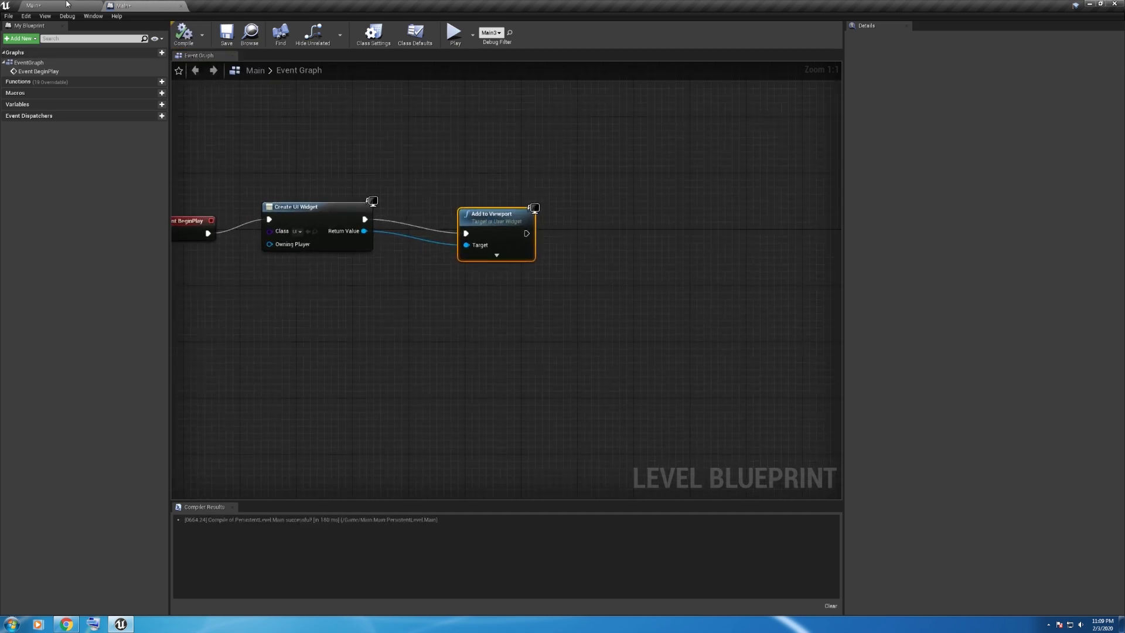
left_click(33, 5)
left_click(585, 33)
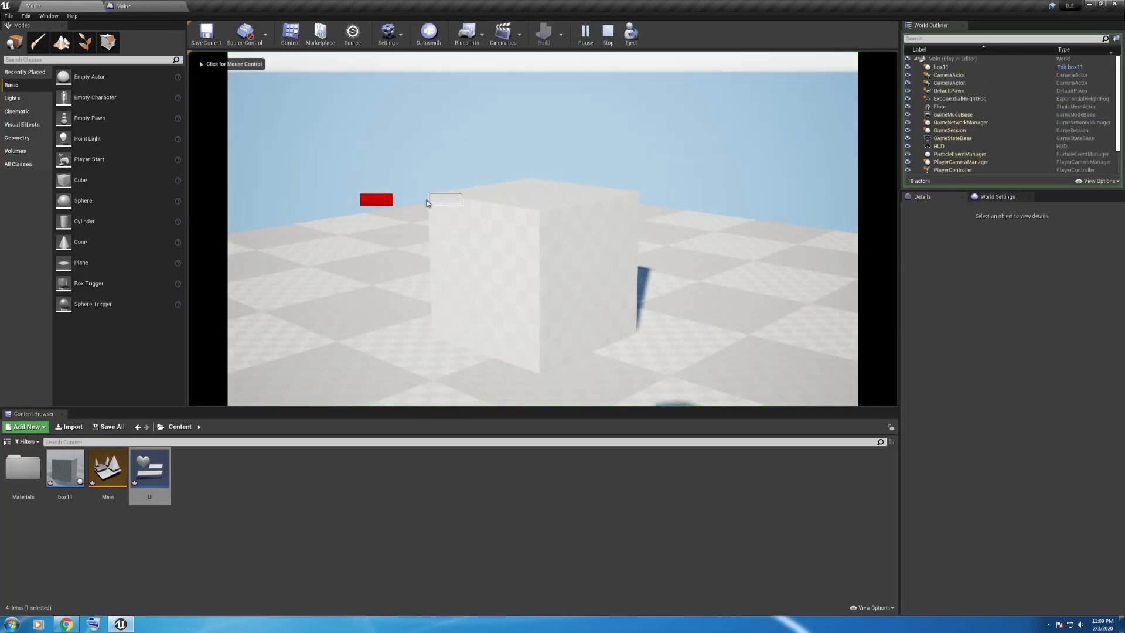
Step: Test the blue widget button in the game preview, then stop playing
left_click(435, 202)
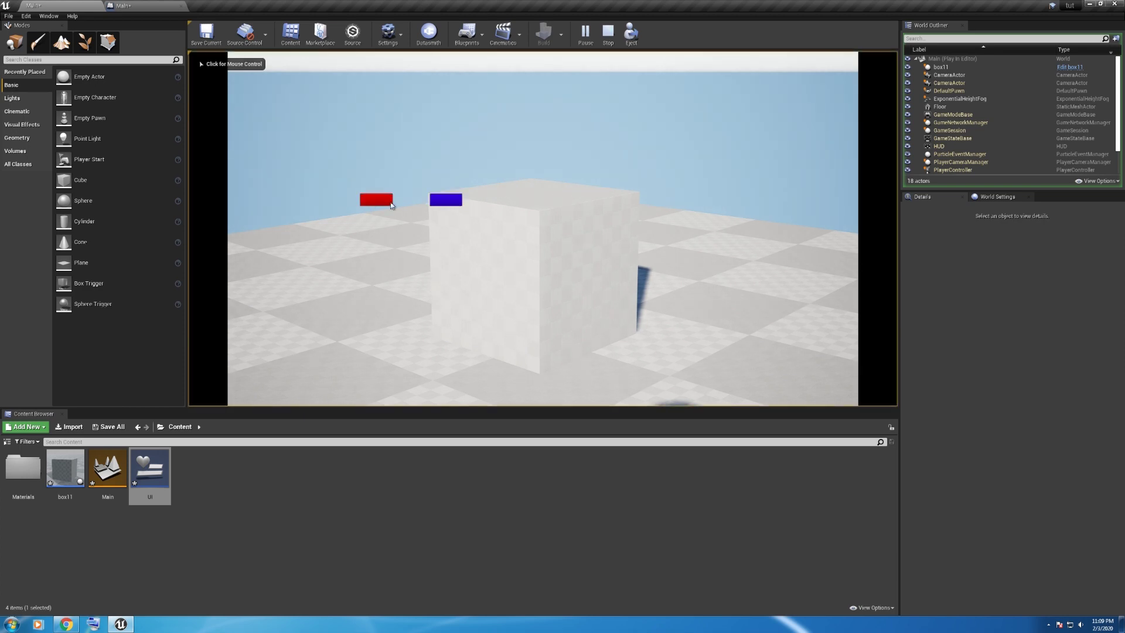
key("Escape")
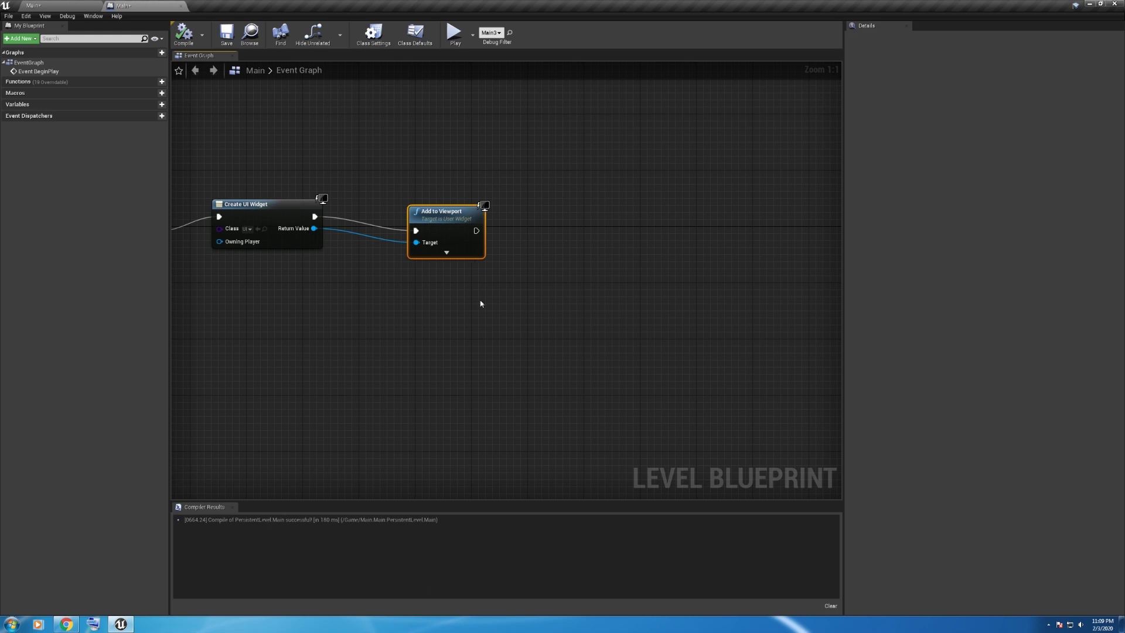
Step: Align Add to Viewport and add a Get Player Controller node to the level graph
key("q")
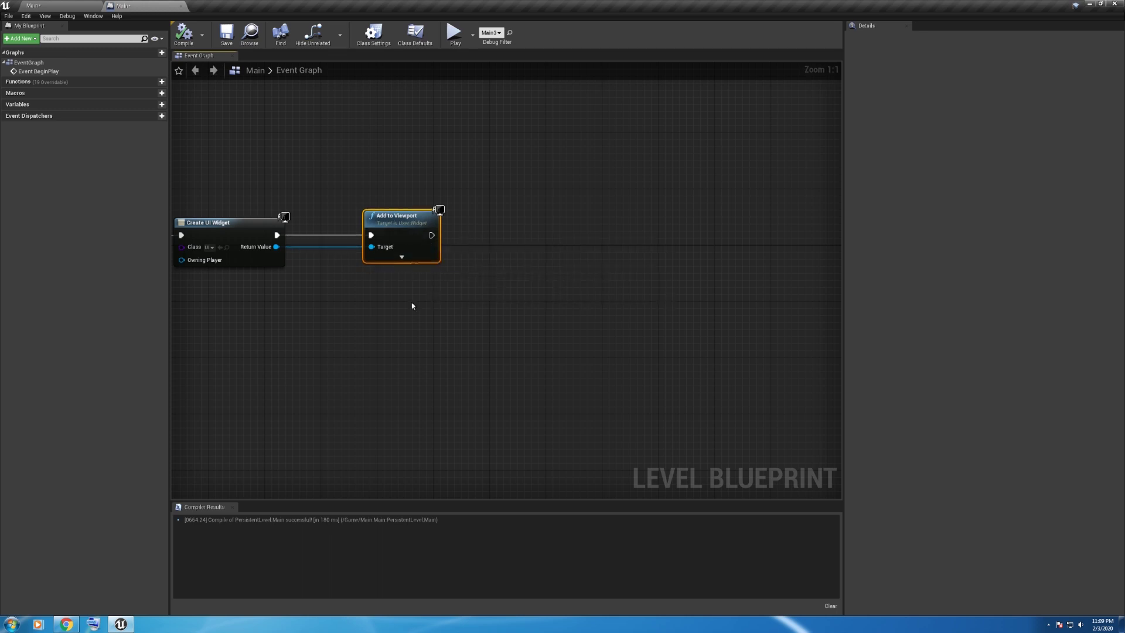
right_click_drag(411, 306, 353, 323)
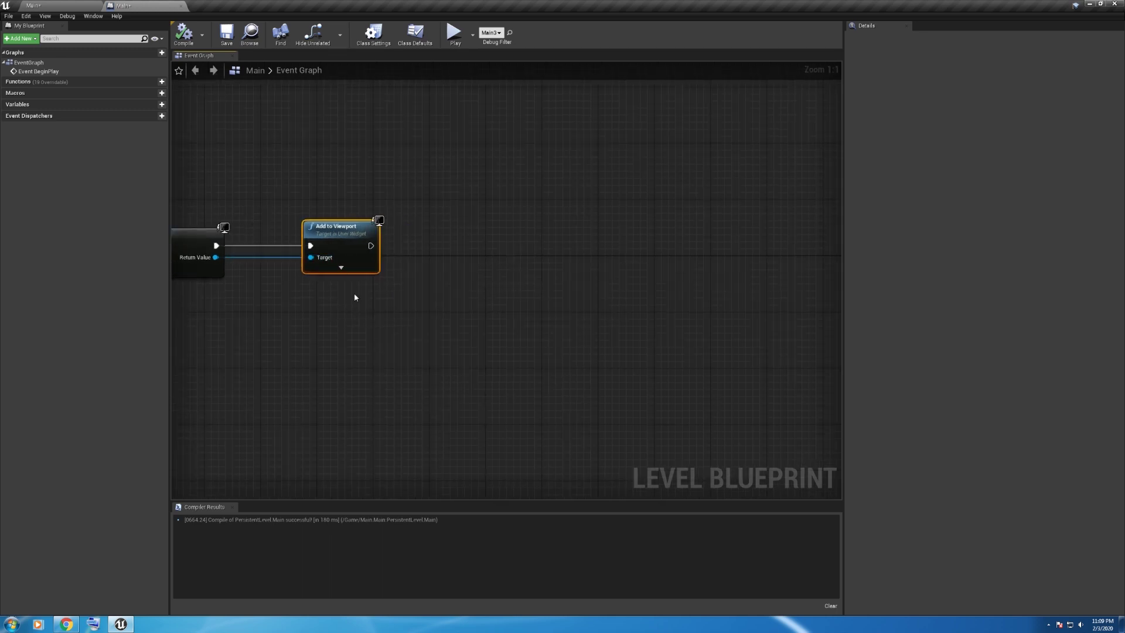
right_click_drag(355, 293, 316, 346)
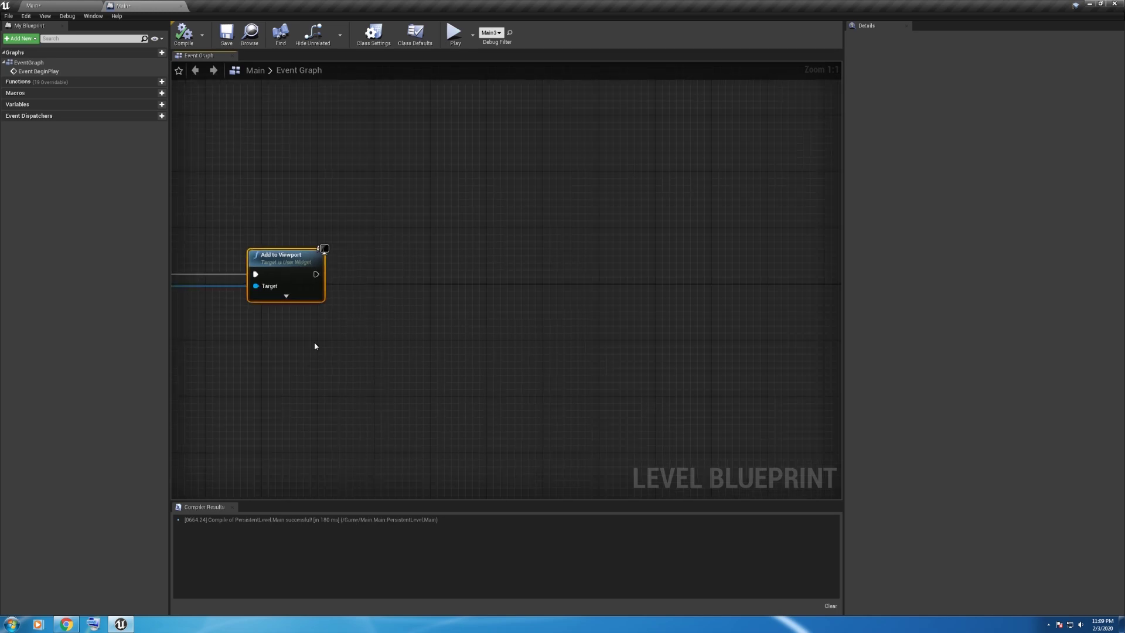
right_click(340, 316)
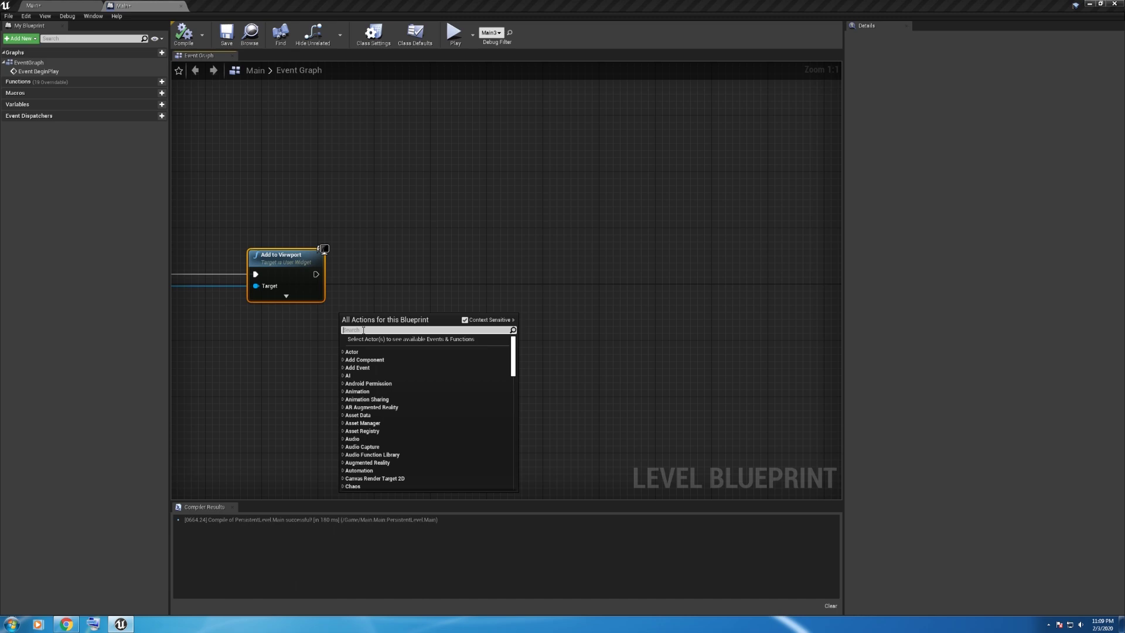
type("get player")
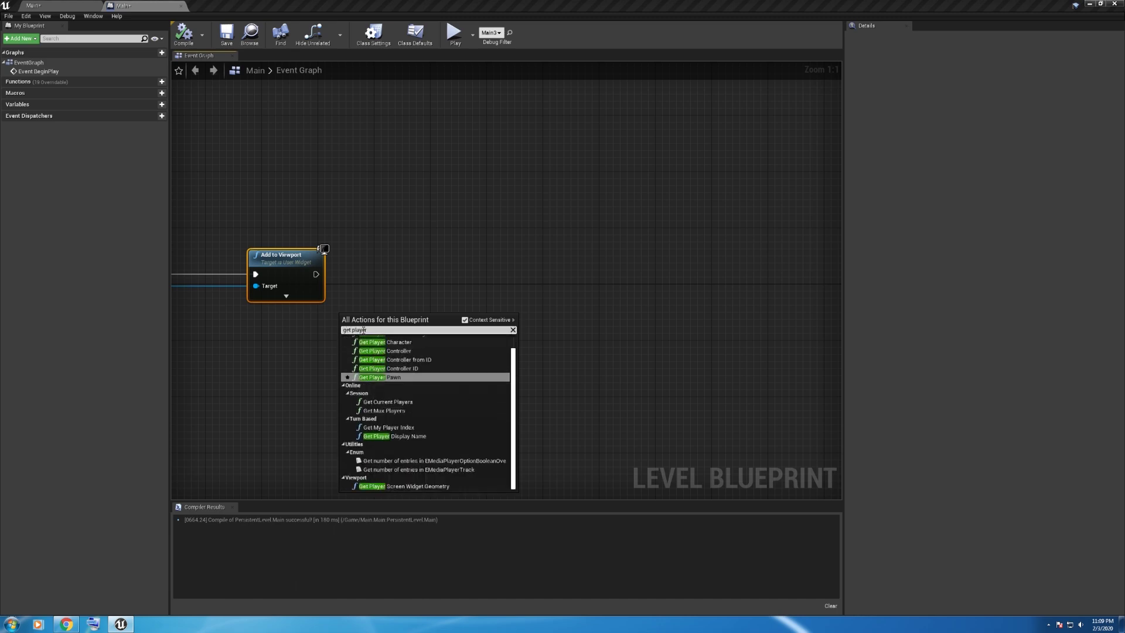
key("Up")
key("Up")
key("Up")
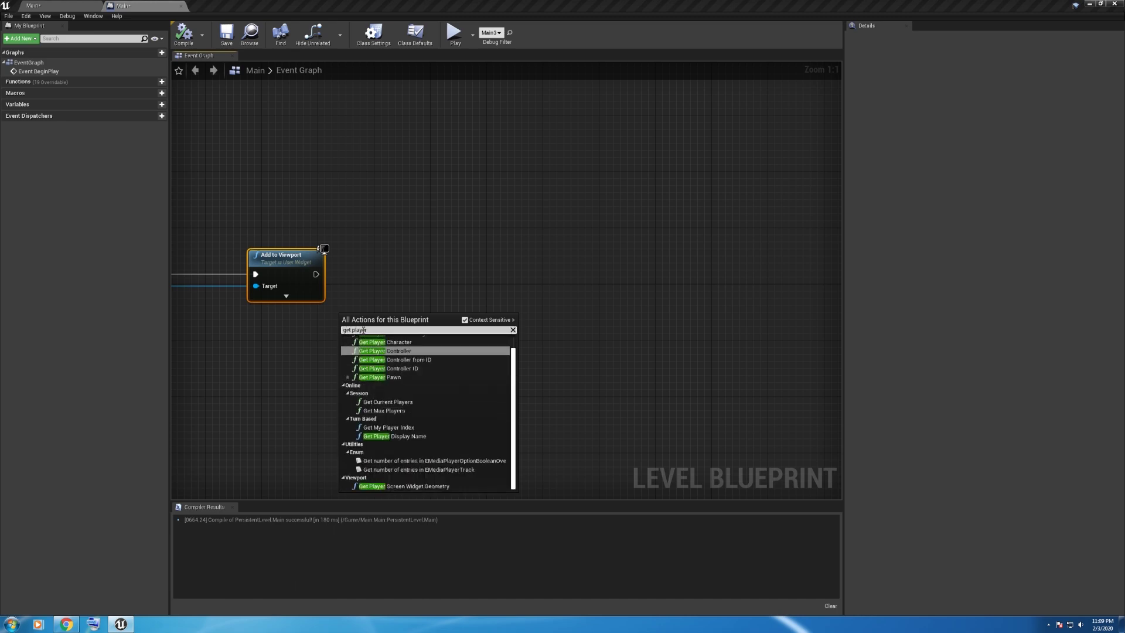
key("Return")
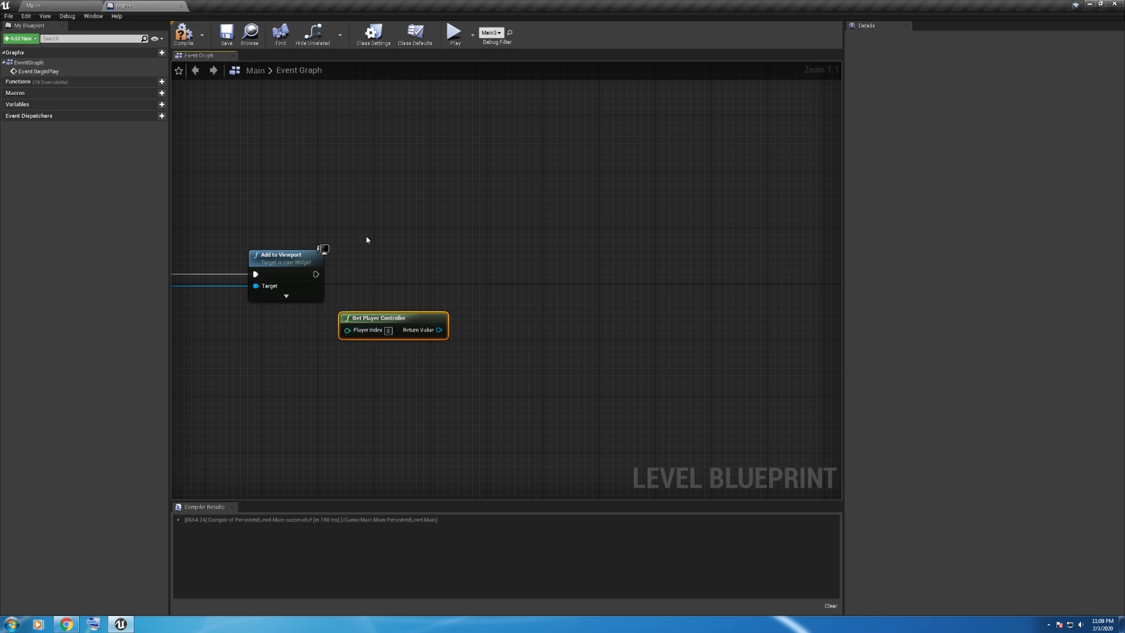
left_click(429, 274)
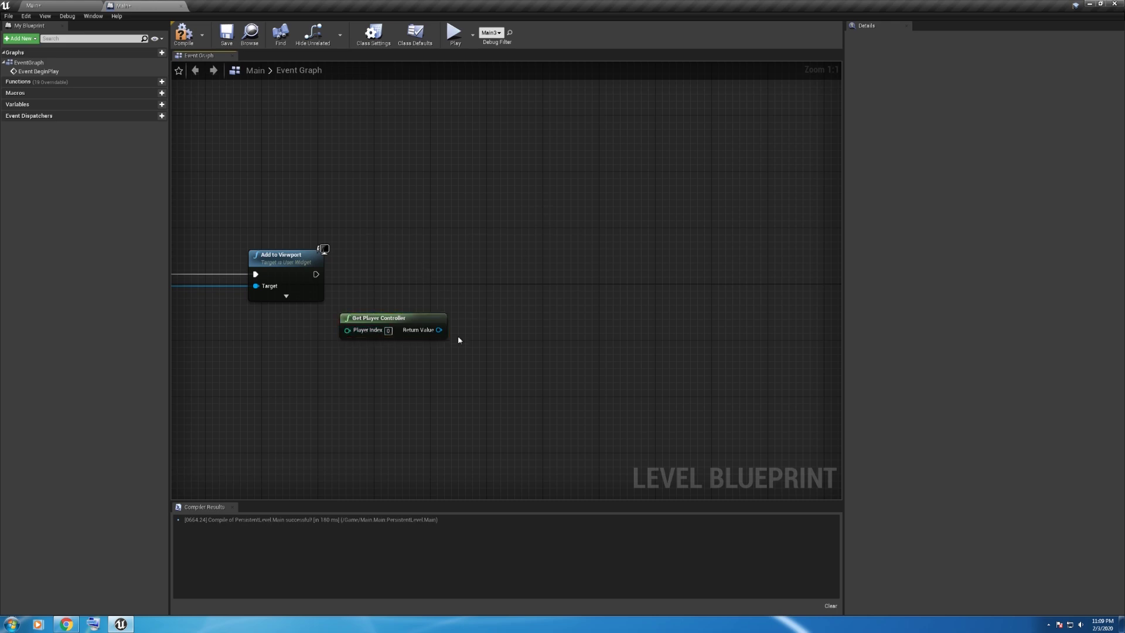
Step: Add a ticked Set Show Mouse Cursor node on the controller, wired after Add to Viewport
left_click_drag(439, 330, 493, 283)
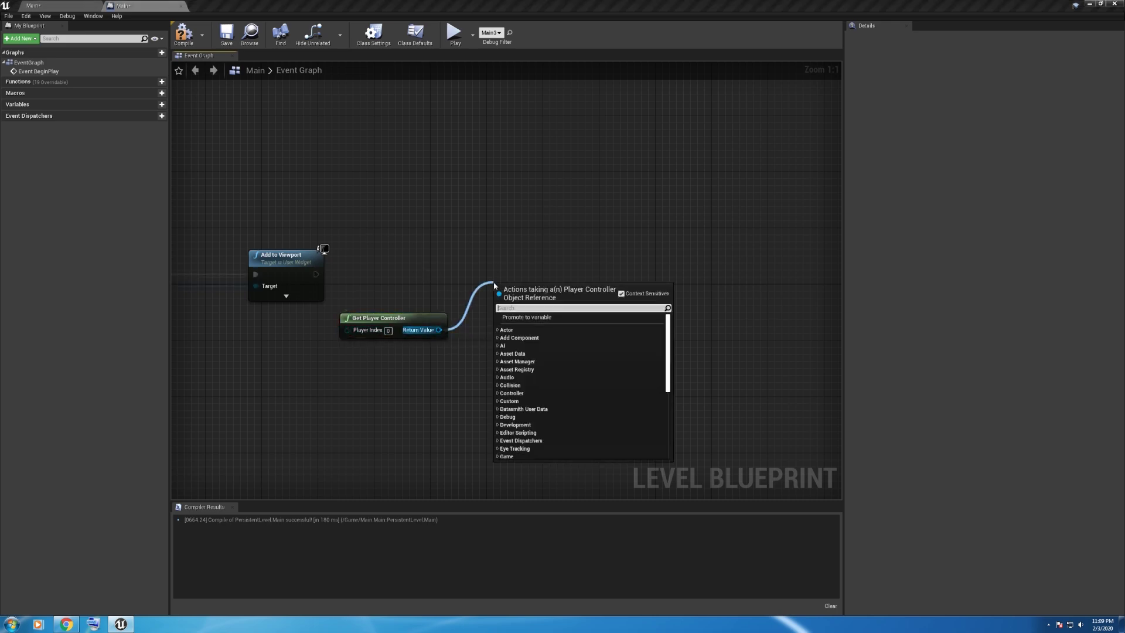
type("show")
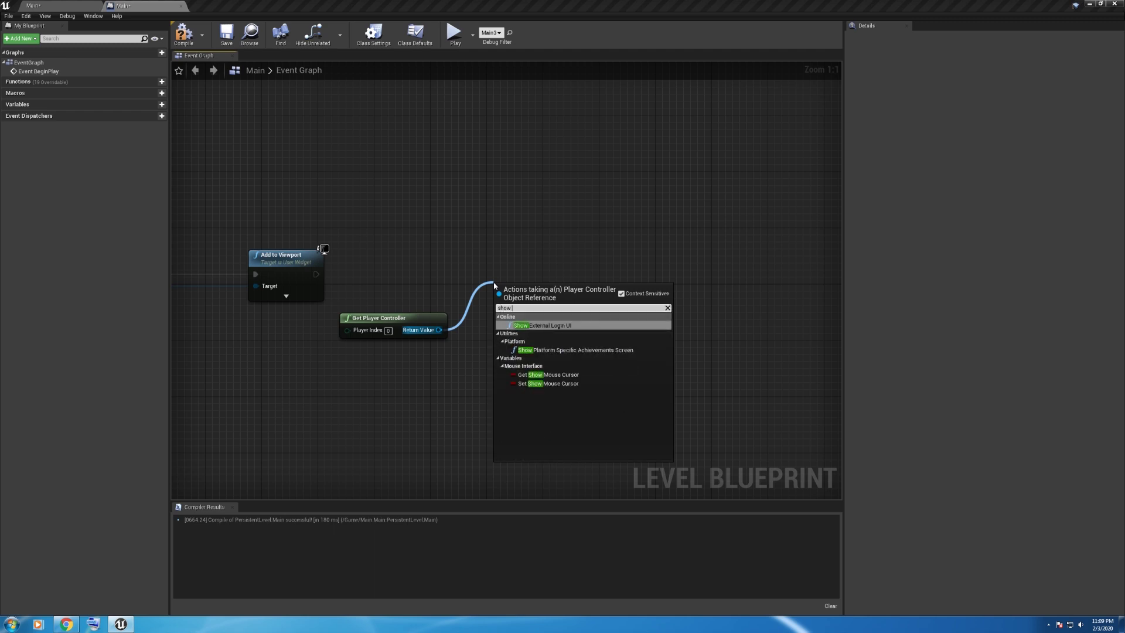
type(" mouse")
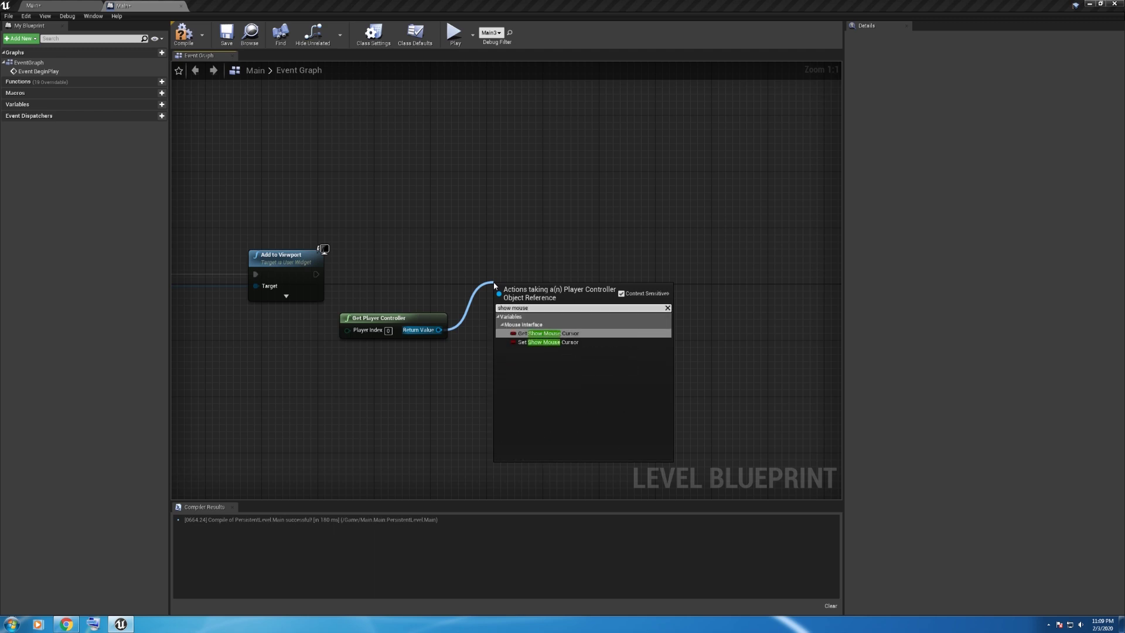
key("Return")
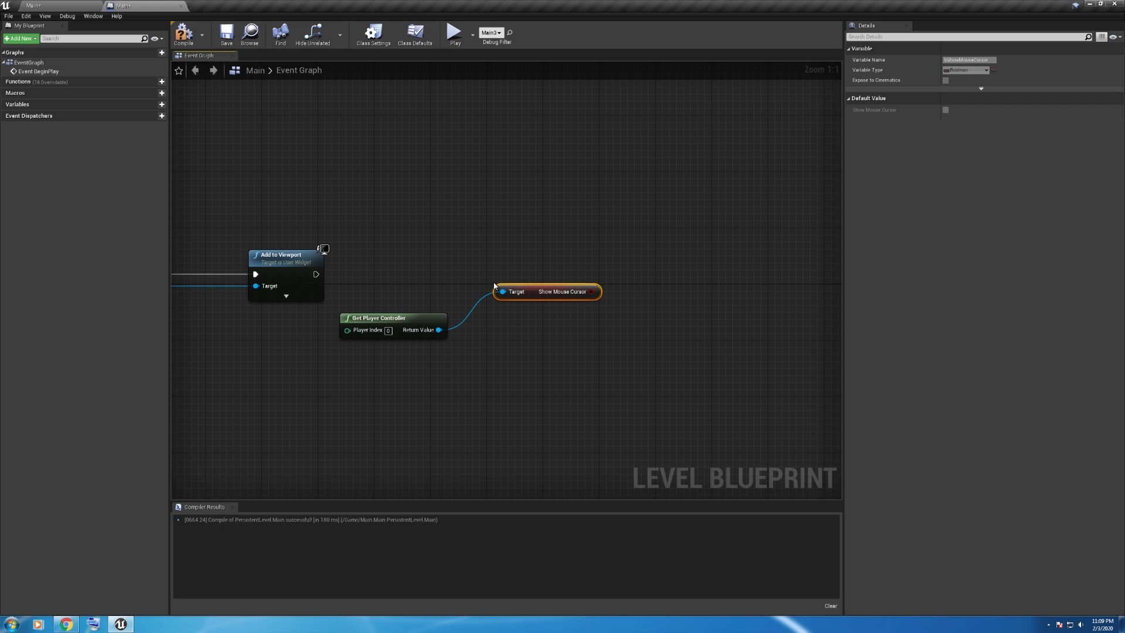
key("Delete")
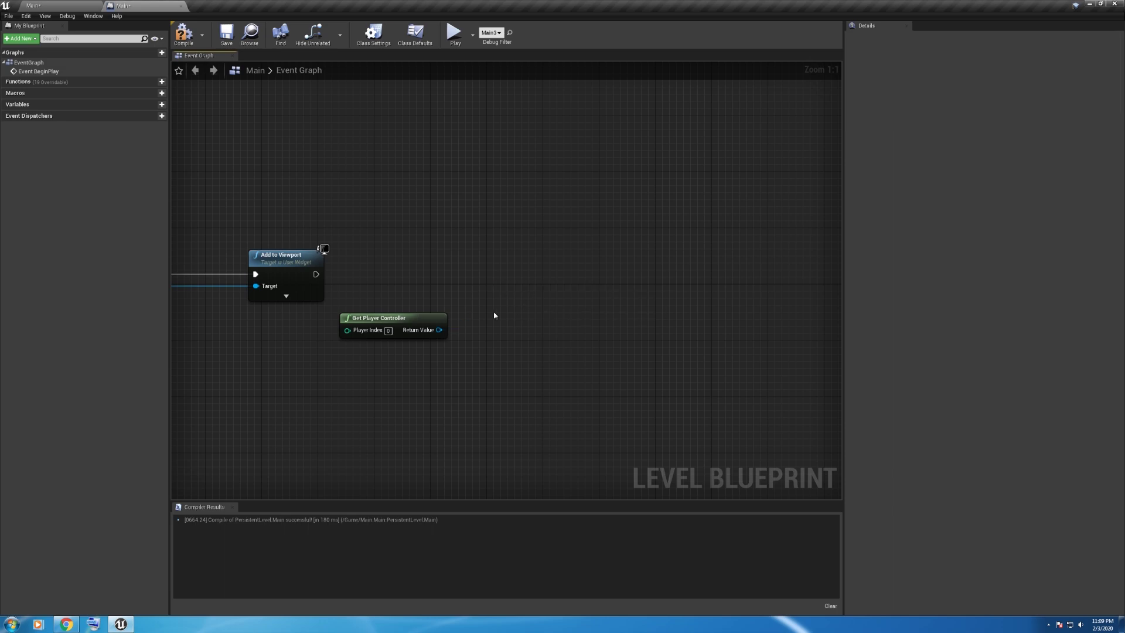
left_click_drag(430, 333, 528, 264)
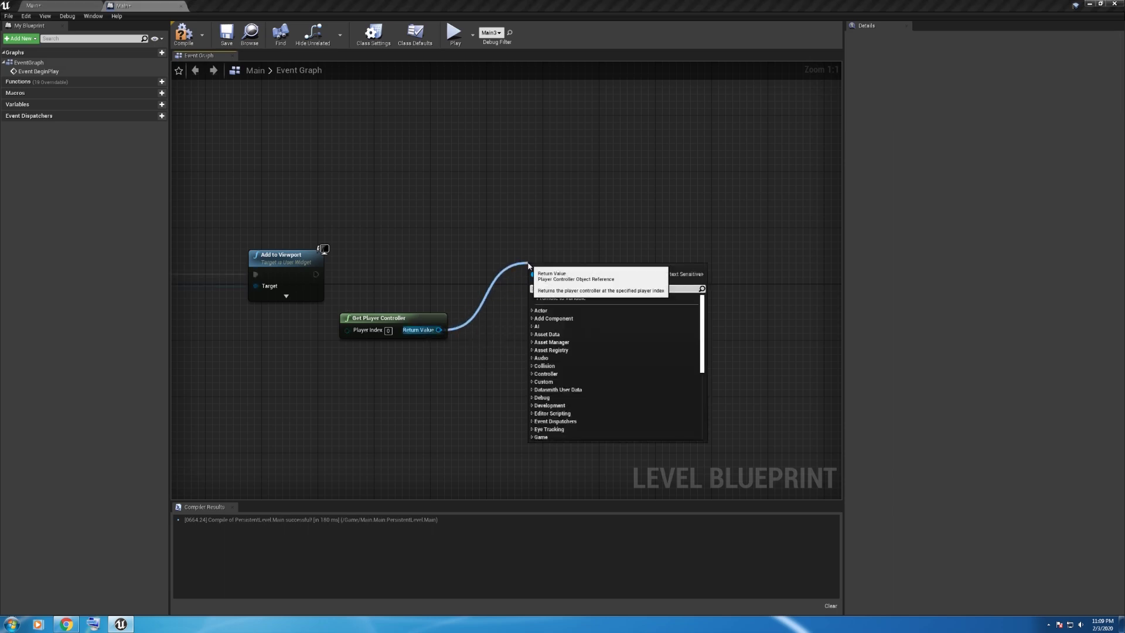
type("show mo")
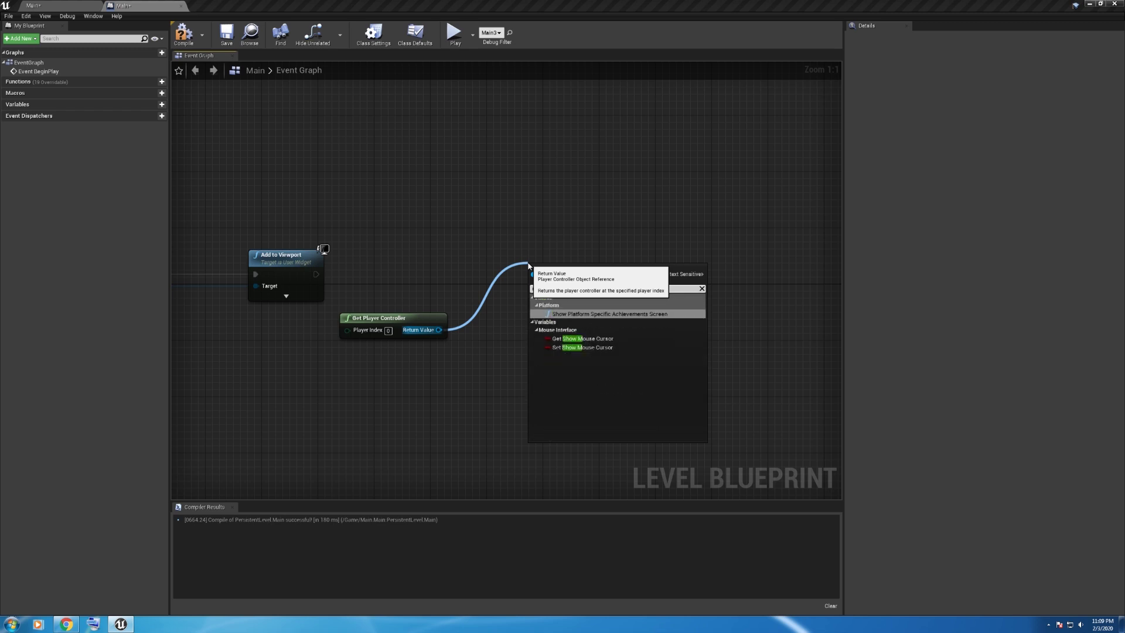
type("us")
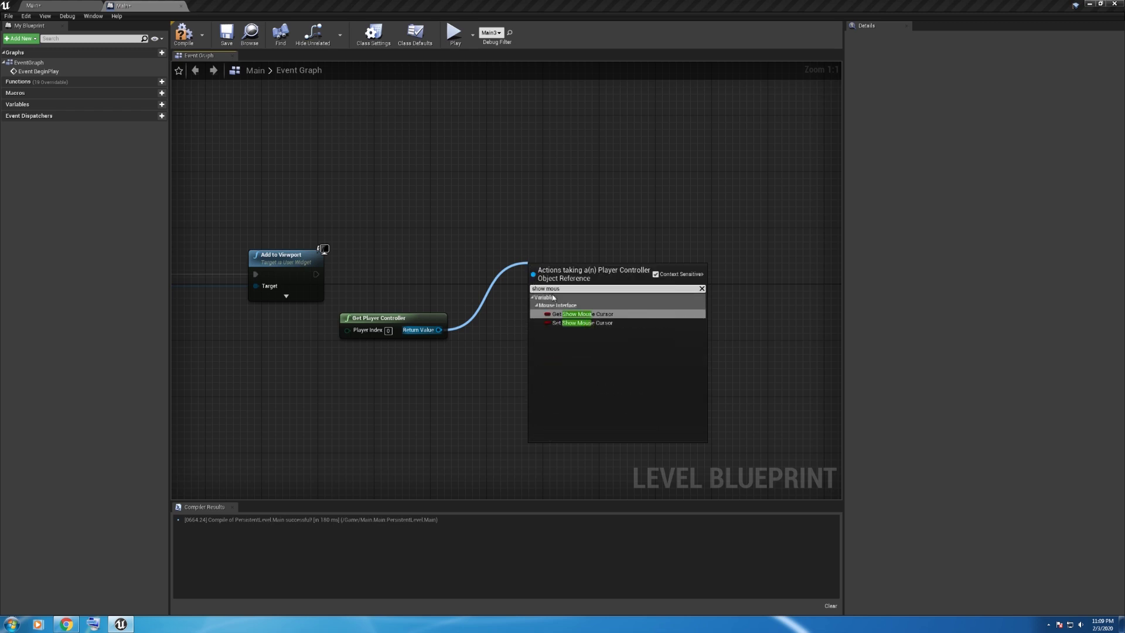
left_click(572, 324)
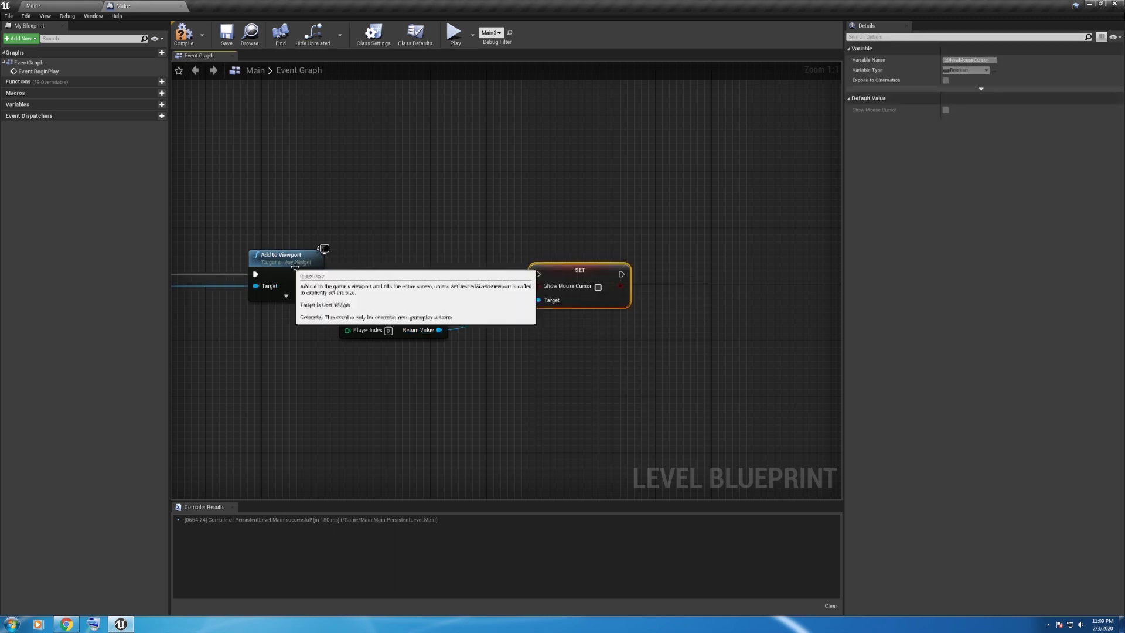
mouse_move(316, 274)
left_mouse_down()
mouse_move(534, 290)
mouse_move(537, 274)
left_mouse_up()
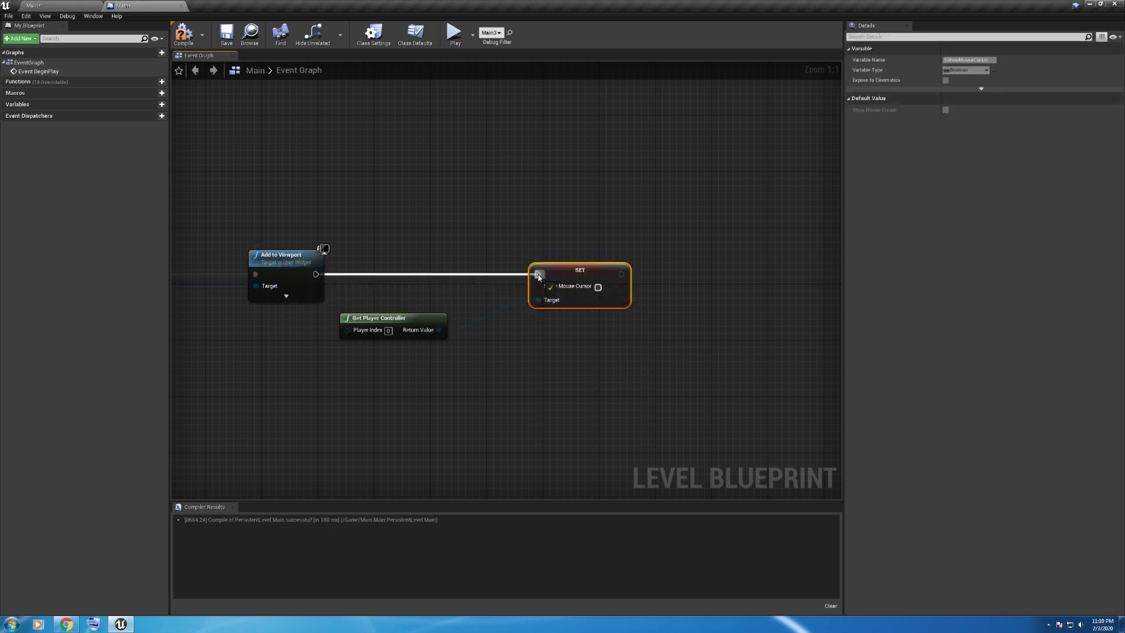
left_click(599, 286)
Step: Compile the level blueprint and start playing the level
left_click(183, 34)
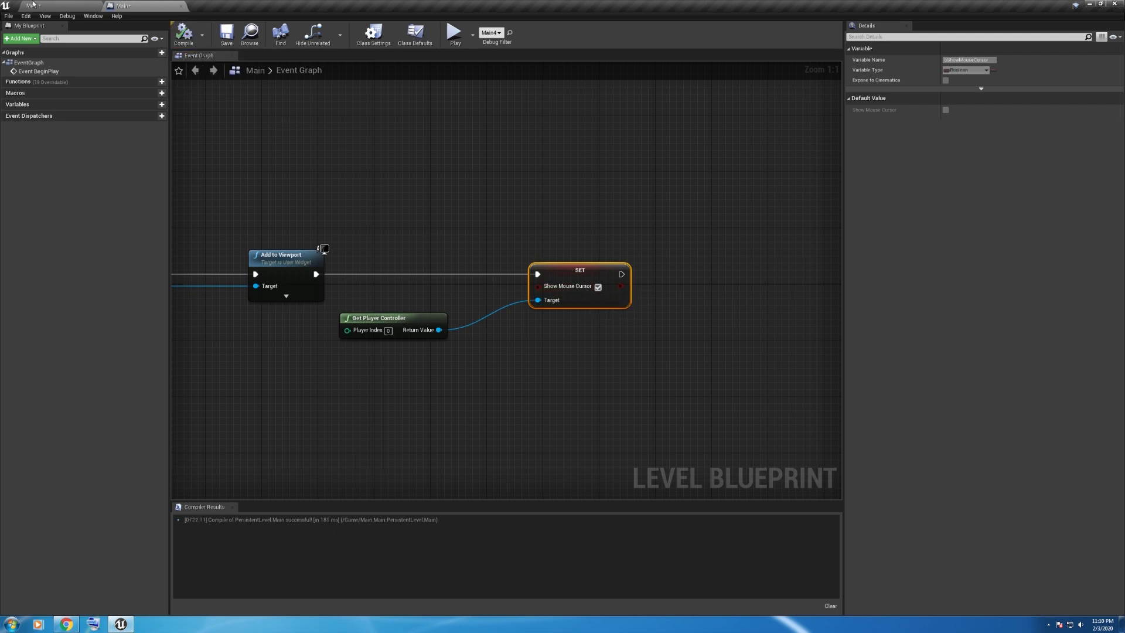
left_click(35, 5)
left_click(585, 36)
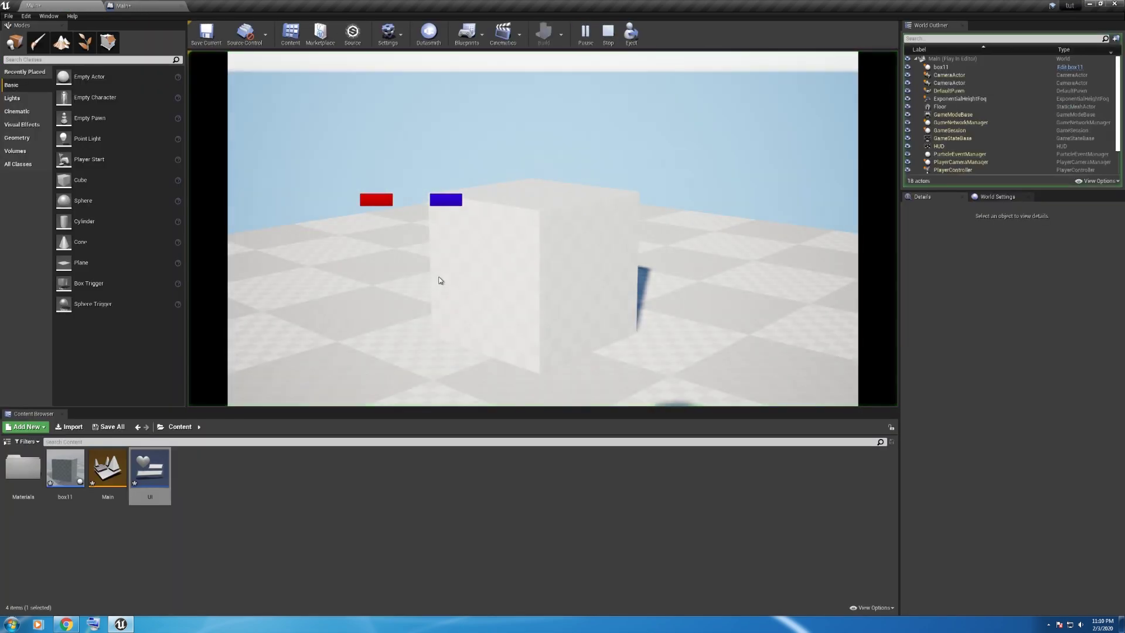
Step: Play-test the blue button in full-window game view, then stop playing
key("F11")
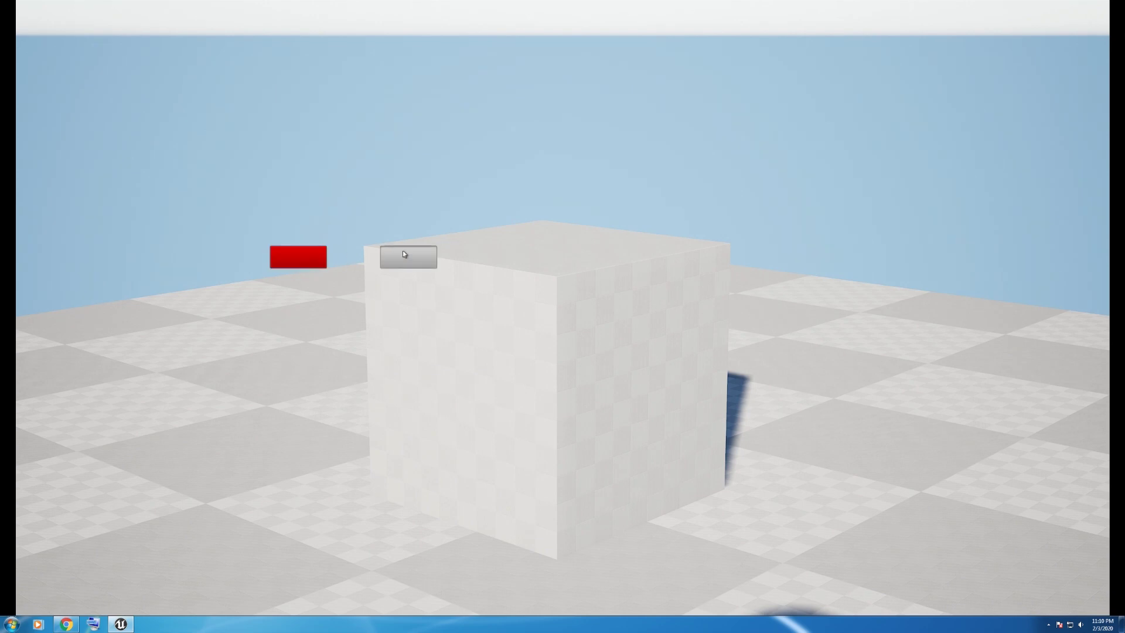
left_click(298, 257)
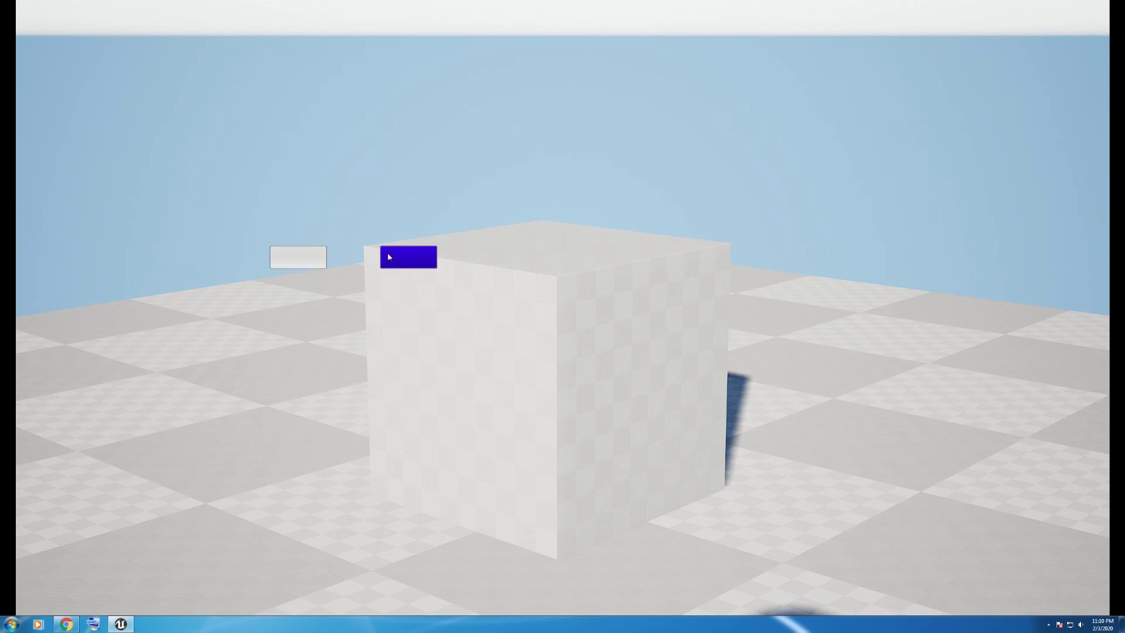
key("F11")
key("Escape")
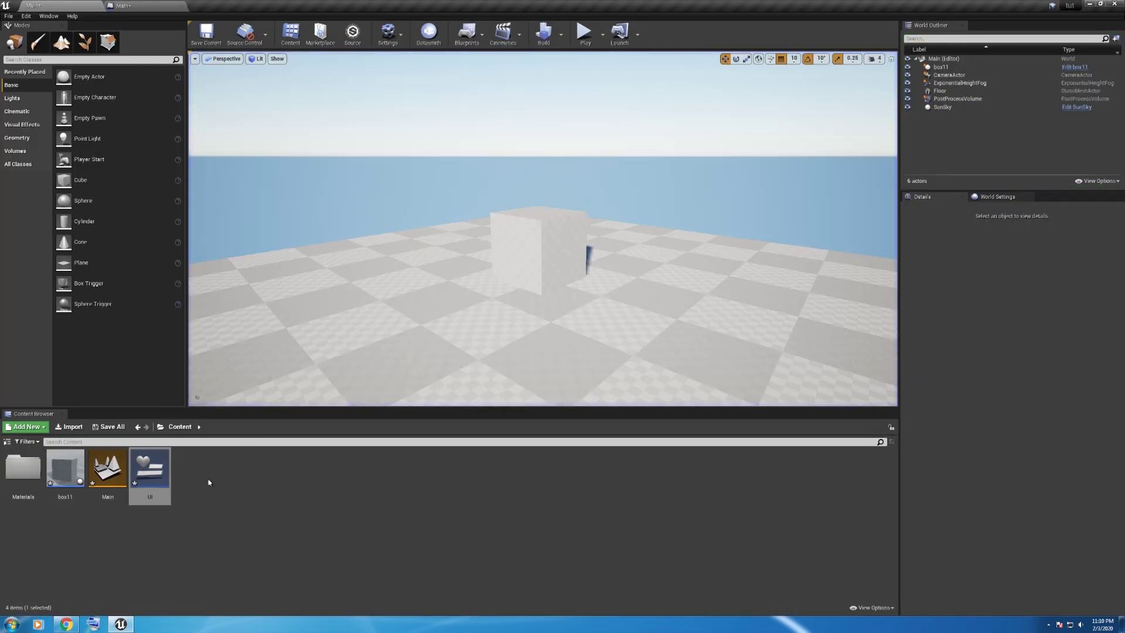
Step: Open the UI widget blueprint and add an On Clicked event for red Button_74
left_click(528, 241)
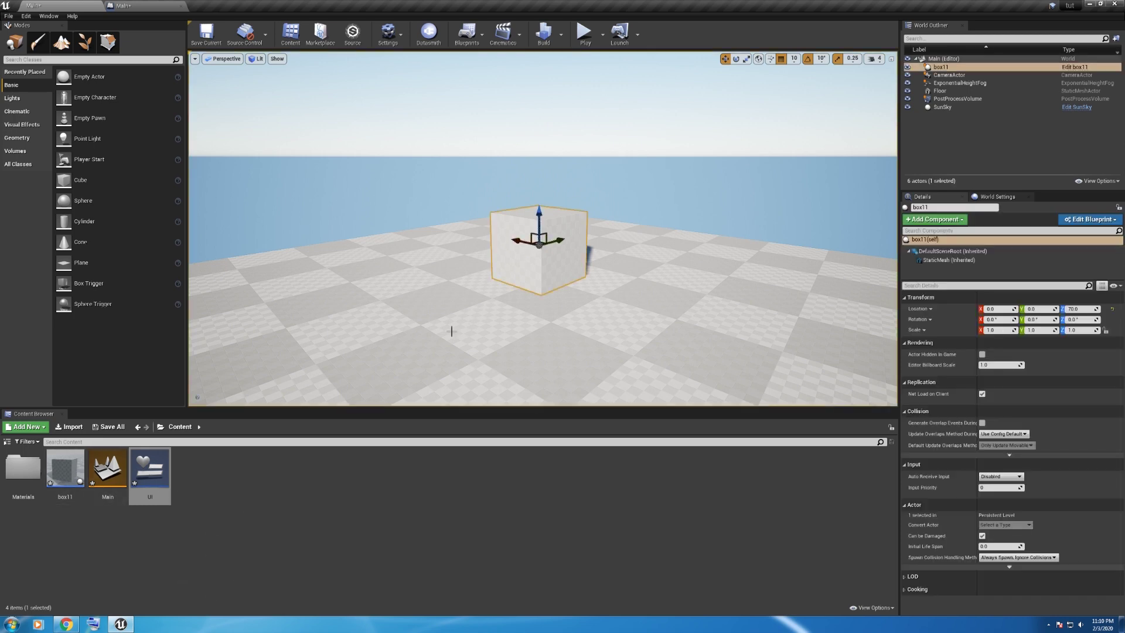
double_click(147, 465)
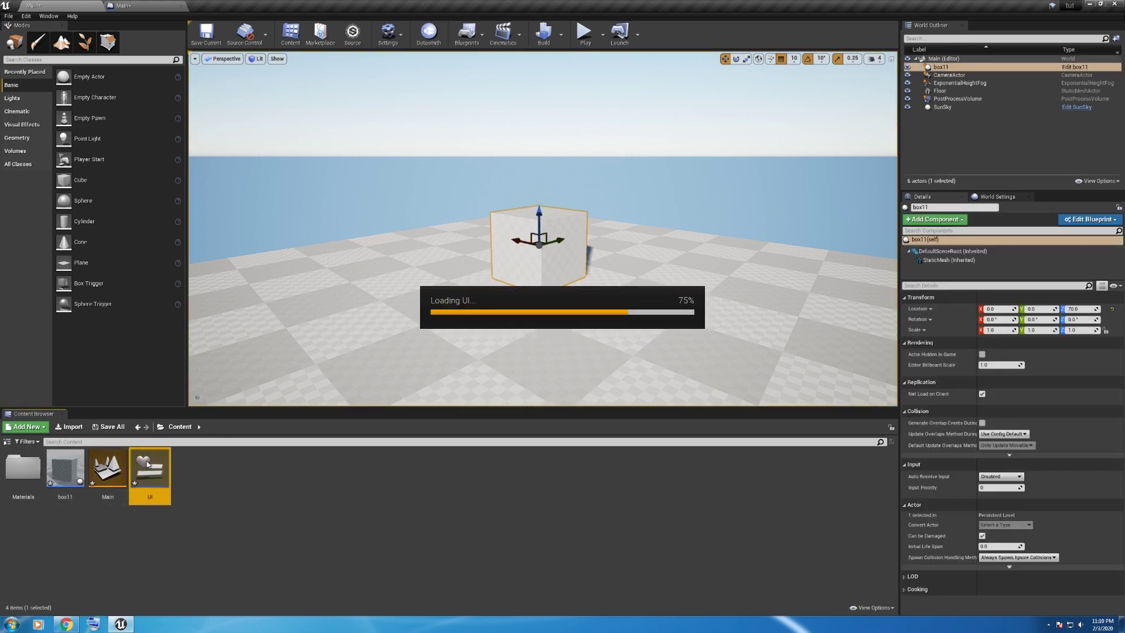
left_click(52, 6)
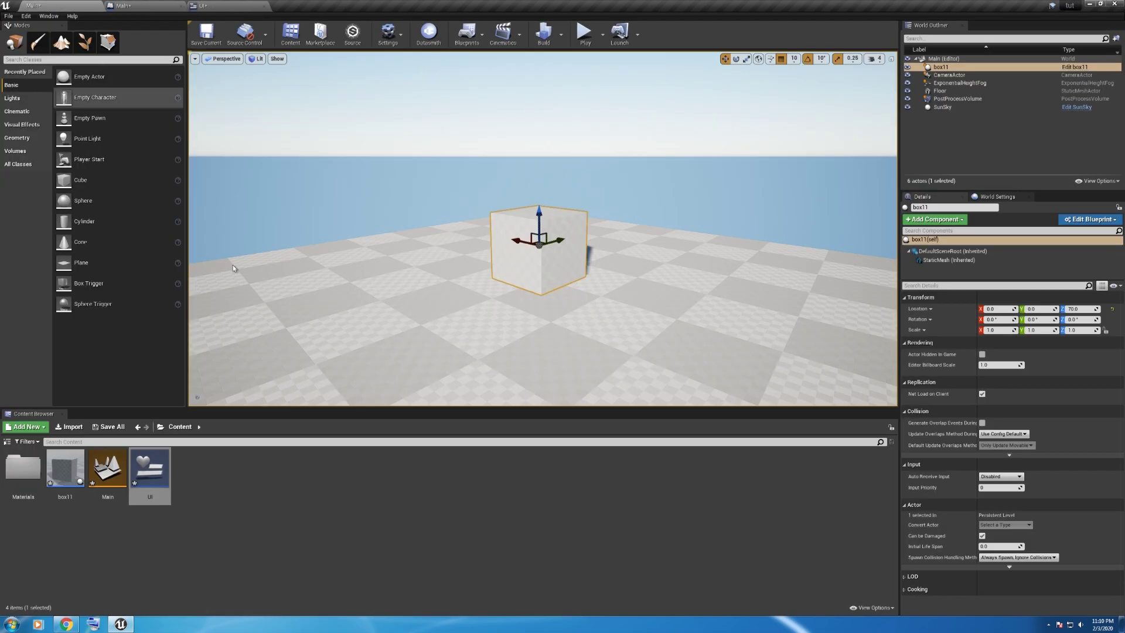
left_click(211, 5)
left_click(399, 228)
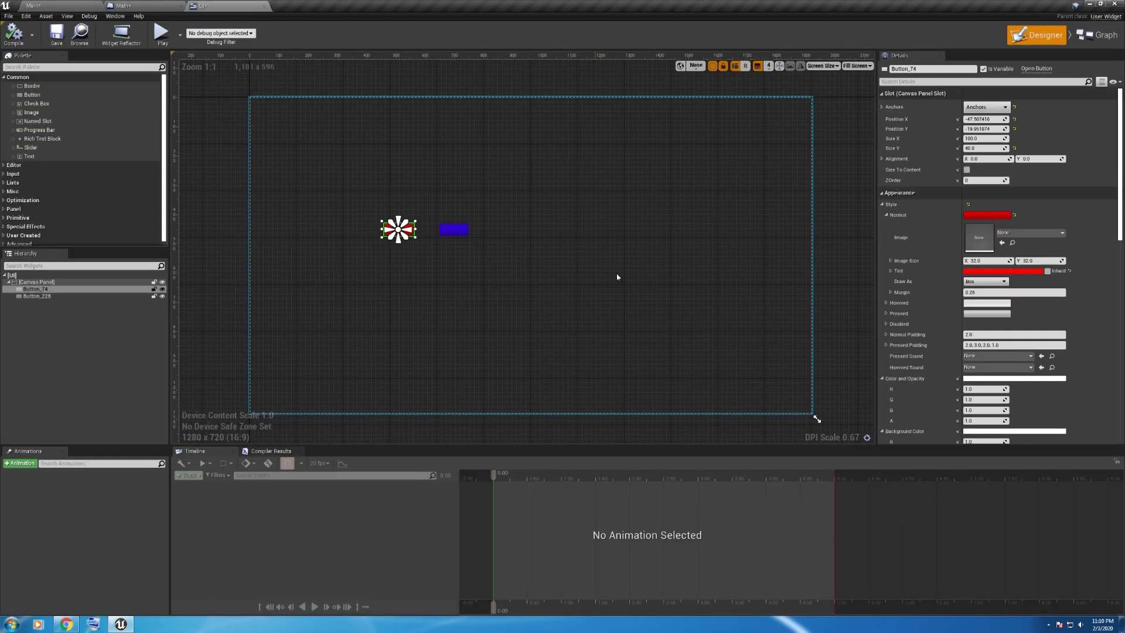
scroll(1046, 339, "down", 5)
scroll(1037, 352, "down", 5)
scroll(1020, 375, "down", 5)
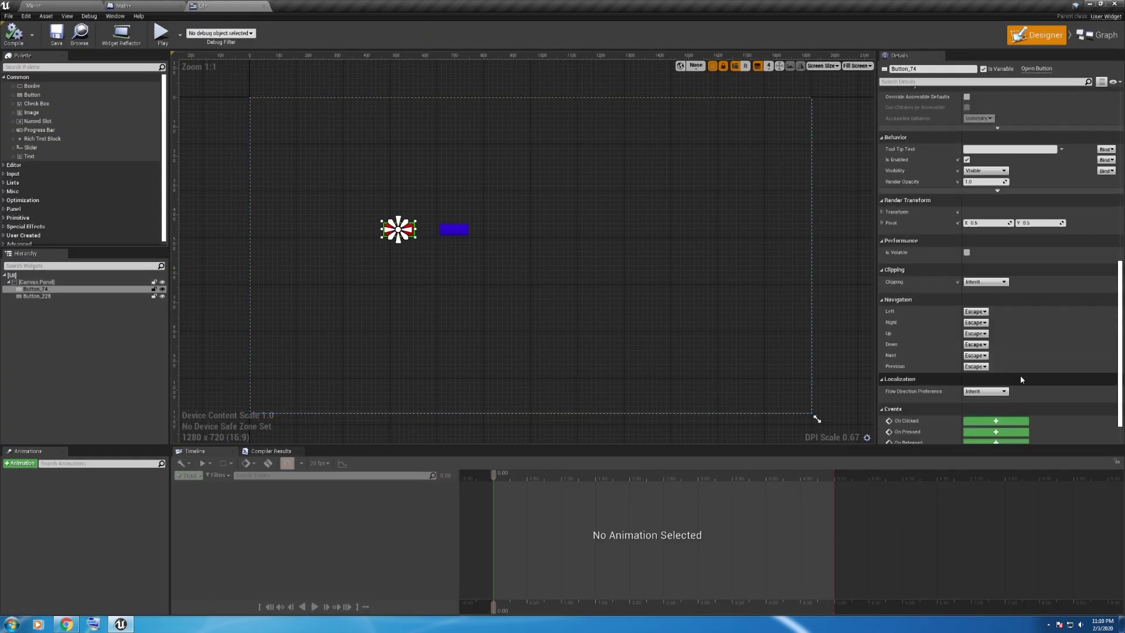
scroll(927, 410, "down", 5)
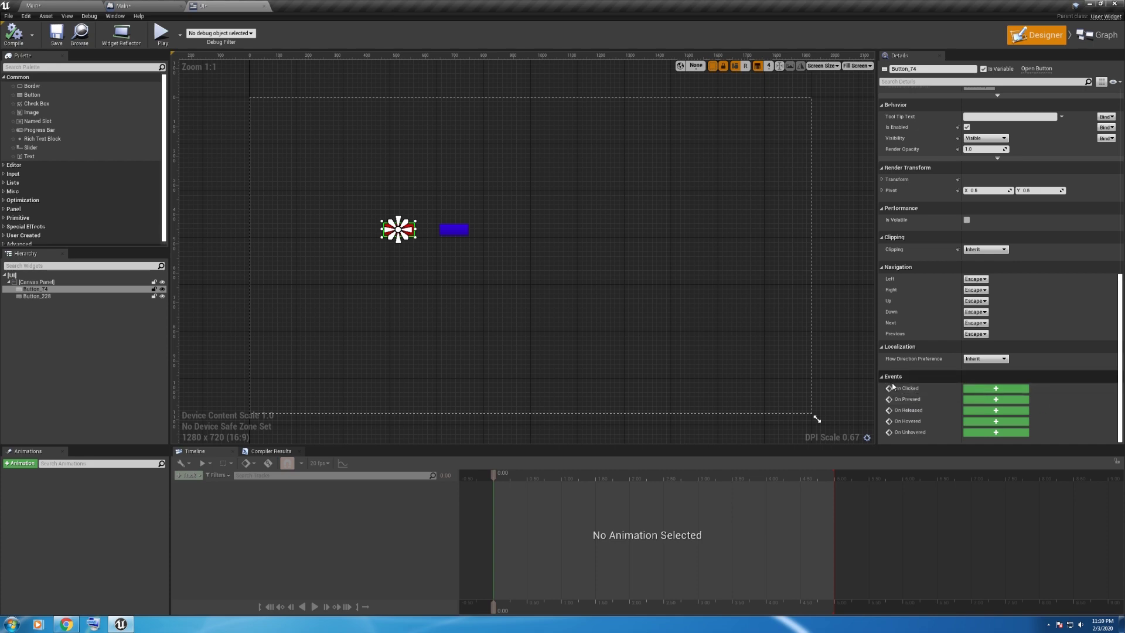
left_click(978, 389)
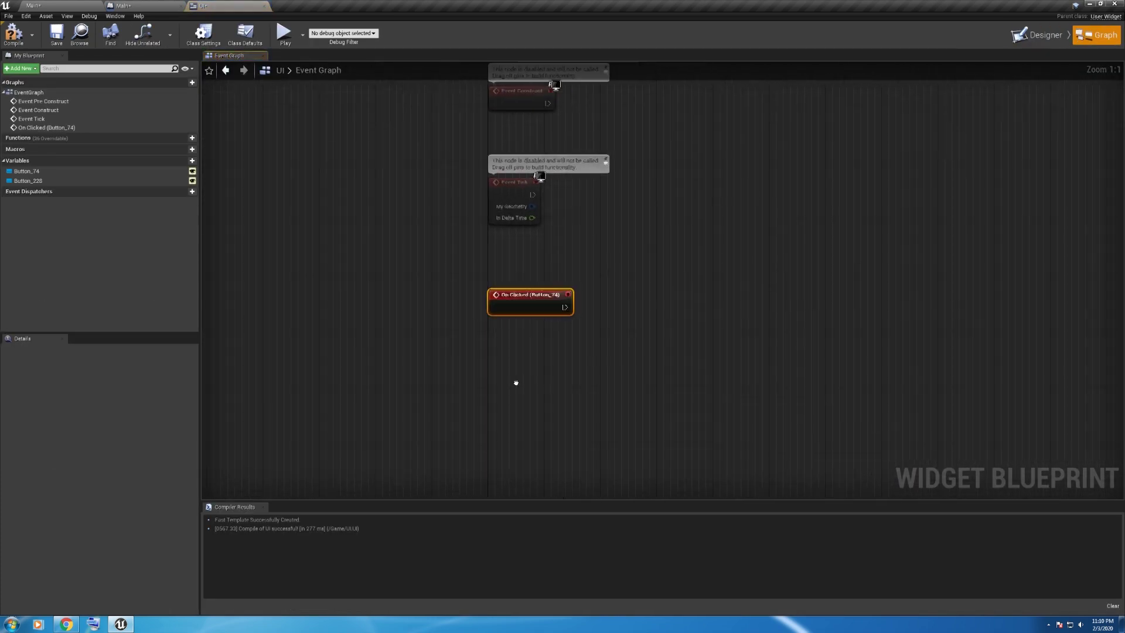
Step: Select the blue M1 material, then return to the UI widget's event graph
left_click(31, 6)
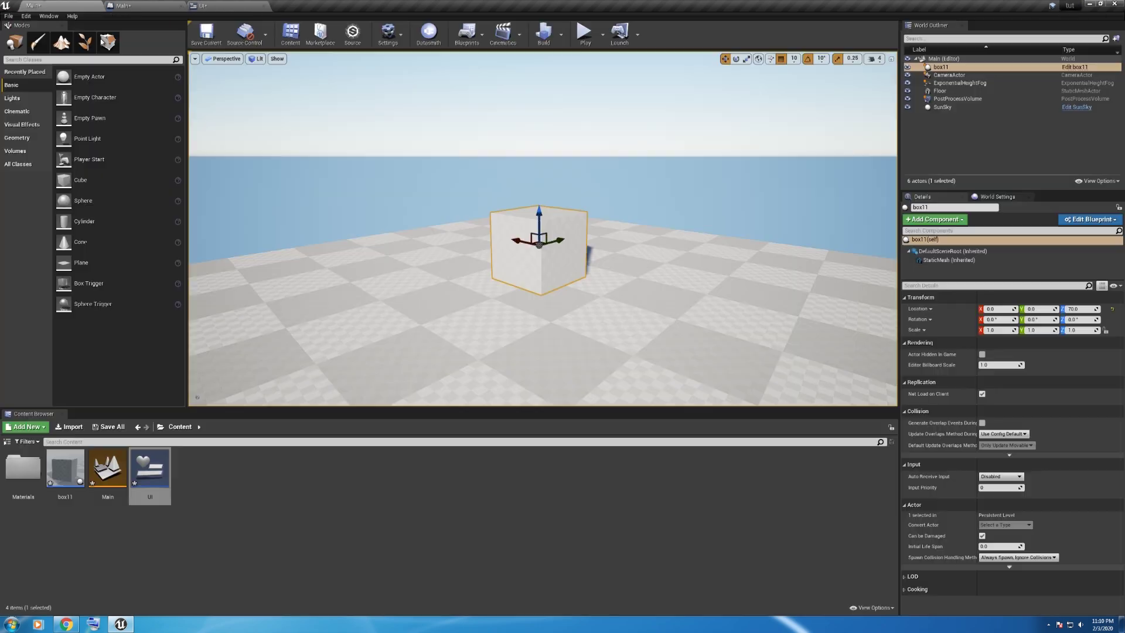
left_click(246, 4)
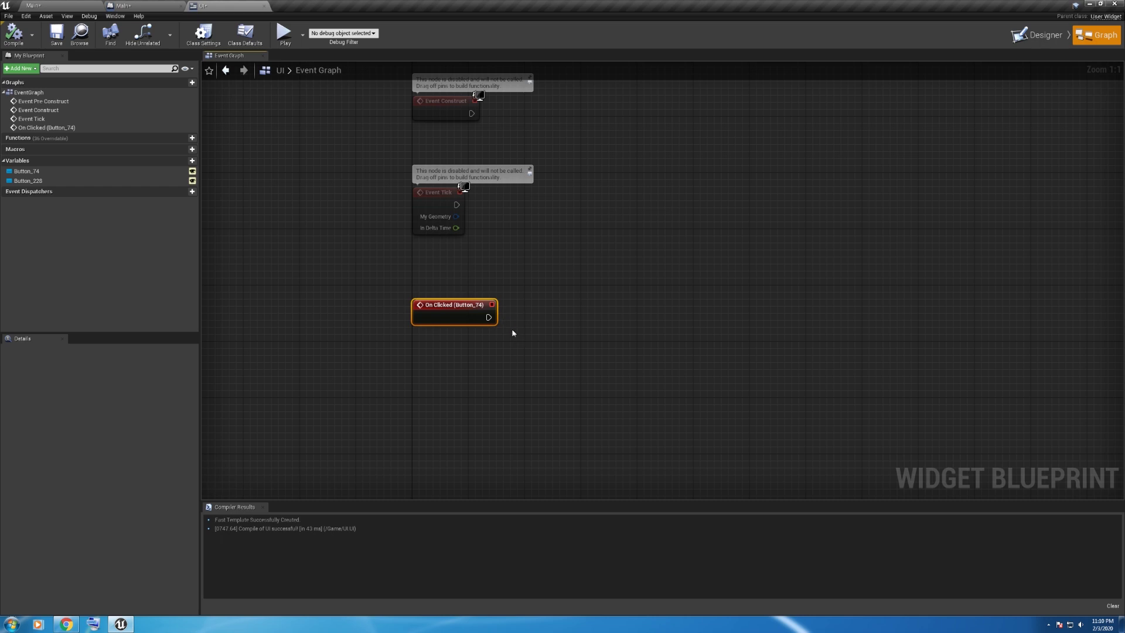
right_click_drag(513, 330, 542, 322)
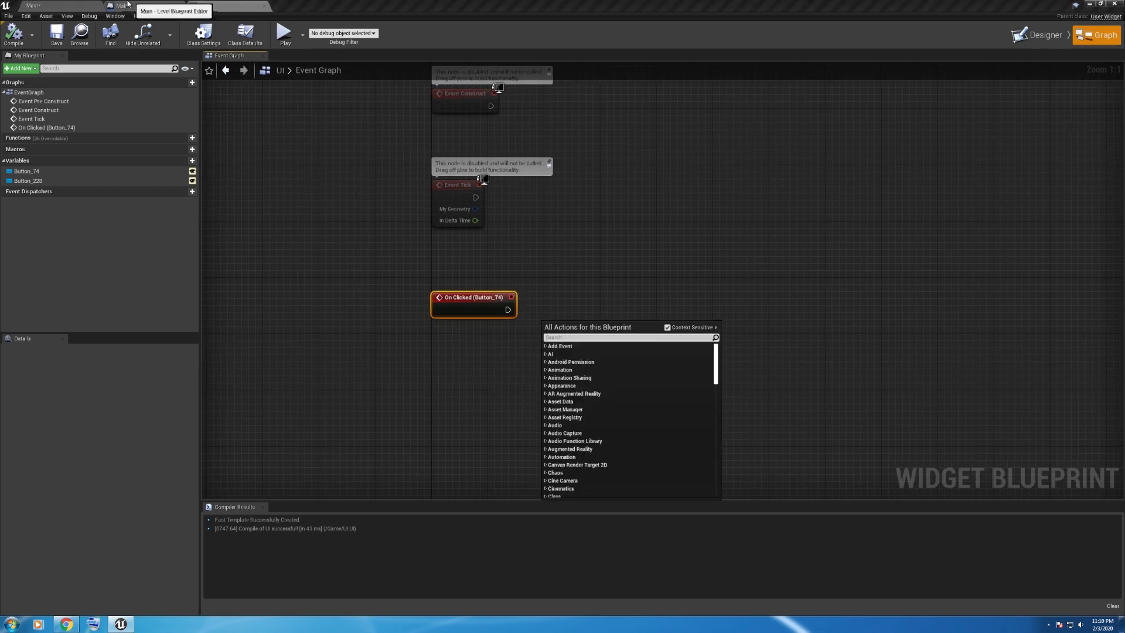
left_click(36, 6)
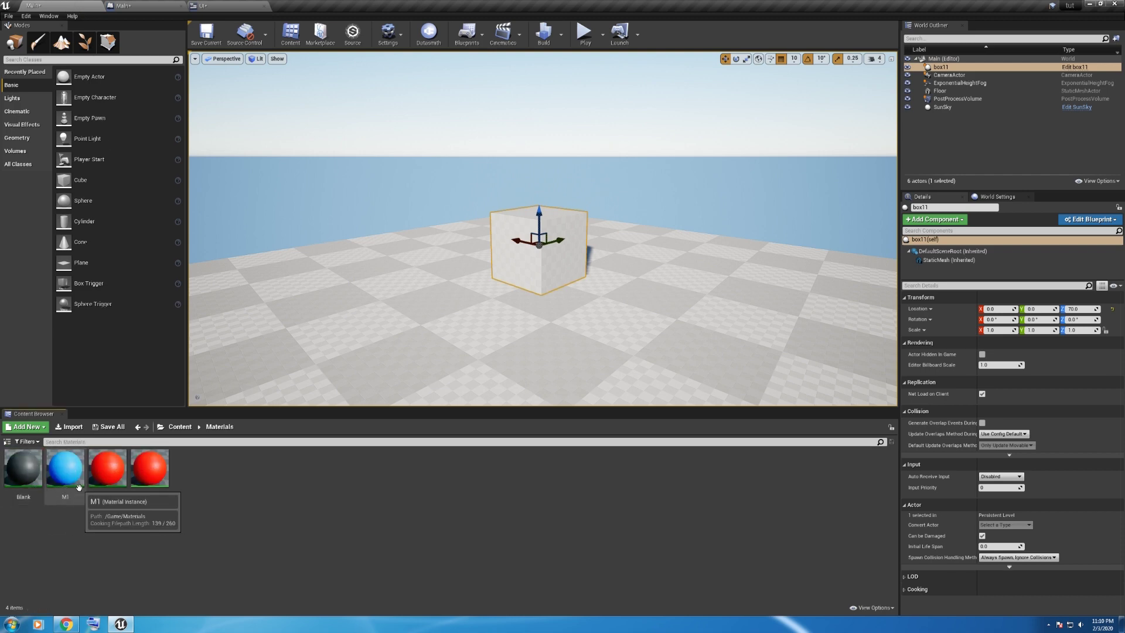
left_click(53, 477)
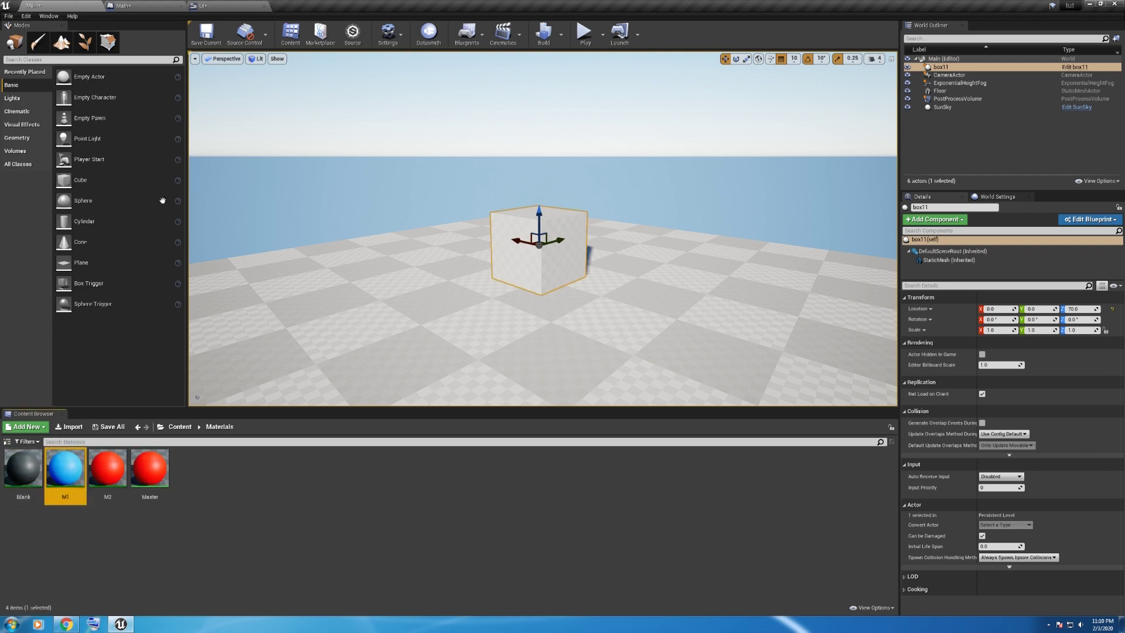
left_click(204, 5)
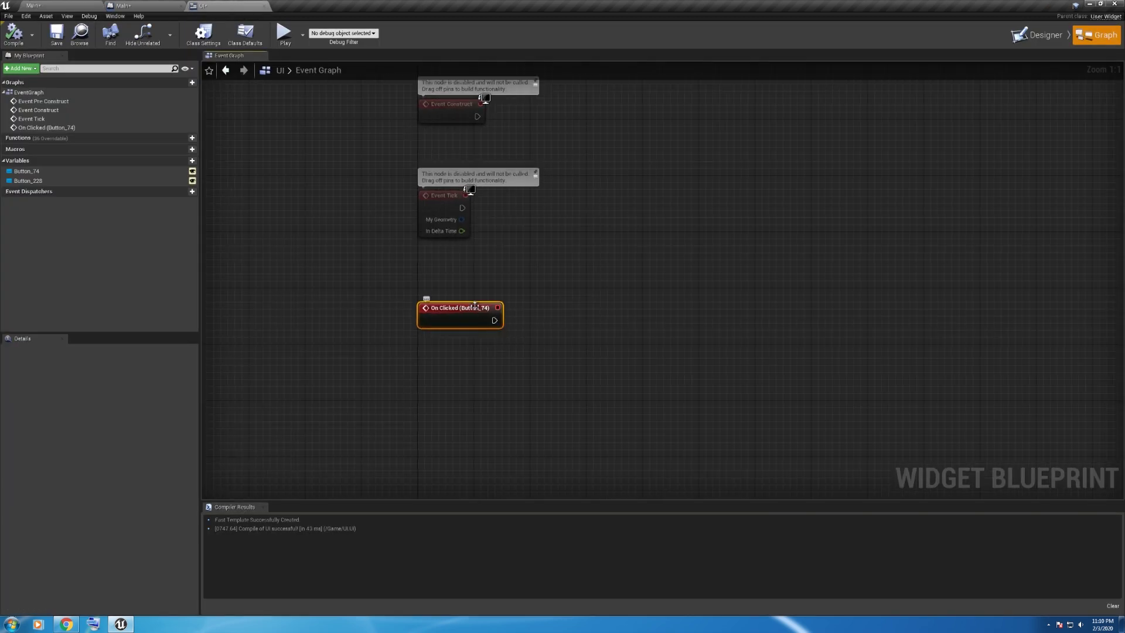
Step: After Button_74's click event, add Get Actor Of Class set to Box 11
left_click_drag(495, 320, 534, 302)
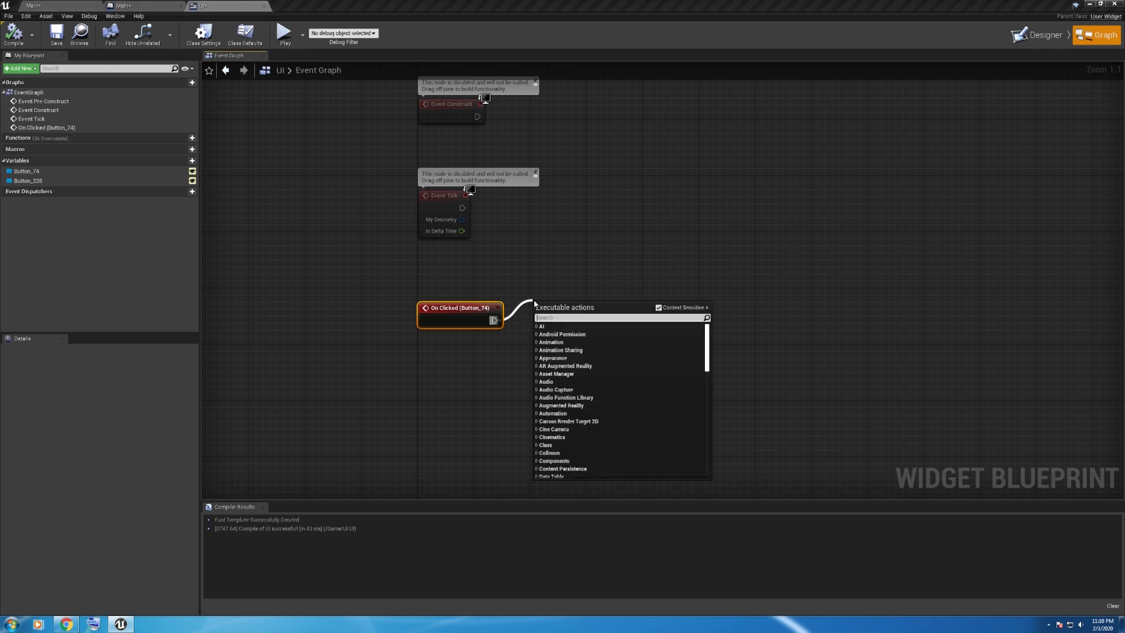
type("get actor")
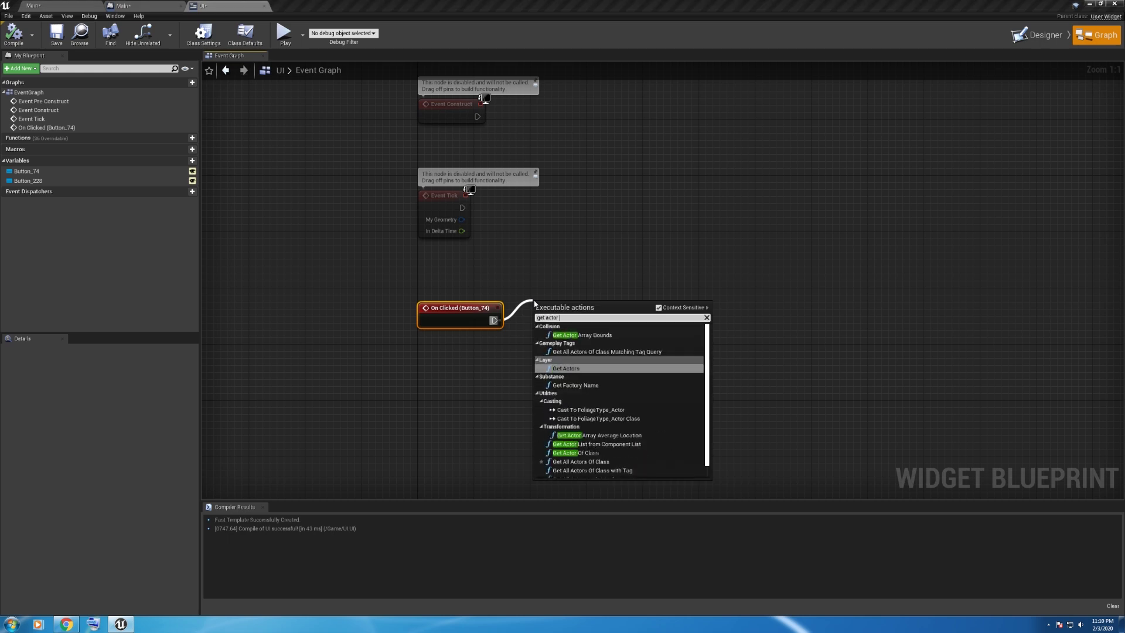
left_click(576, 452)
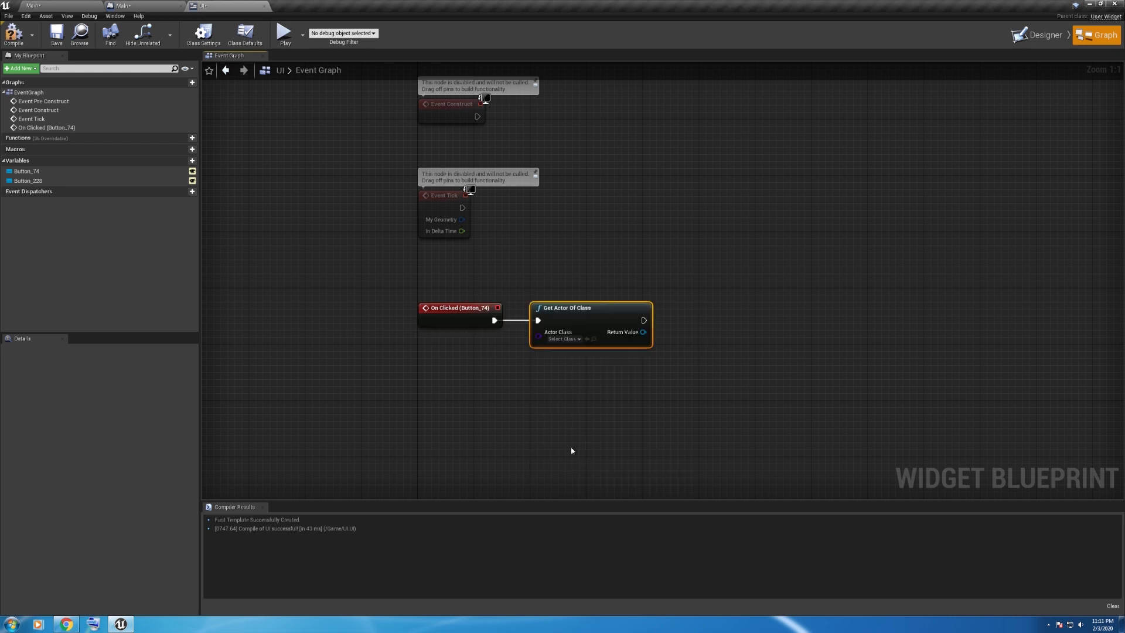
left_click_drag(584, 321, 612, 307)
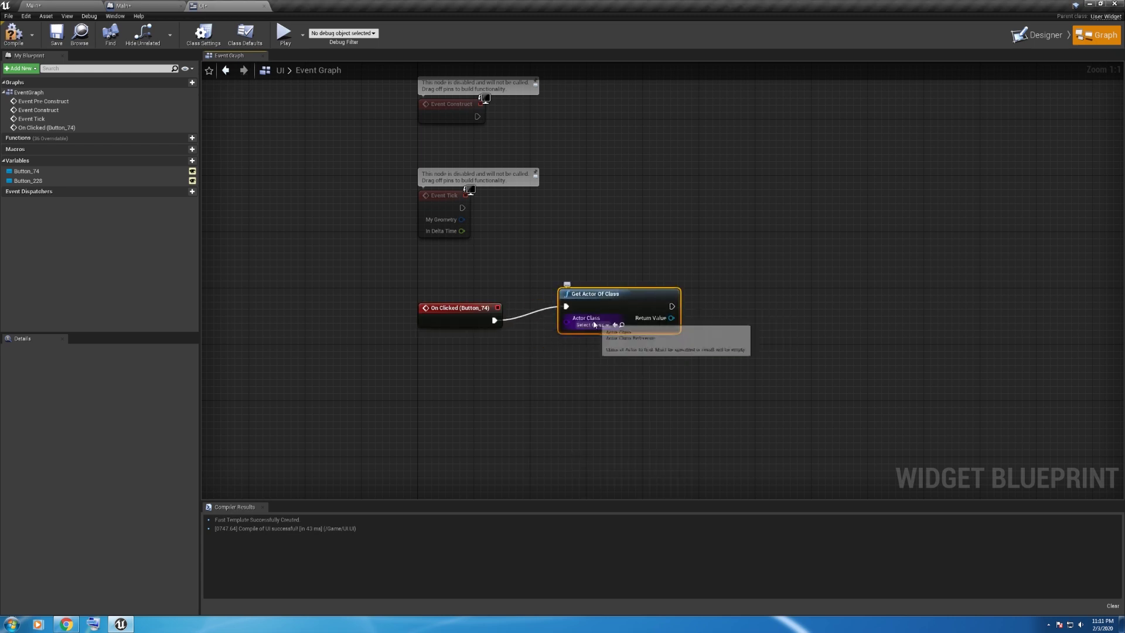
left_click(35, 6)
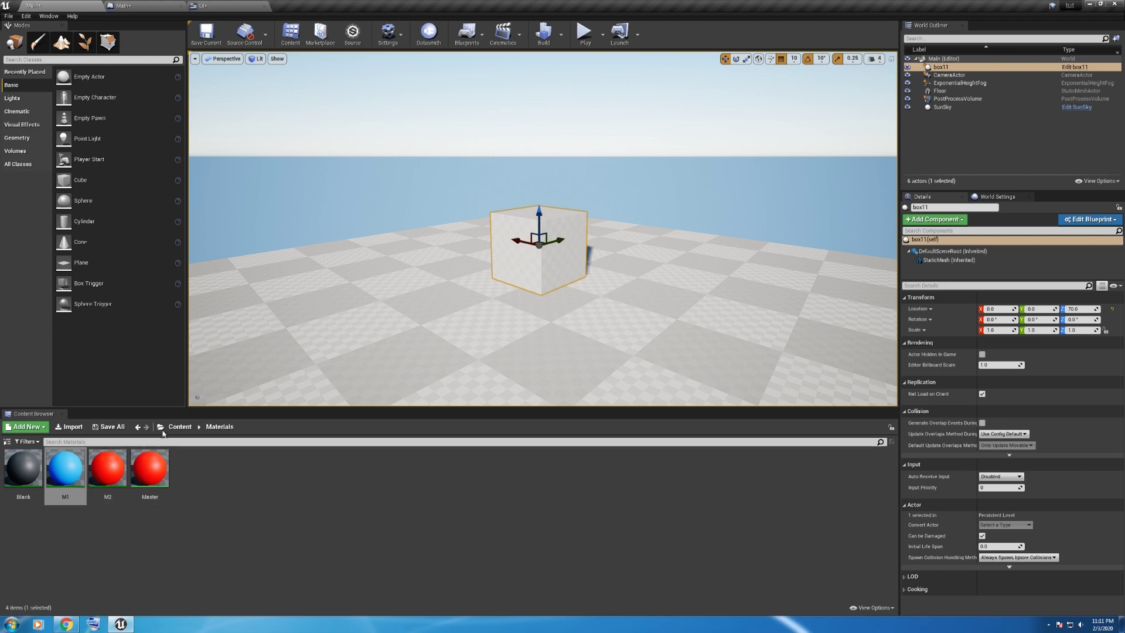
left_click(66, 470)
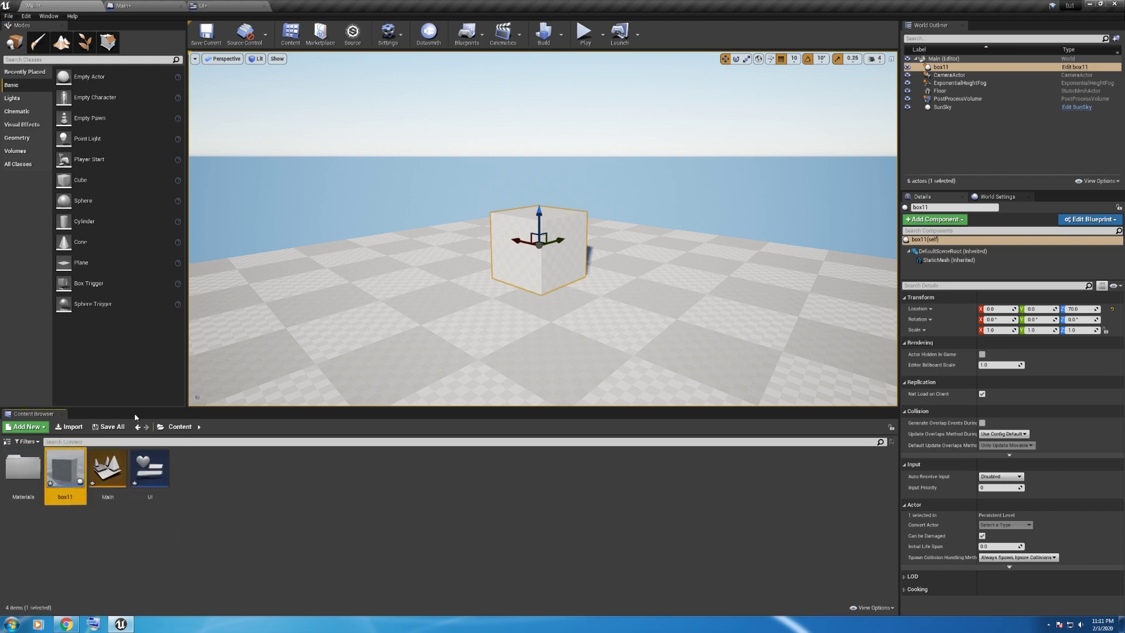
left_click(202, 5)
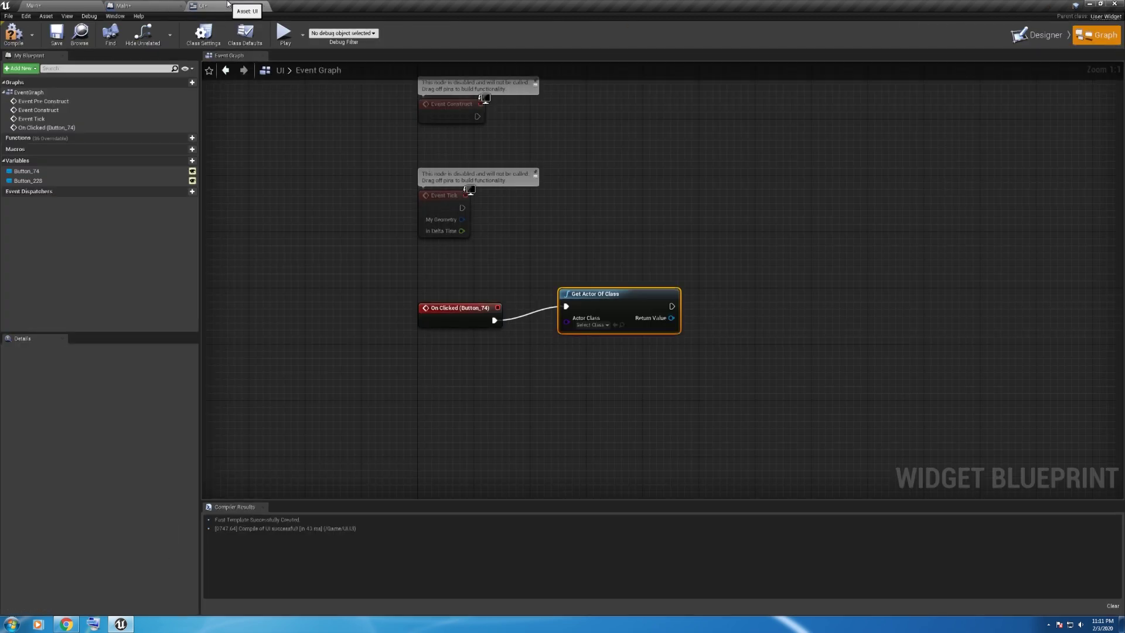
left_click(616, 325)
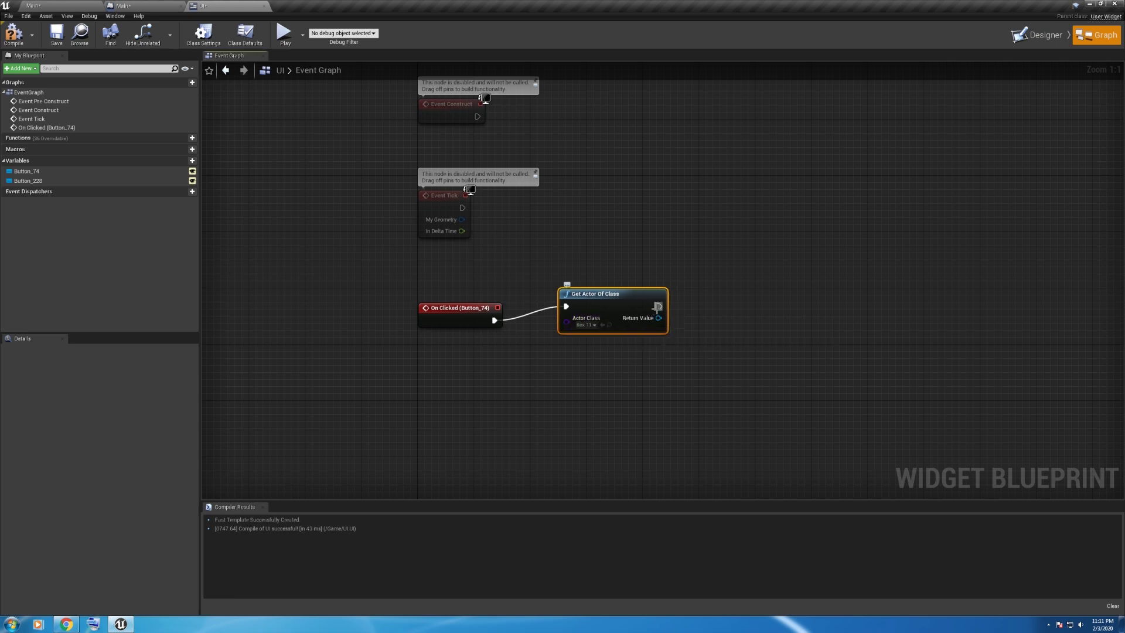
Step: Add a For Each Loop fed by the found Box 11 actor
left_click_drag(659, 306, 726, 294)
type("for each")
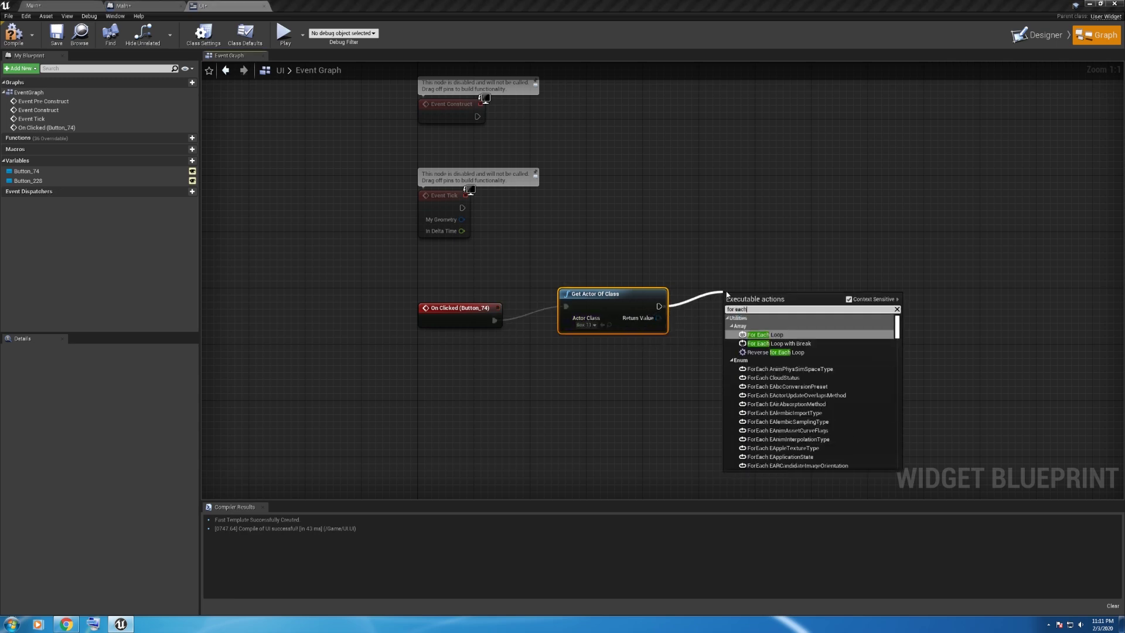
key("Return")
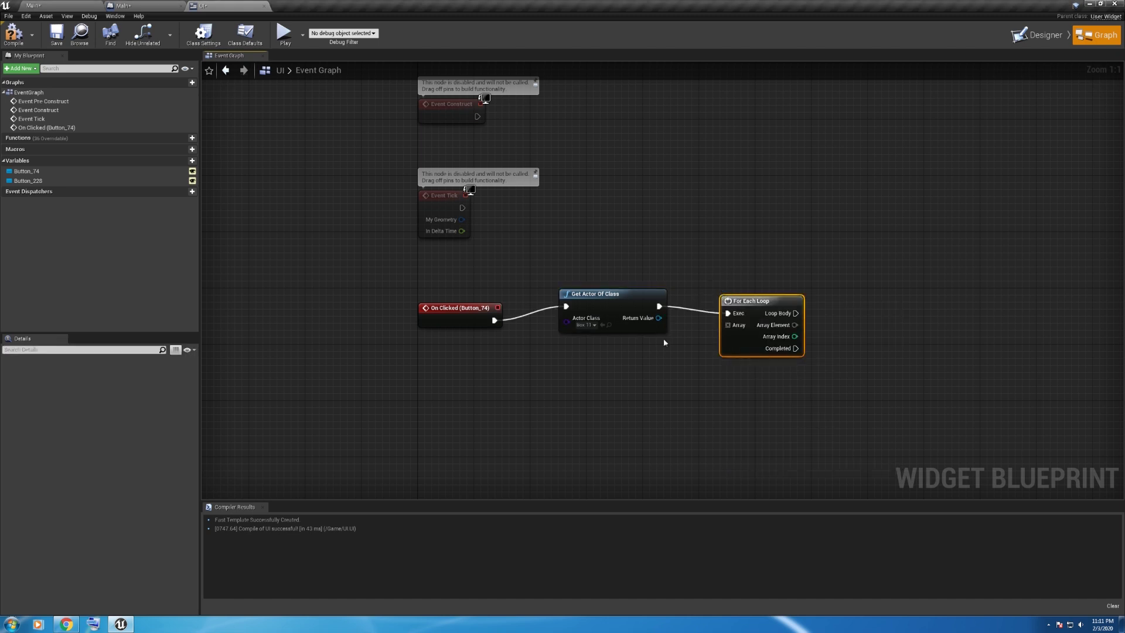
left_click_drag(658, 317, 735, 326)
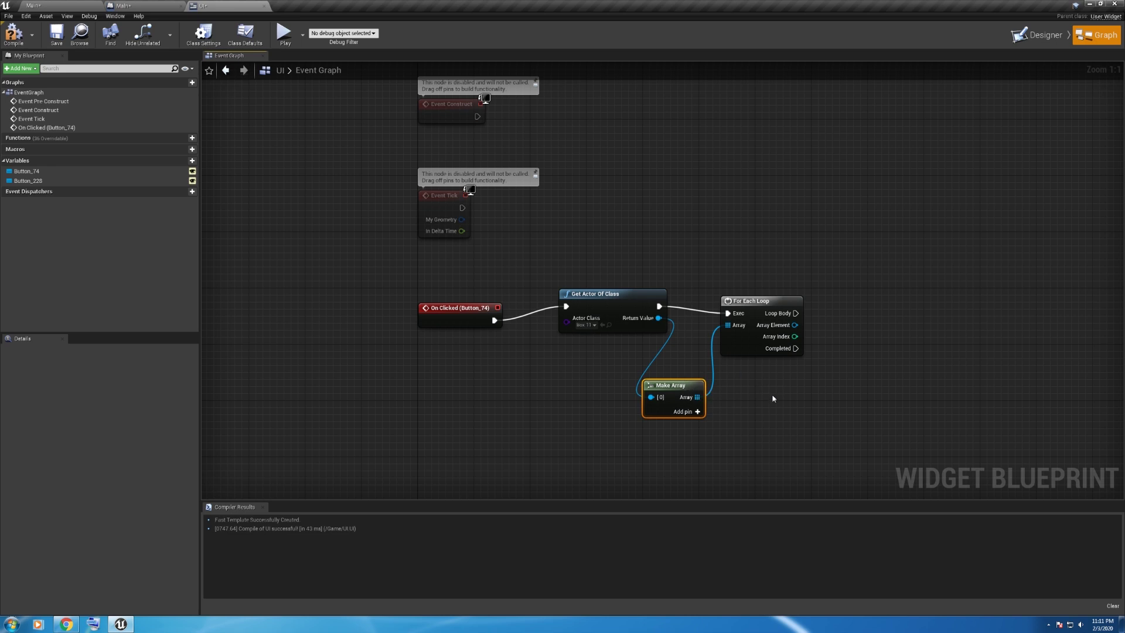
right_click_drag(773, 398, 747, 400)
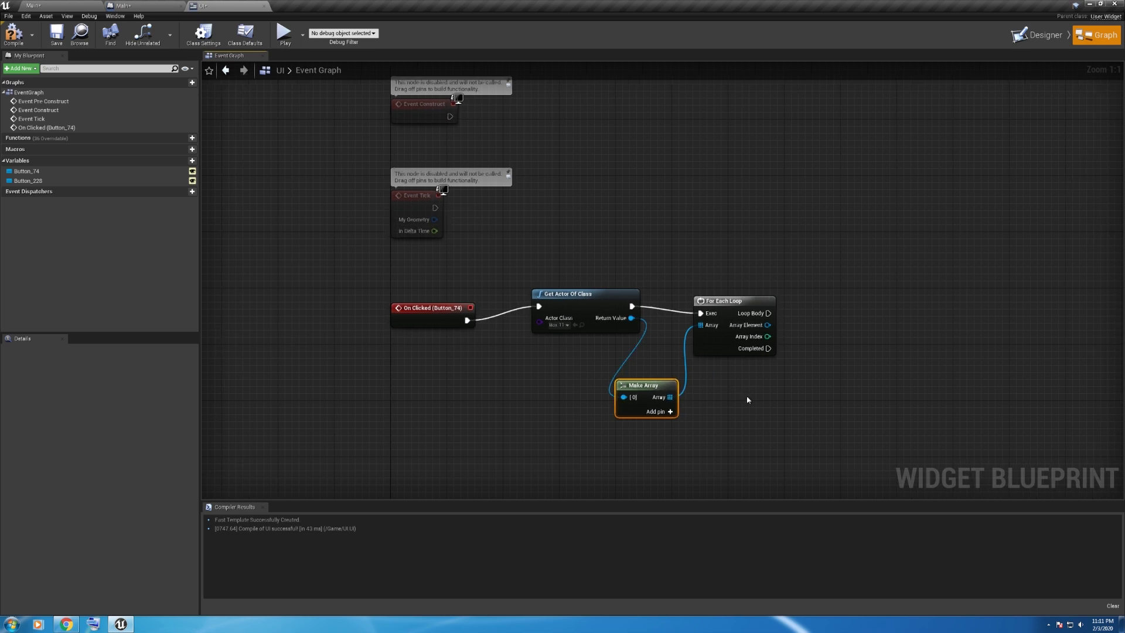
Step: Add Set Material in the loop body, targeting each element's Static Mesh
left_click_drag(769, 312, 882, 259)
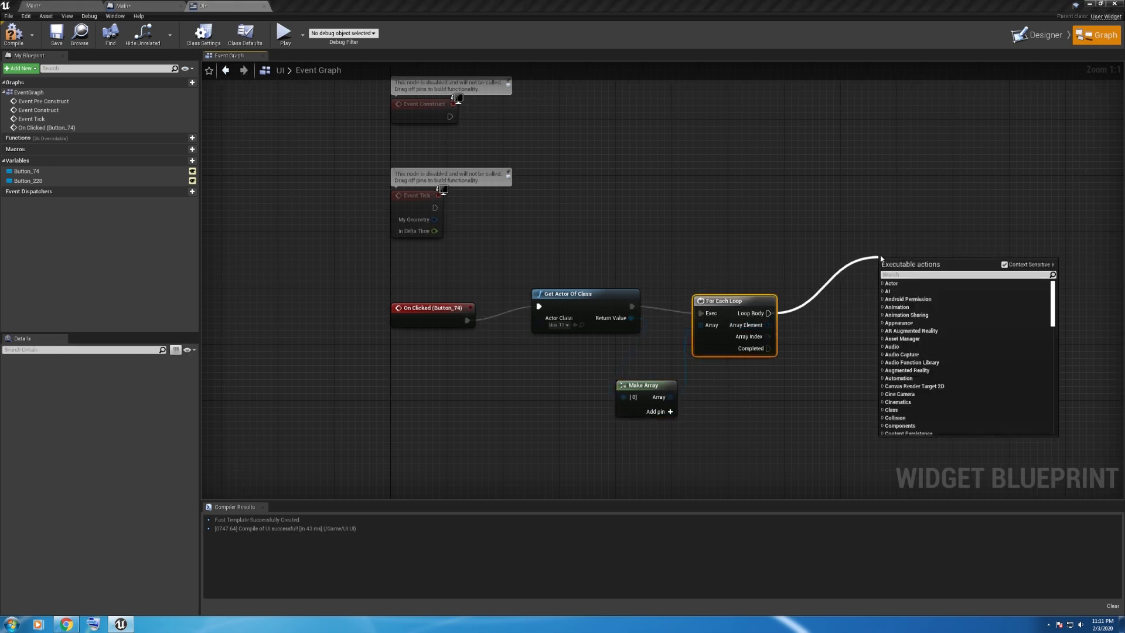
type("set material")
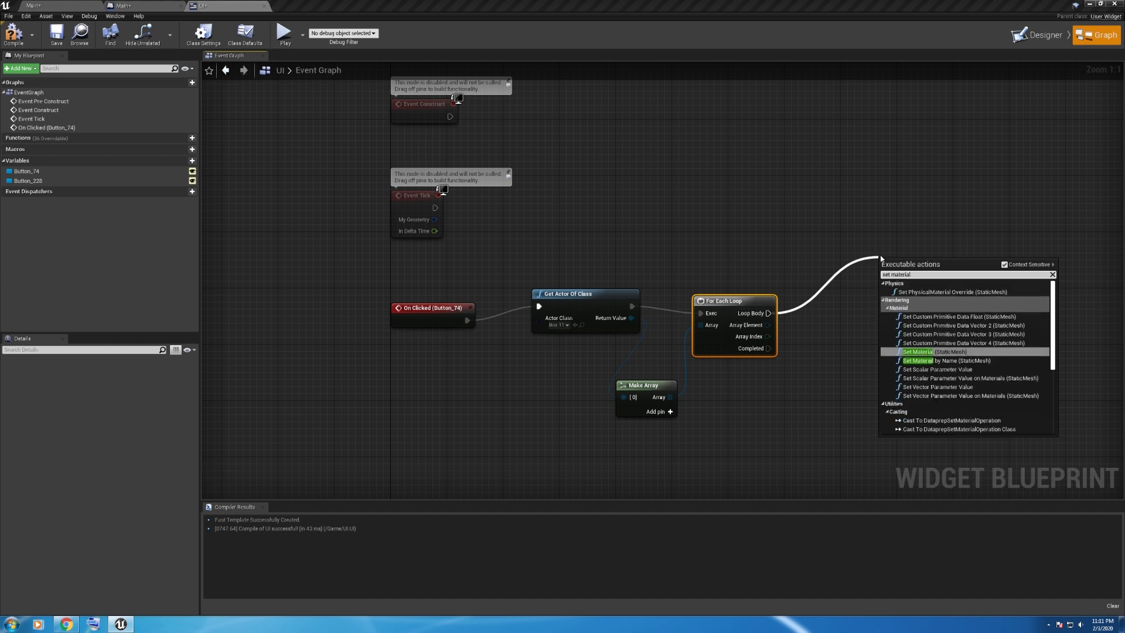
key("Return")
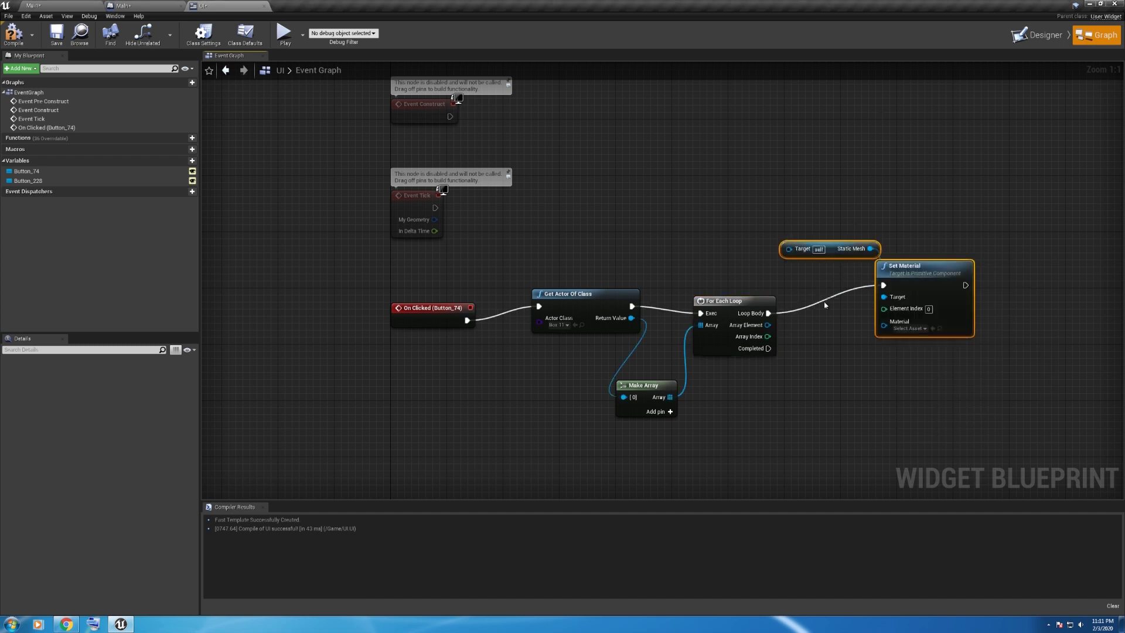
left_click(825, 305)
mouse_move(768, 324)
left_mouse_down()
mouse_move(789, 248)
mouse_move(840, 372)
left_mouse_up()
left_click_drag(900, 284, 914, 304)
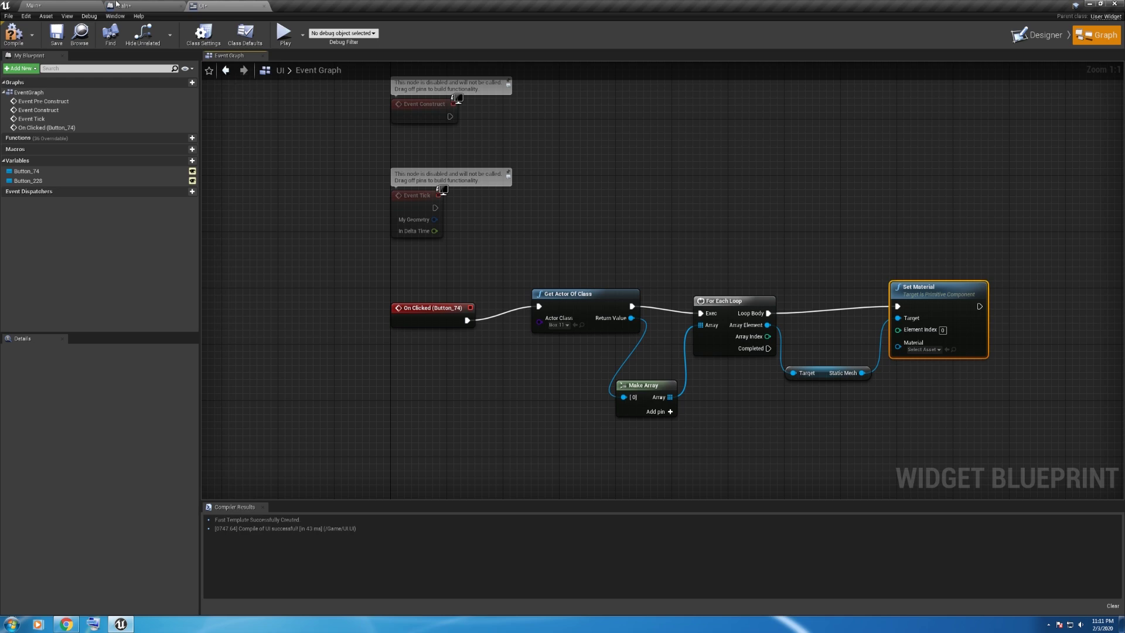
Step: Assign the red M2 material from the Materials folder to Button_74's Set Material node
left_click(68, 5)
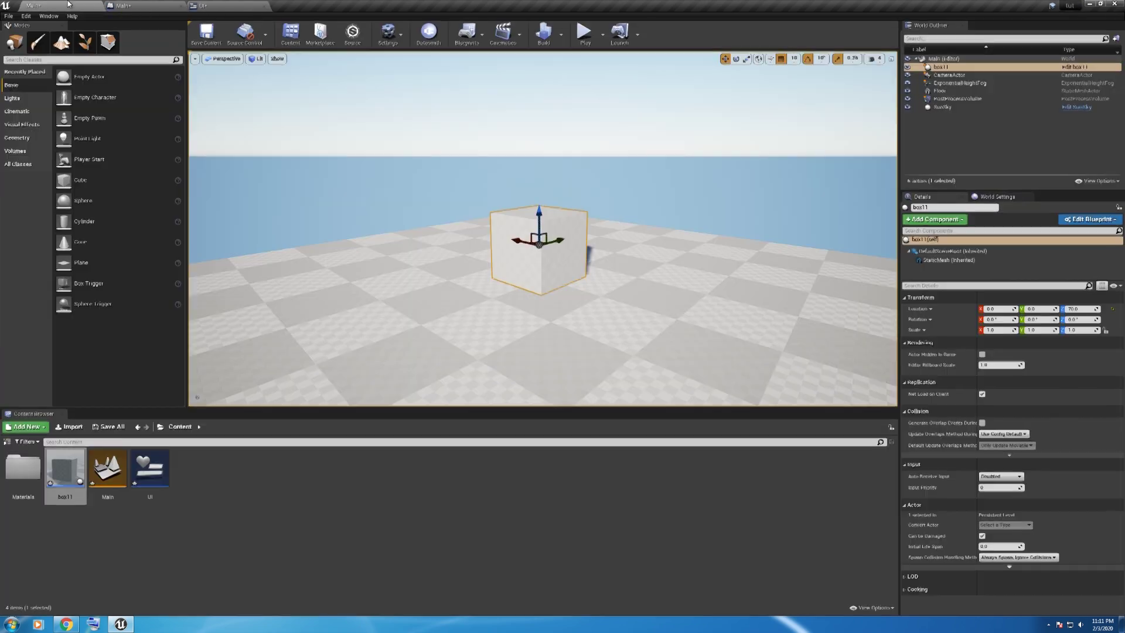
double_click(24, 470)
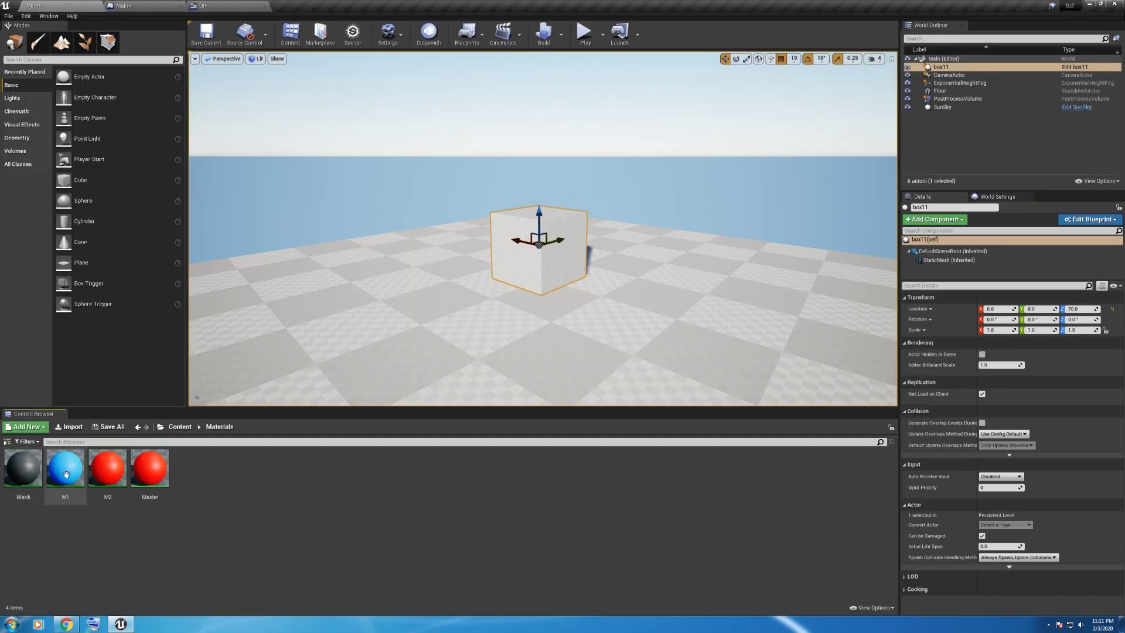
left_click(108, 469)
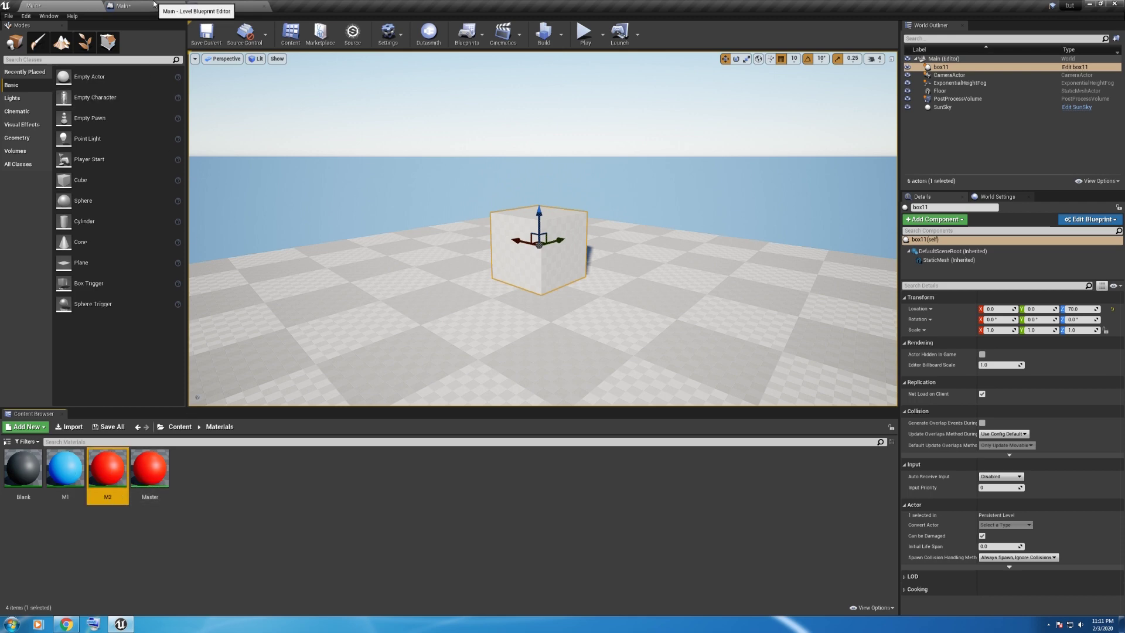
left_click(202, 5)
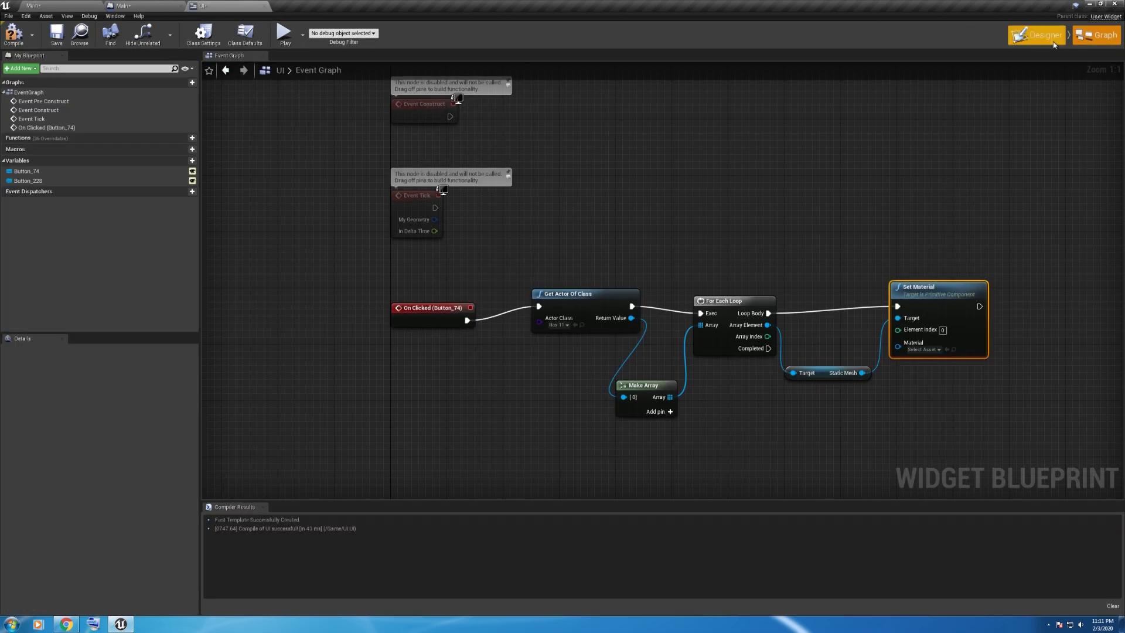
left_click(1046, 36)
left_click(1099, 36)
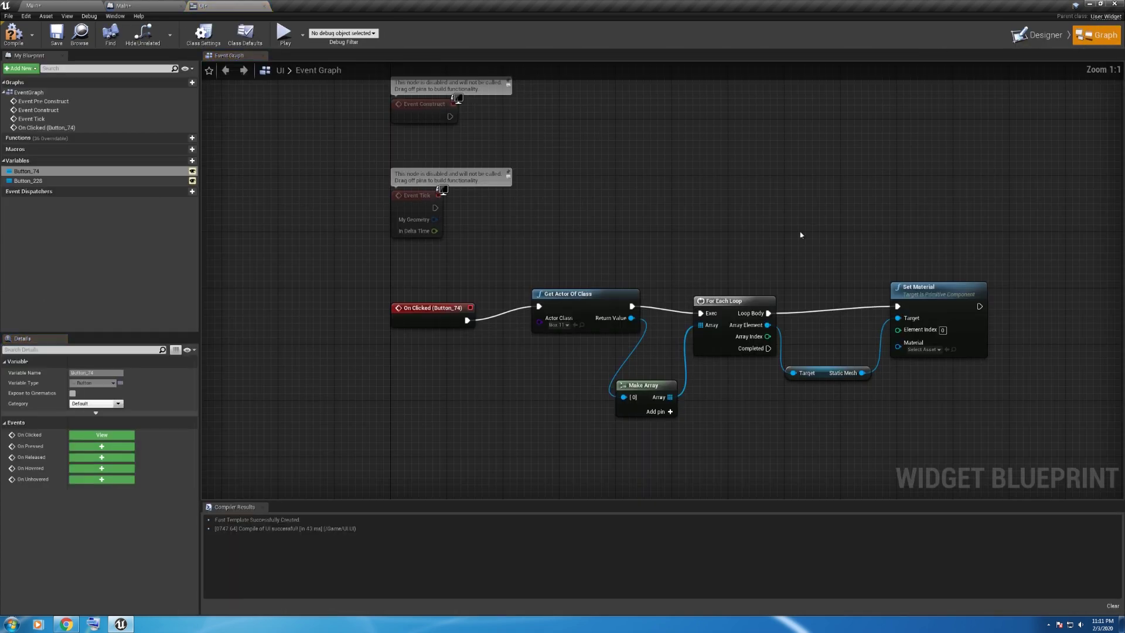
left_click(946, 350)
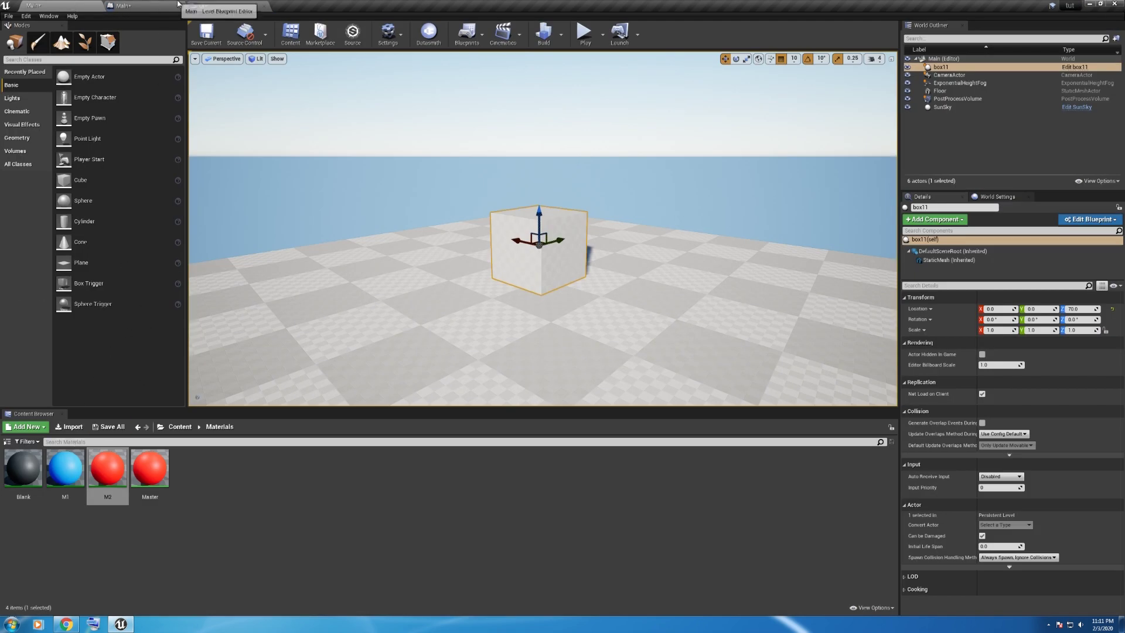
left_click(206, 6)
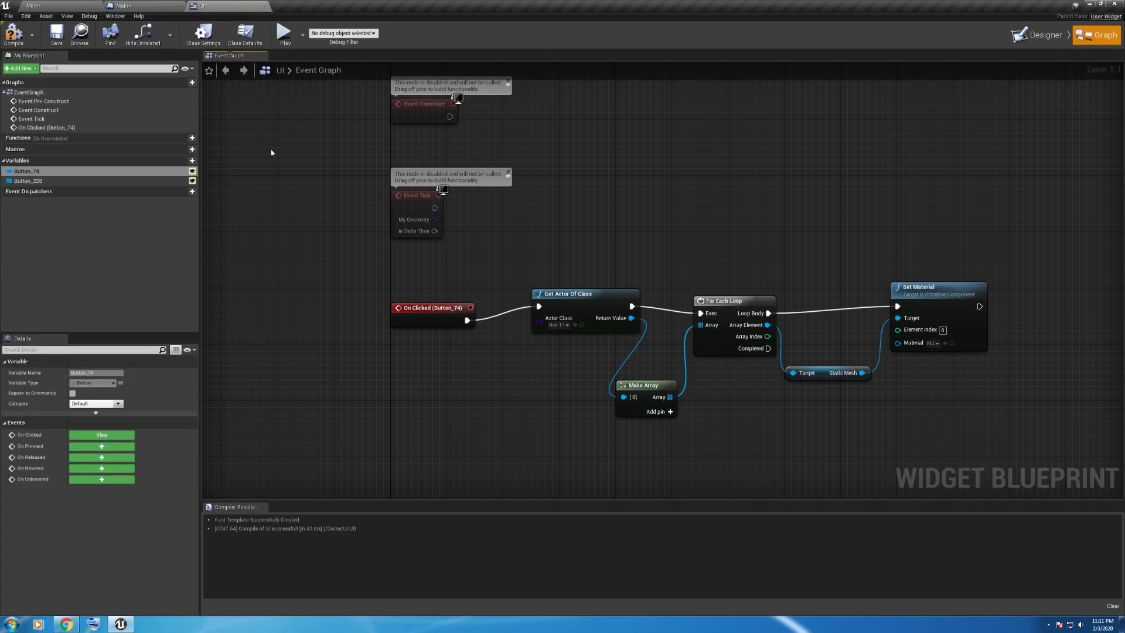
left_click(1040, 35)
Step: Add Button_228's click event and wire it to a pasted copy of the material chain
left_click(454, 230)
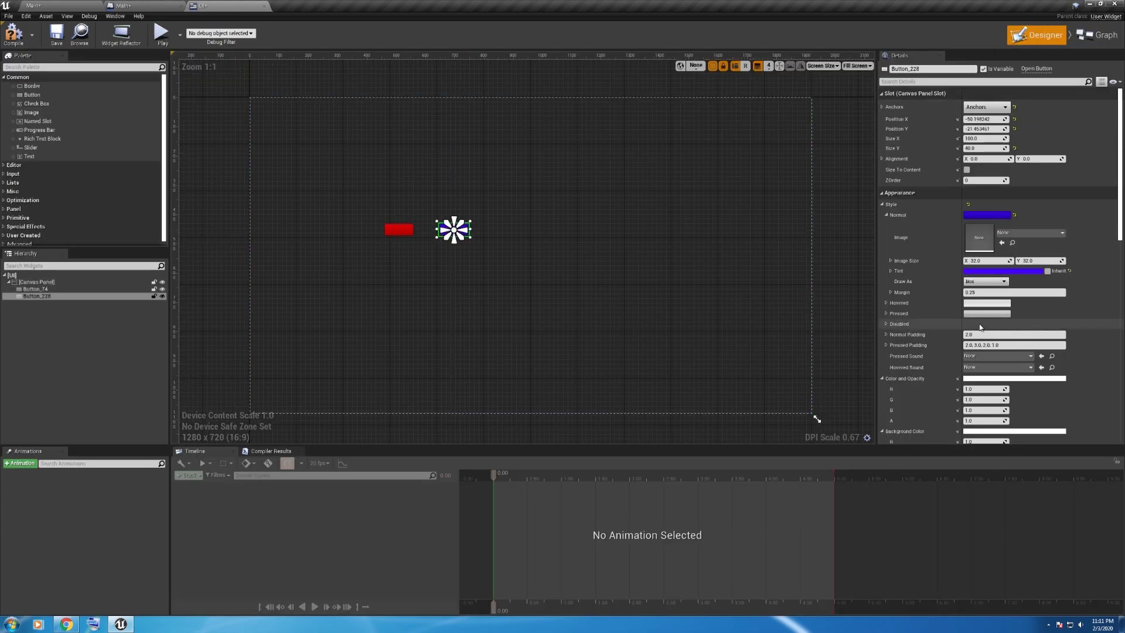
scroll(982, 369, "down", 5)
scroll(982, 370, "down", 5)
scroll(981, 369, "down", 5)
scroll(982, 369, "down", 5)
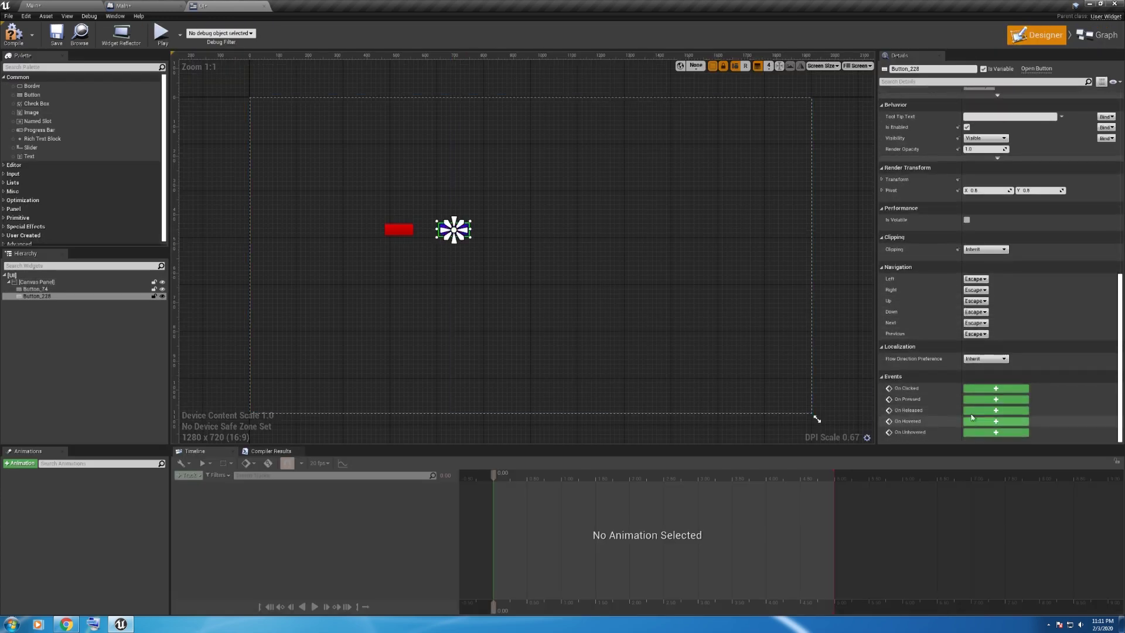
left_click(996, 391)
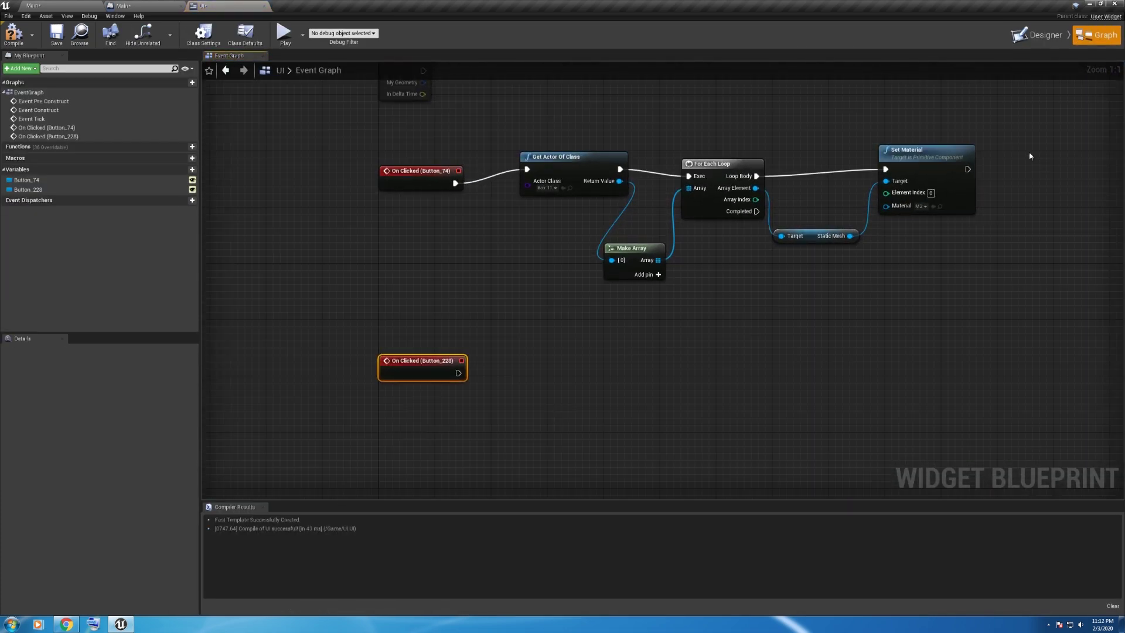
left_click_drag(556, 407, 985, 144)
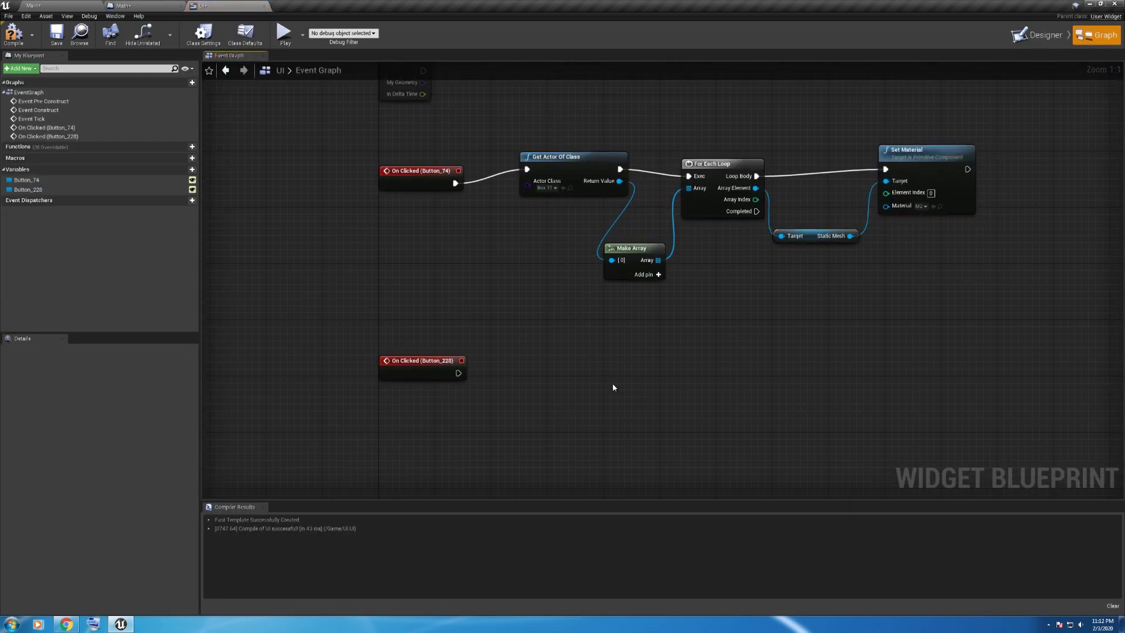
key("ctrl+c")
key("ctrl+v")
left_click_drag(538, 362, 631, 374)
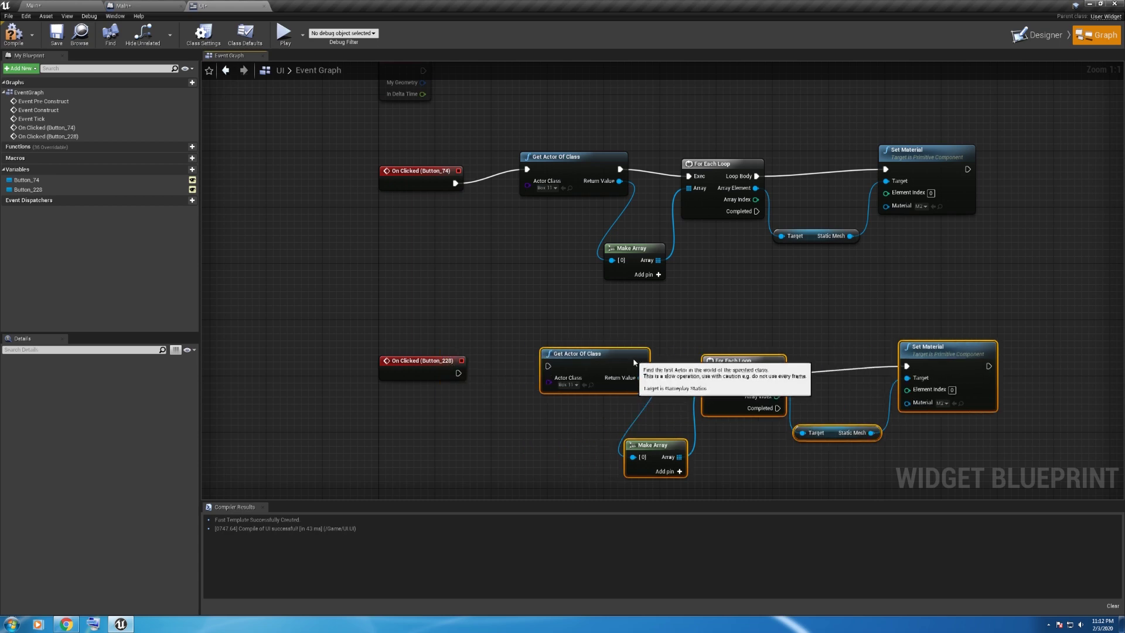
left_click_drag(457, 372, 541, 373)
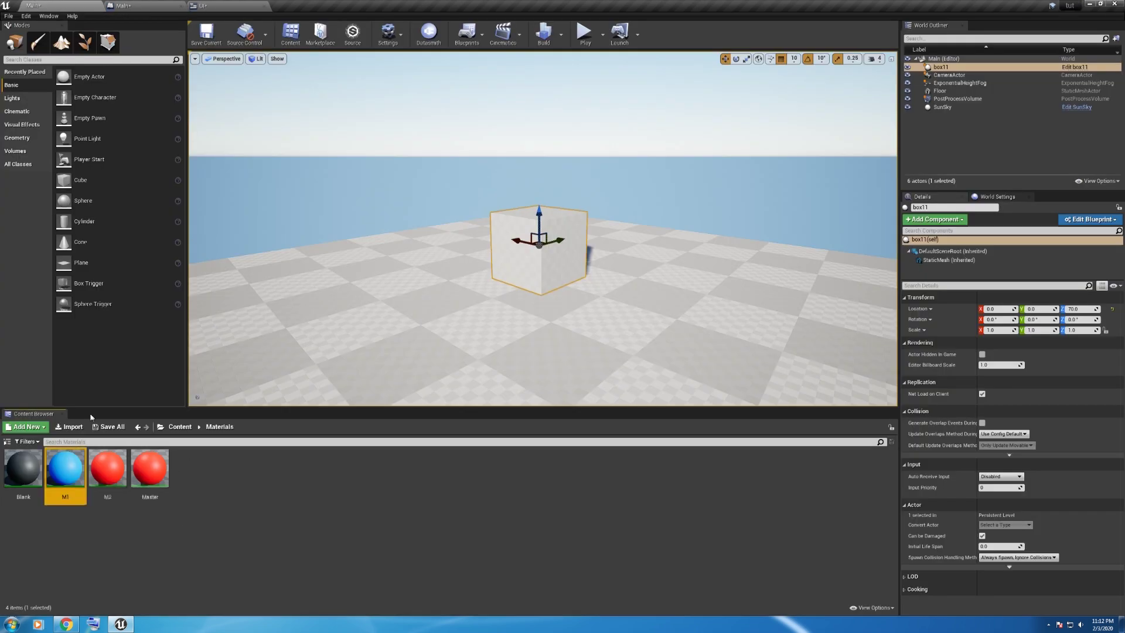
Step: Set the copied chain's Set Material to M1
left_click(217, 6)
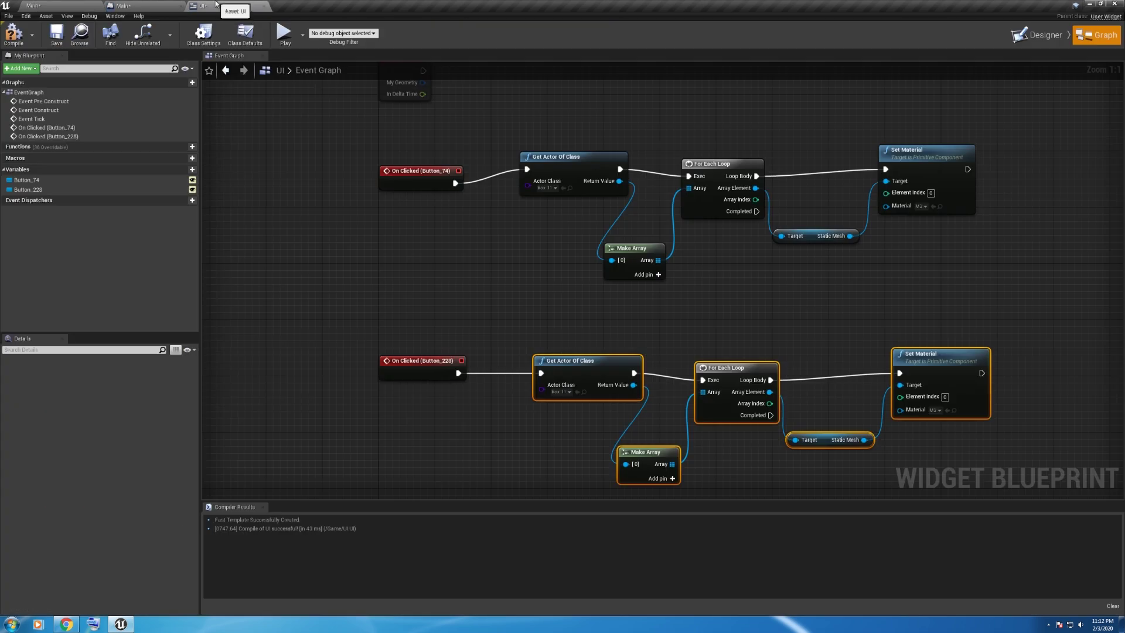
left_click(949, 410)
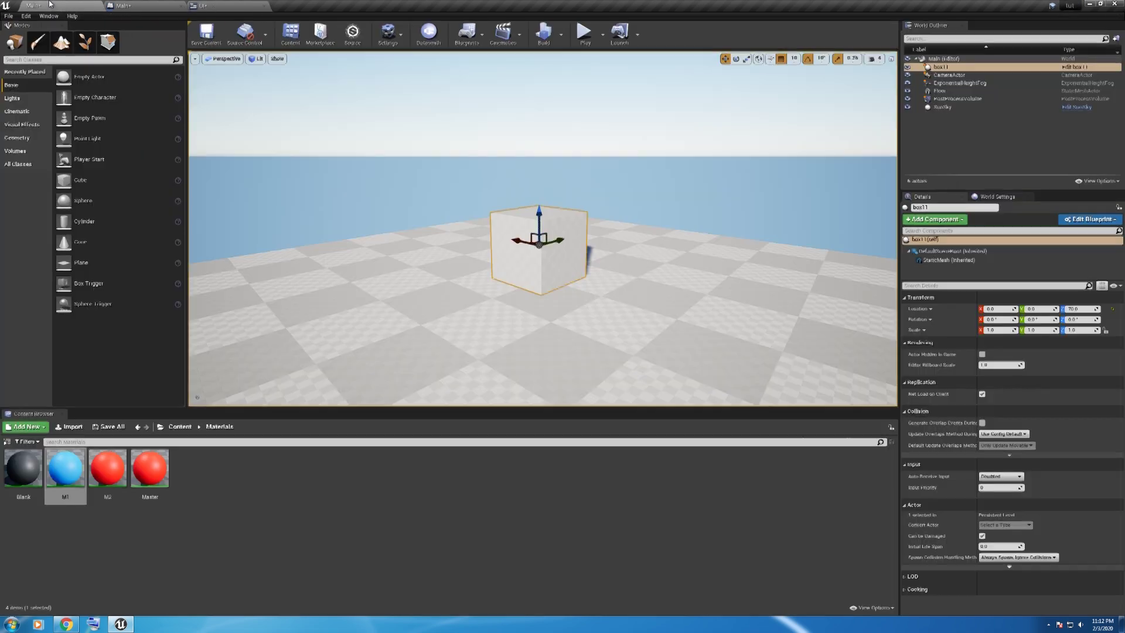
left_click(33, 5)
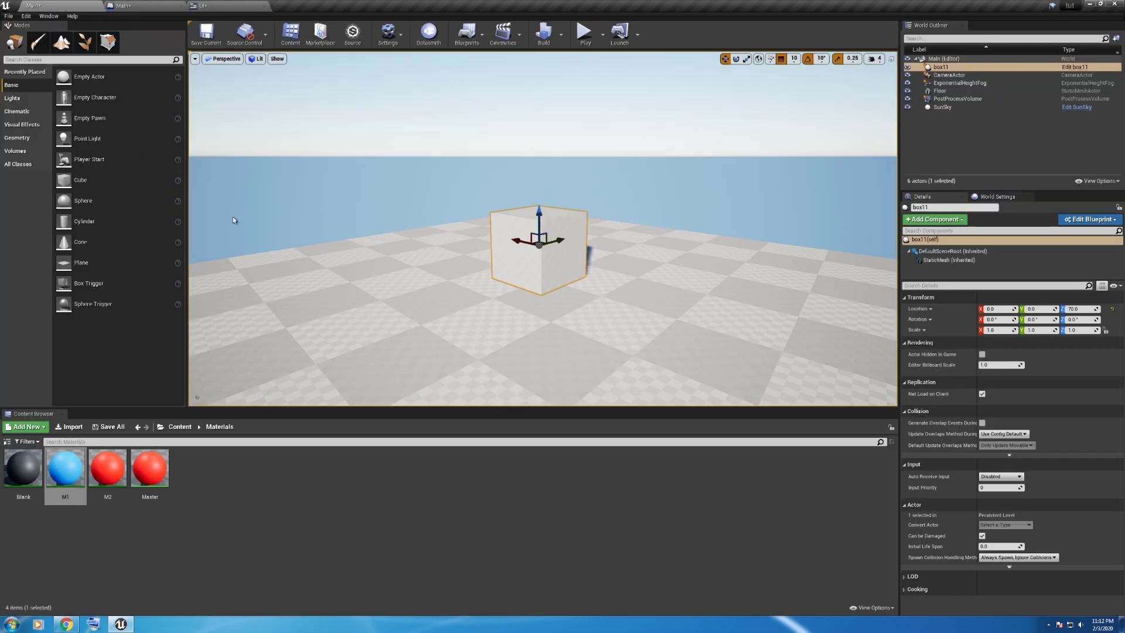
Step: Save all, then play full-window, toggling the cube red and blue twice
left_click(110, 427)
left_click(642, 395)
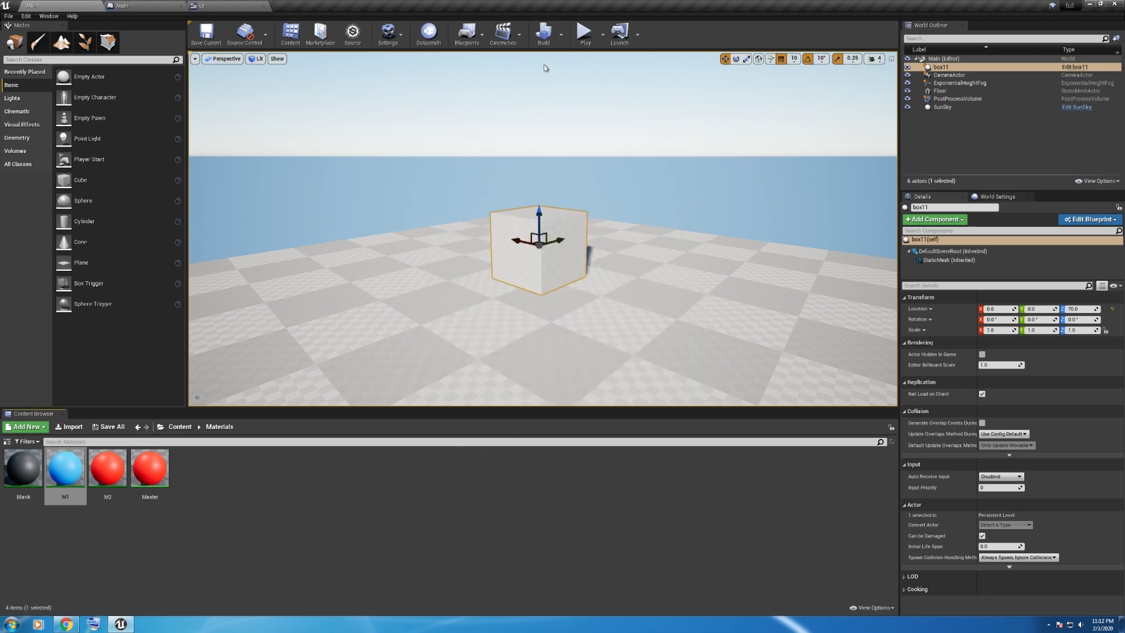
left_click(584, 33)
key("F11")
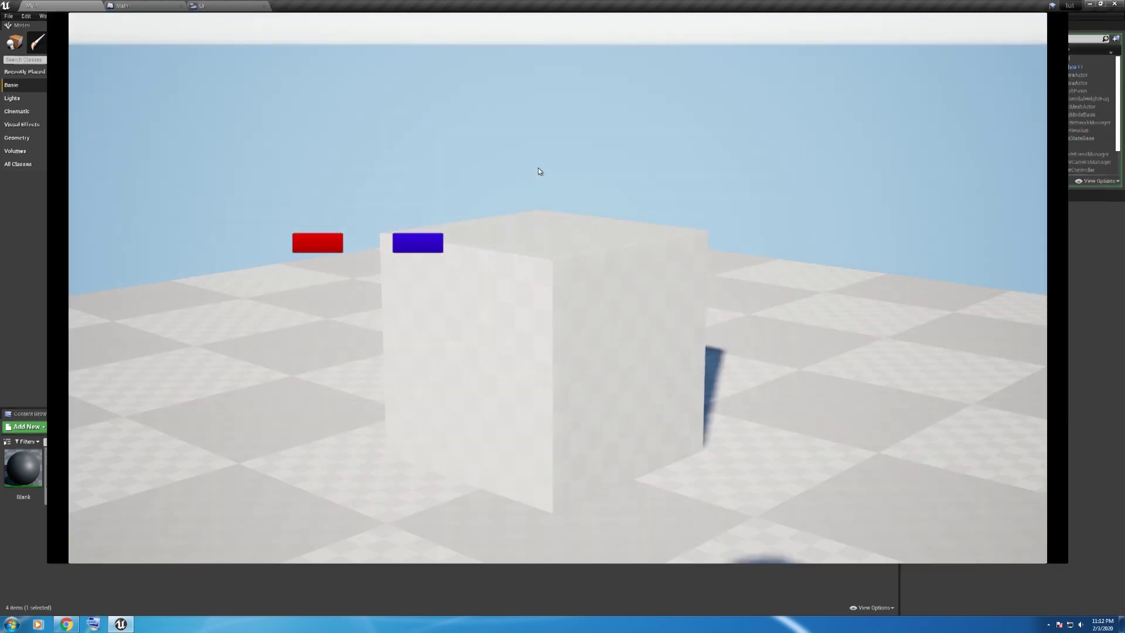
left_click(292, 261)
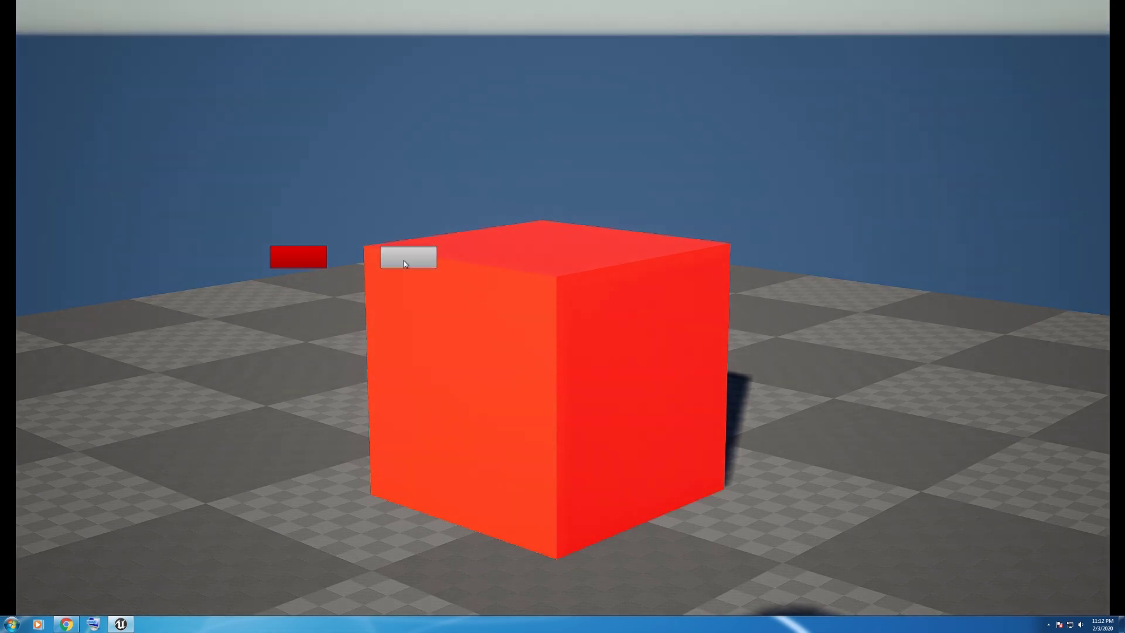
left_click(404, 264)
left_click(293, 257)
left_click(401, 255)
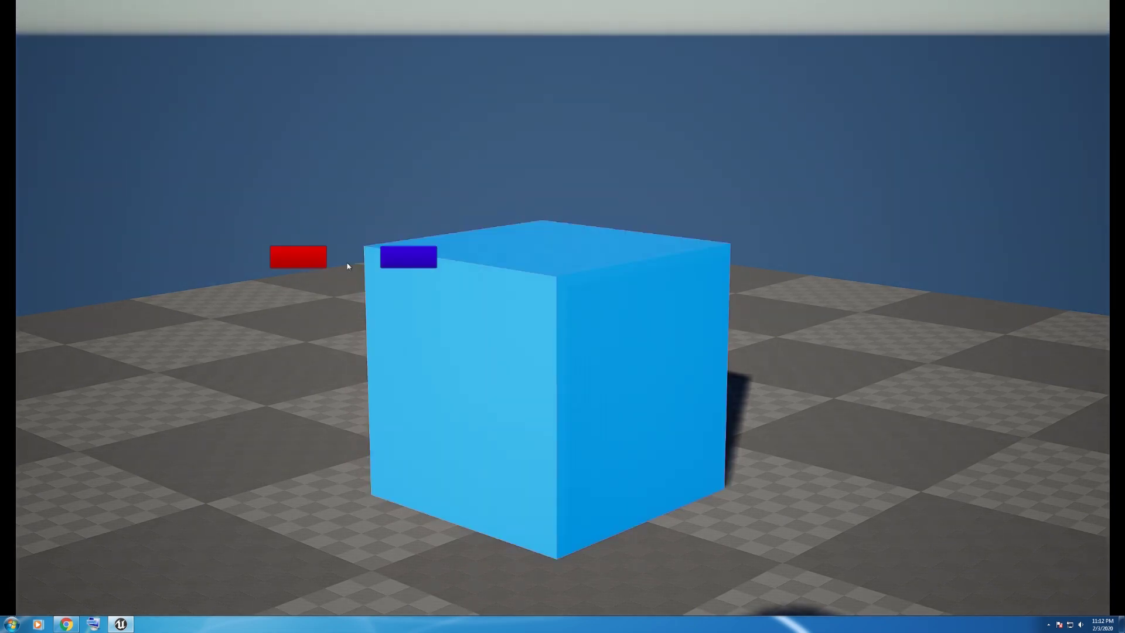
Step: Stop the play session, restore the editor layout and save all again
key("Escape")
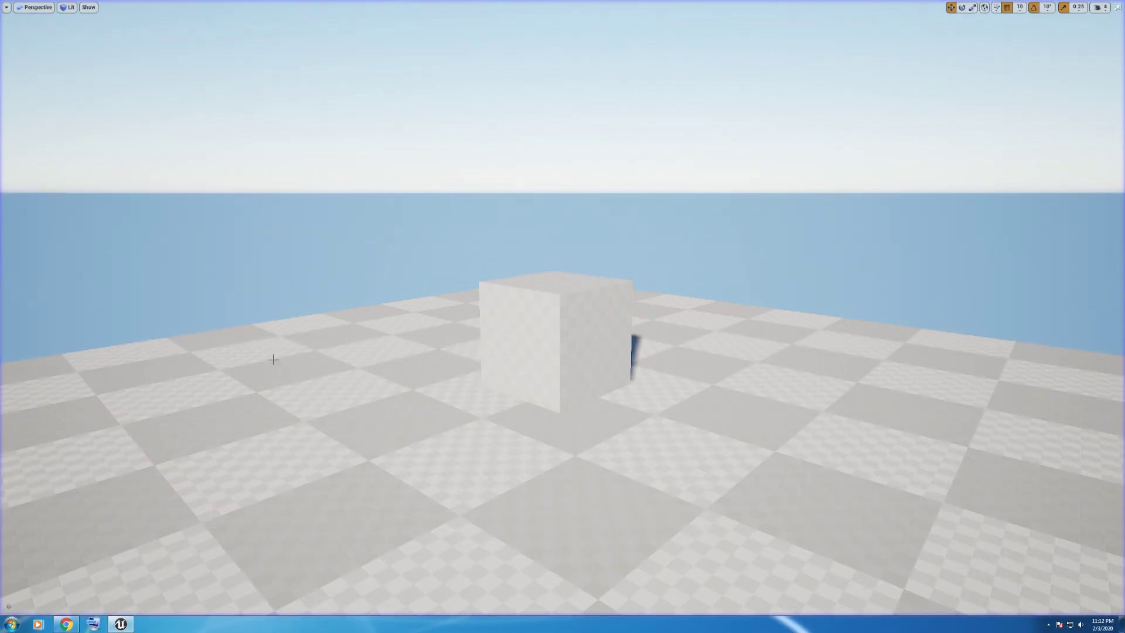
key("F11")
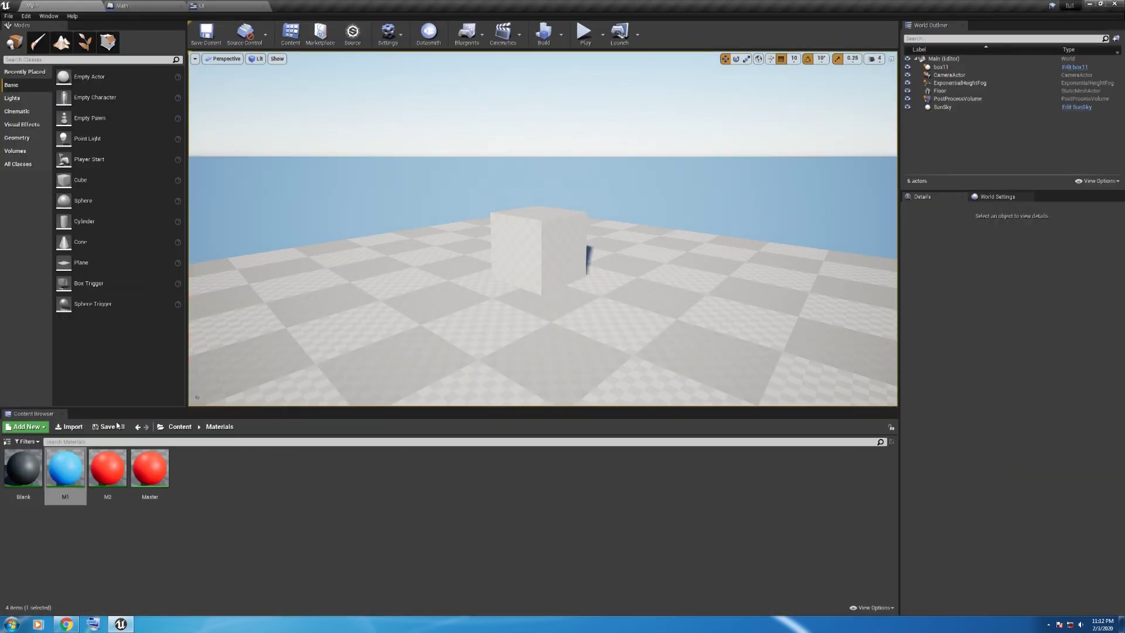
left_click(116, 426)
left_click(220, 601)
Step: In Chrome, scrub the car video between 0:09 and 0:53, ending near 0:29
left_click(65, 624)
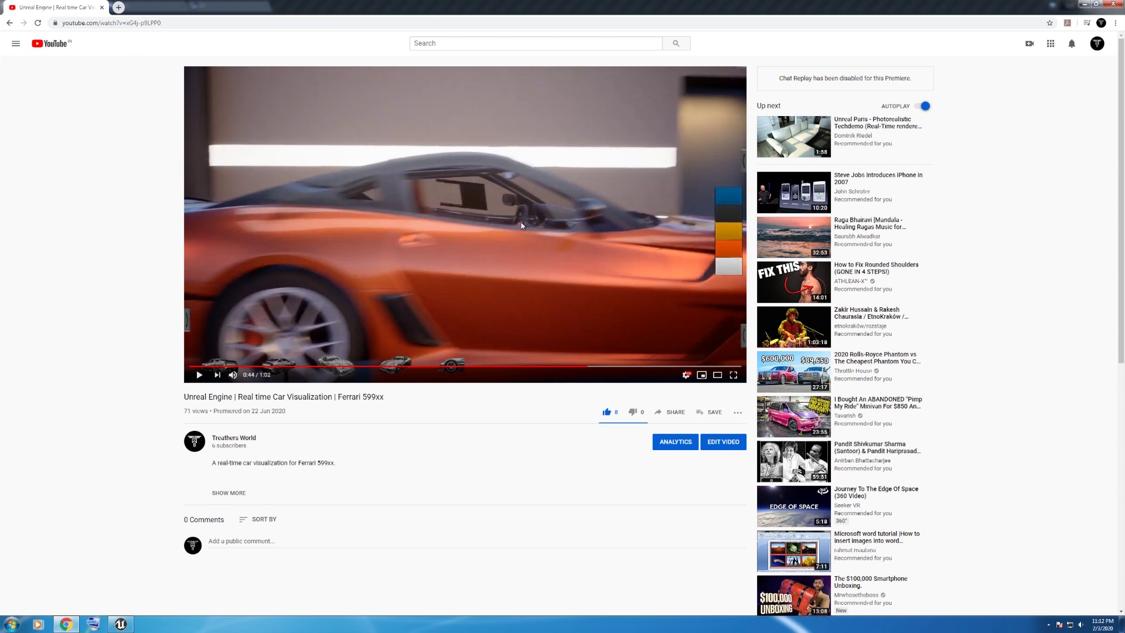
left_click(313, 366)
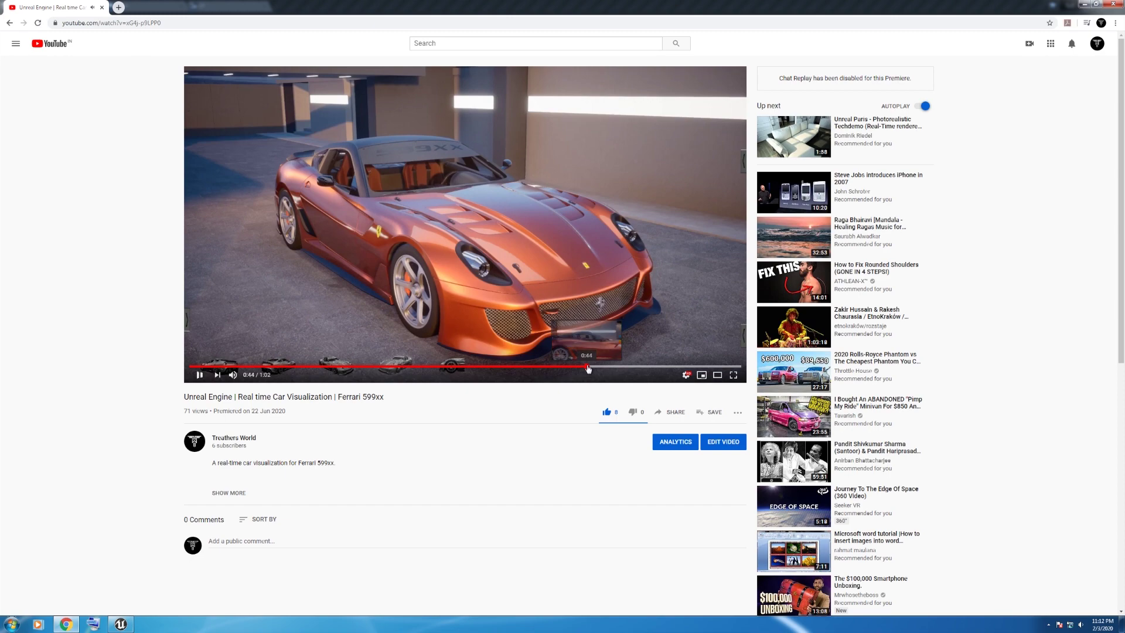
left_click(615, 366)
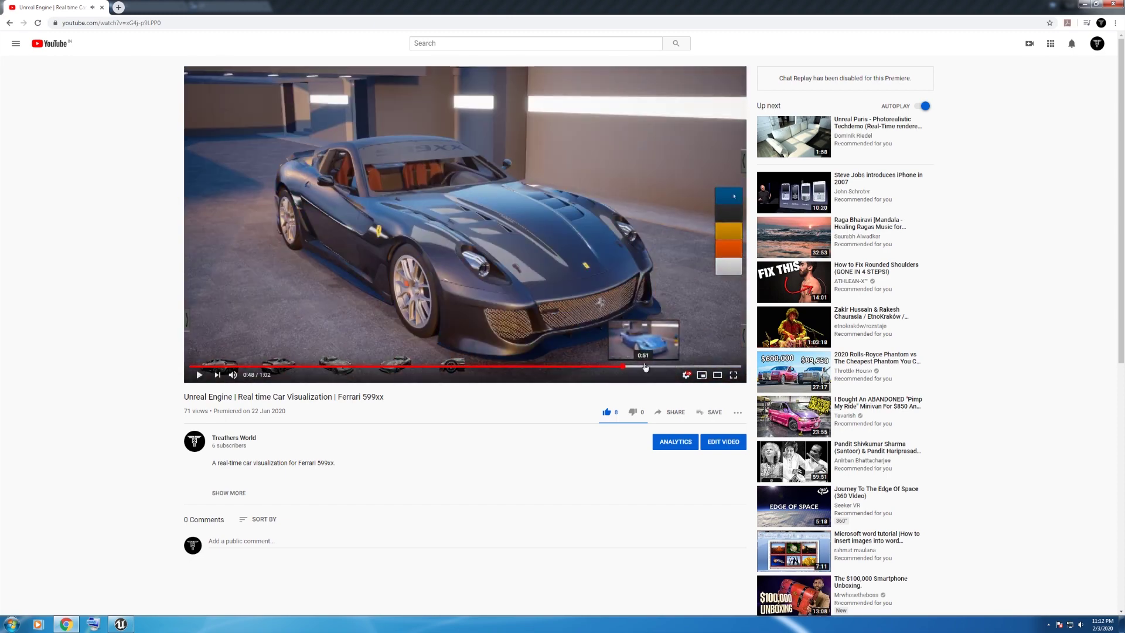
left_click(646, 368)
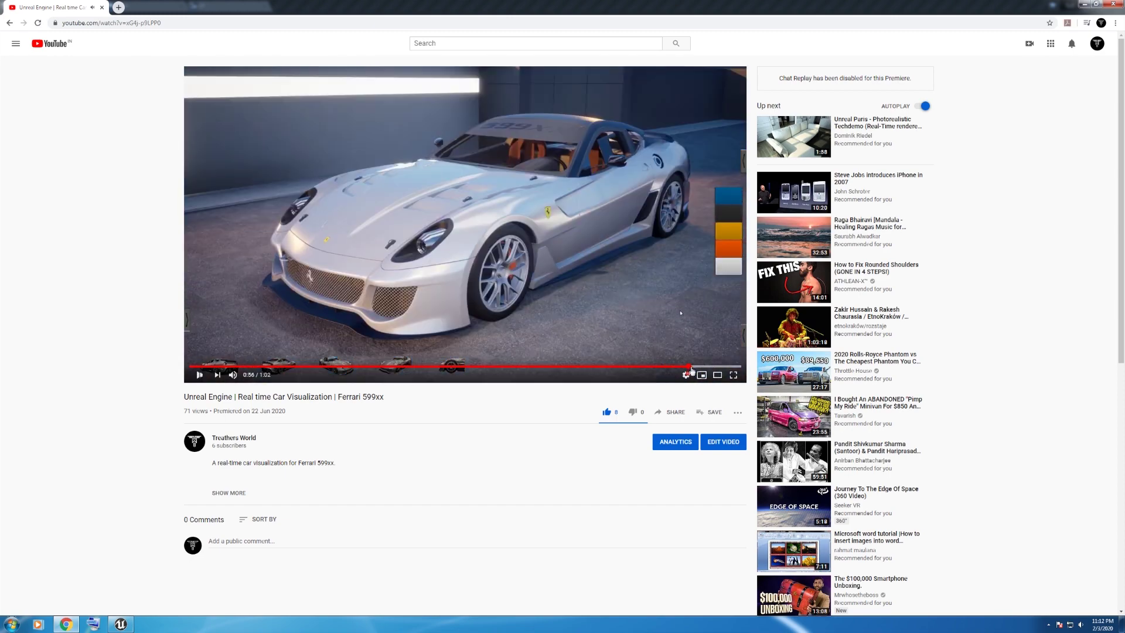
left_click(703, 368)
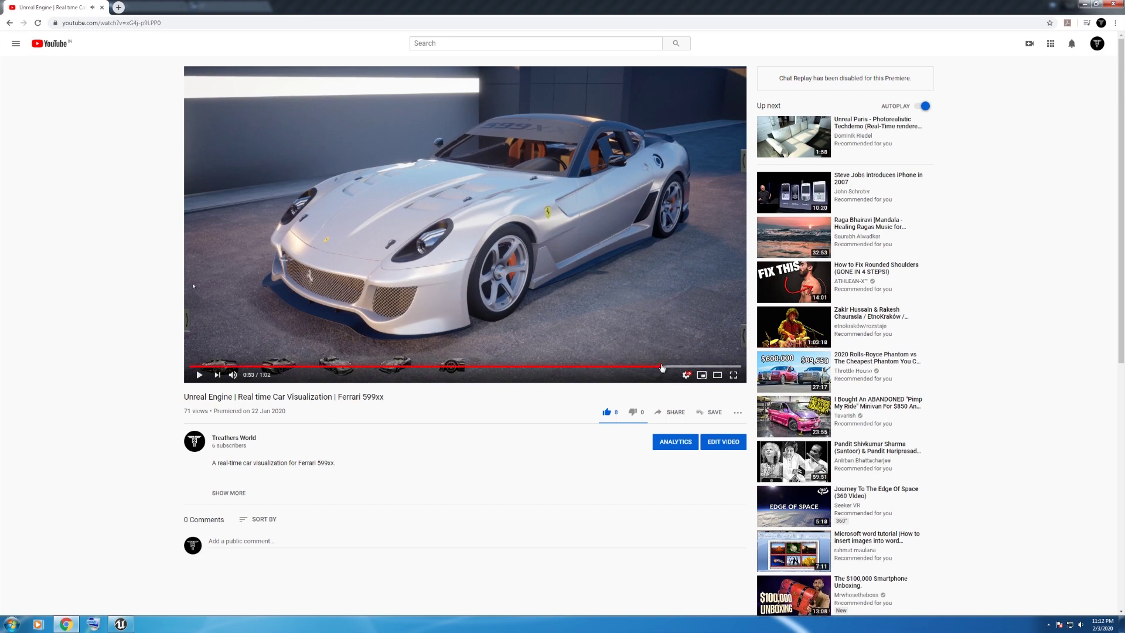
left_click(661, 368)
left_click(389, 368)
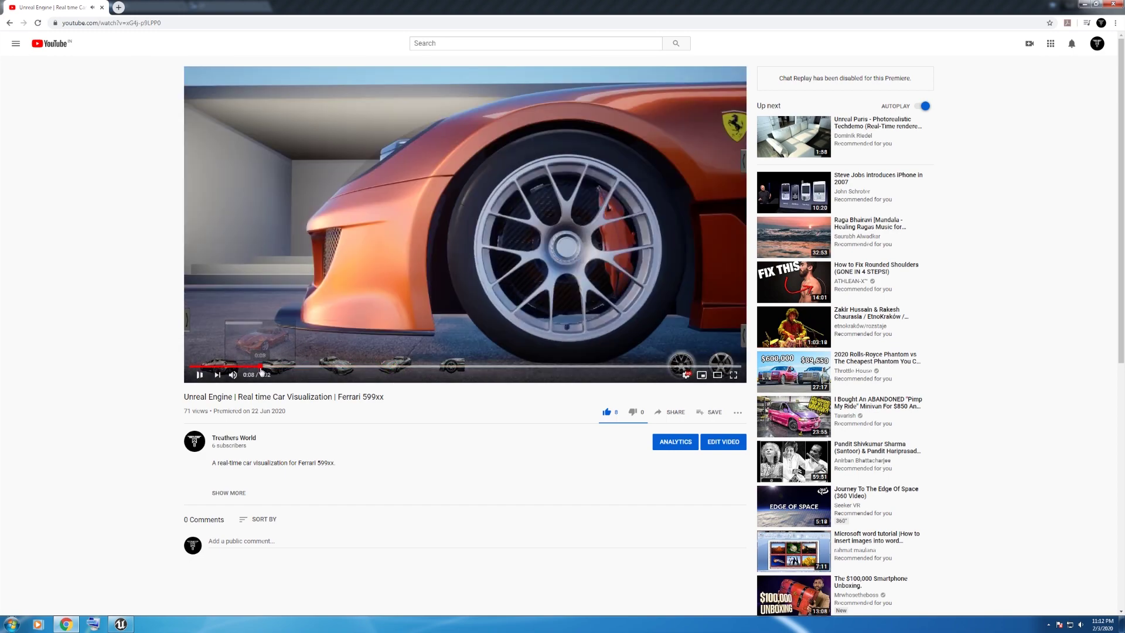
left_click(264, 367)
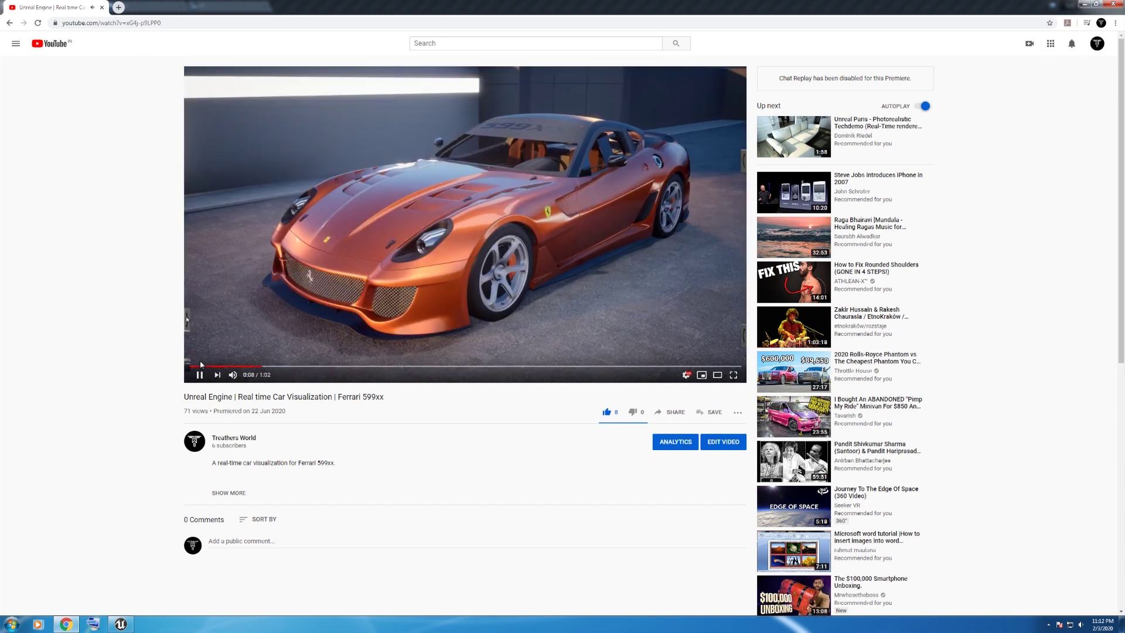
left_click(446, 367)
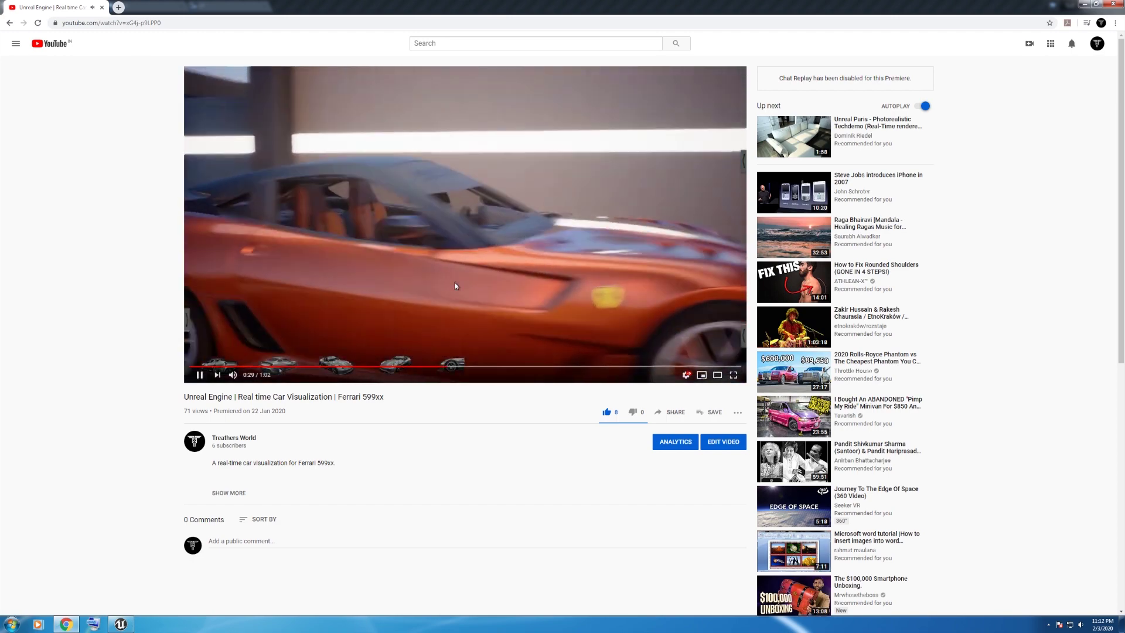
Step: Pause the video at 0:29 and go to Your channel
left_click(456, 285)
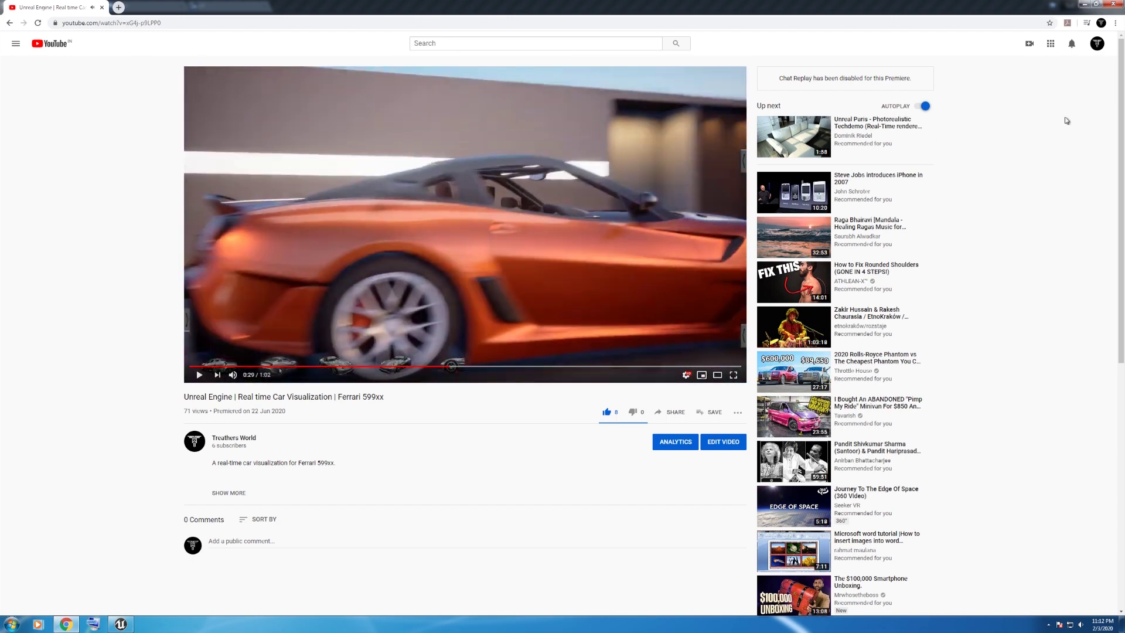
left_click(1097, 49)
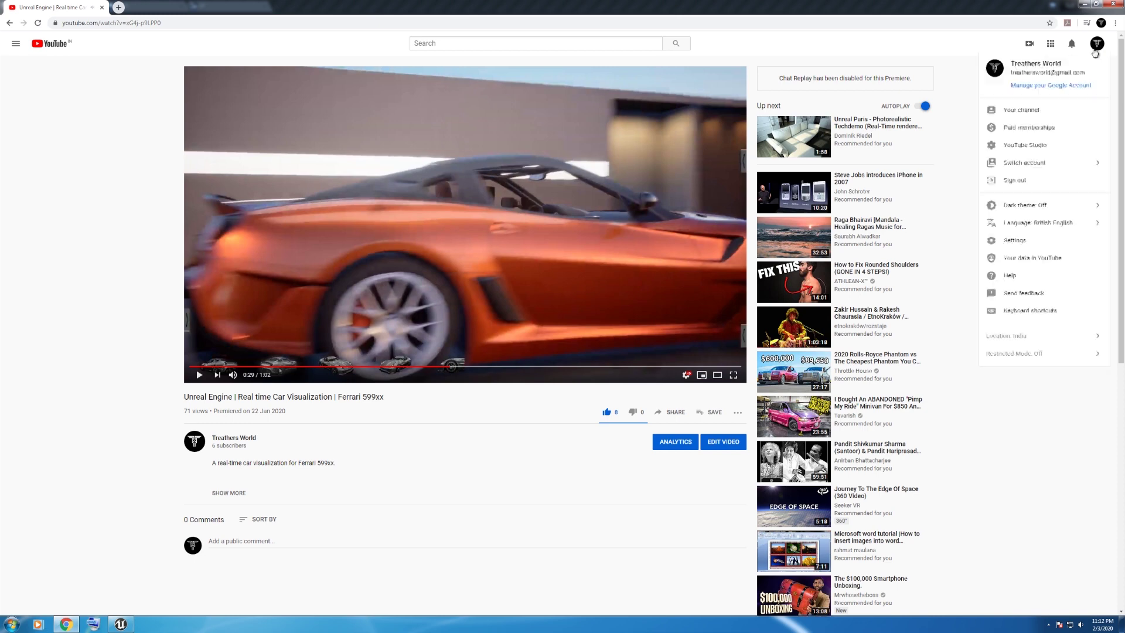
left_click(1019, 110)
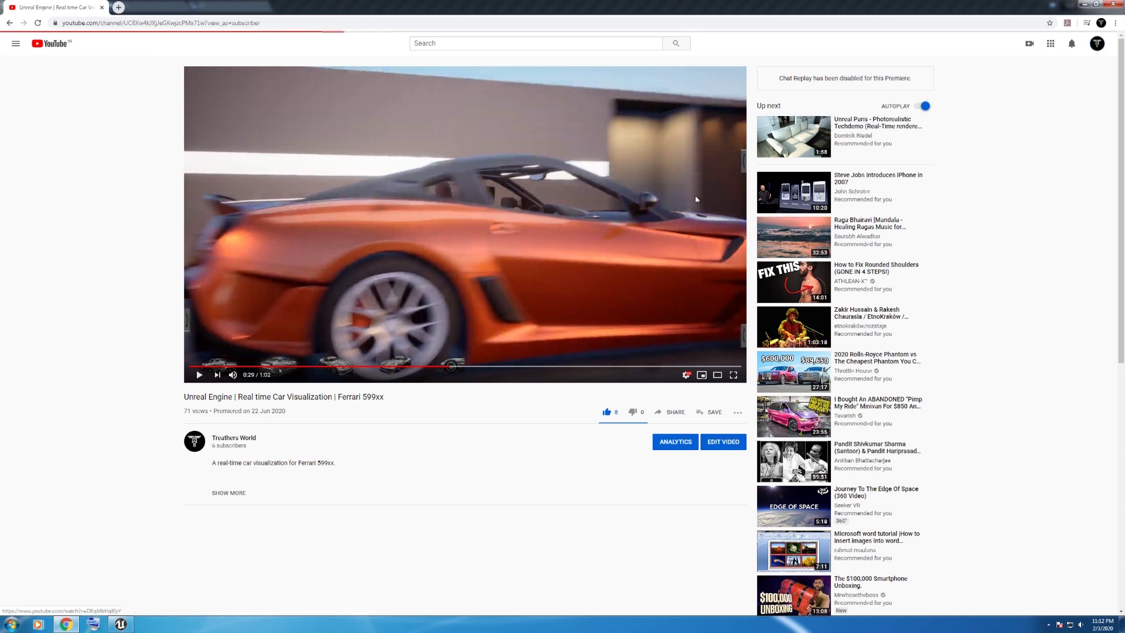